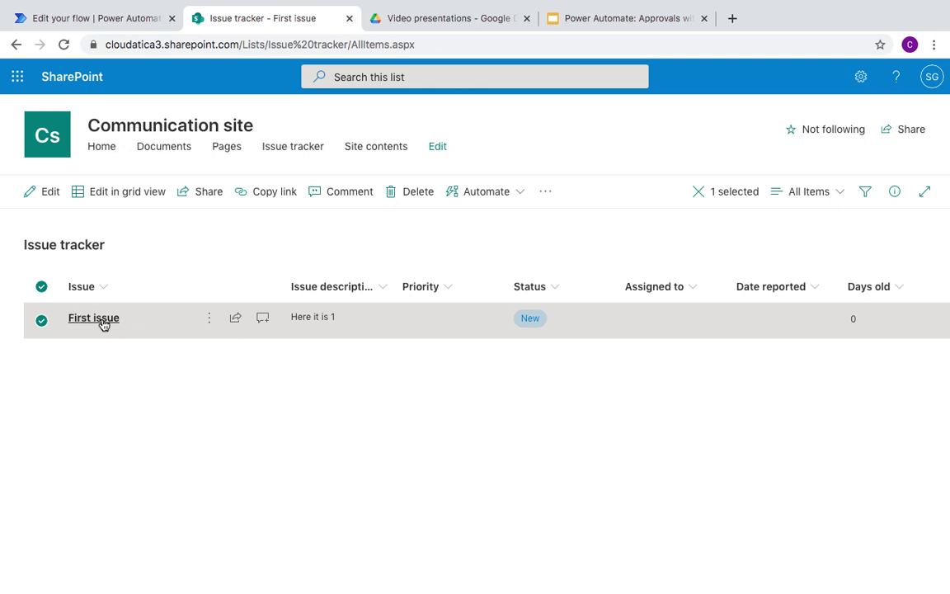
Step: Confirm the First issue item has two associated files, then return to the flow's details page
{"action": "left_click", "coordinate": [93, 317]}
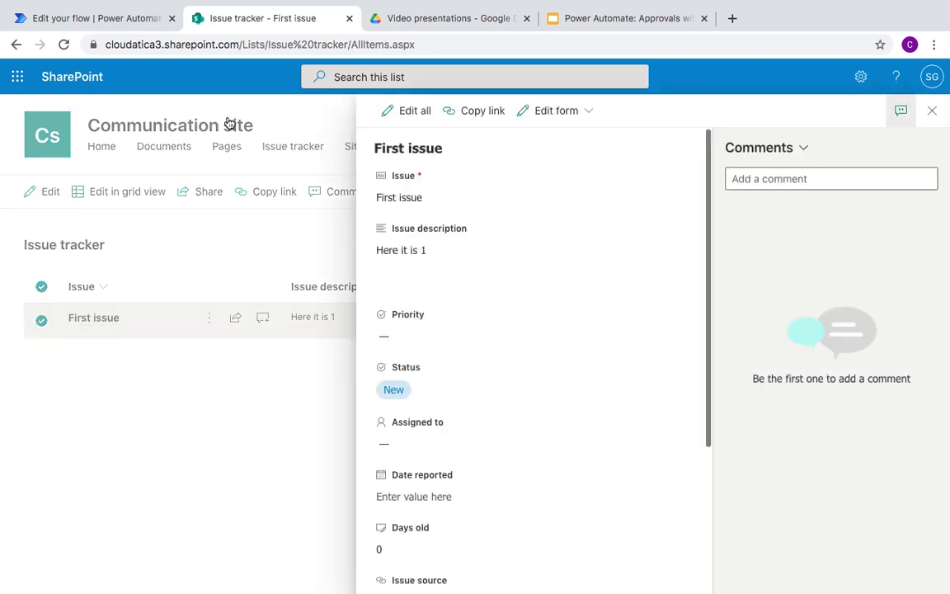
{"action": "scroll", "coordinate": [504, 395], "scroll_direction": "down", "scroll_amount": 1}
{"action": "scroll", "coordinate": [504, 395], "scroll_direction": "down", "scroll_amount": 3}
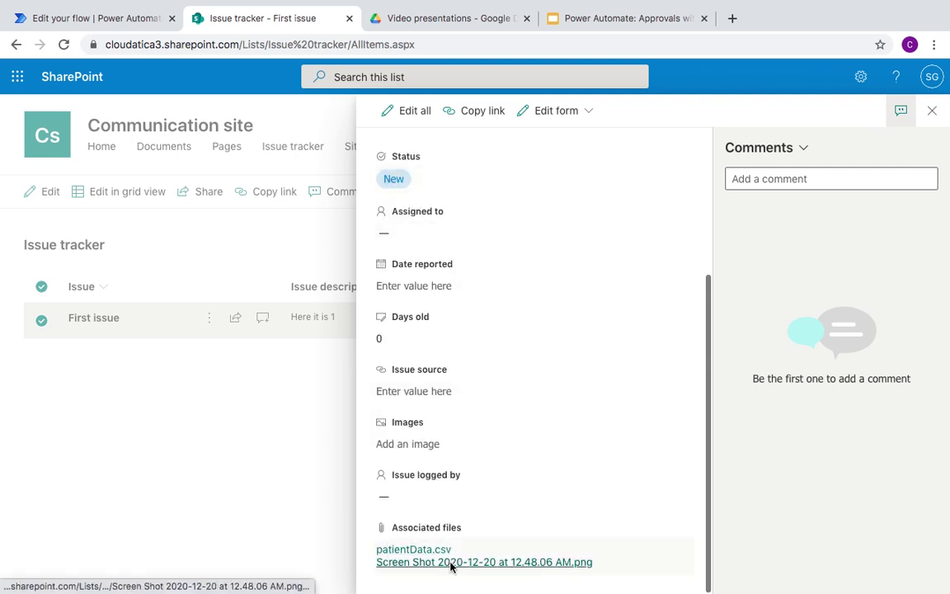
{"action": "mouse_move", "coordinate": [451, 556]}
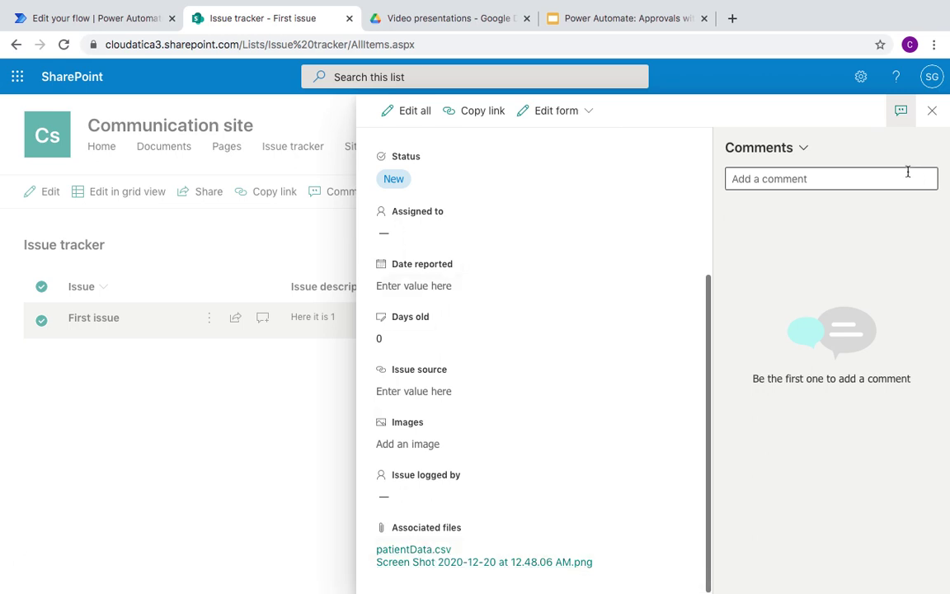
{"action": "left_click", "coordinate": [95, 21]}
{"action": "left_click", "coordinate": [154, 108]}
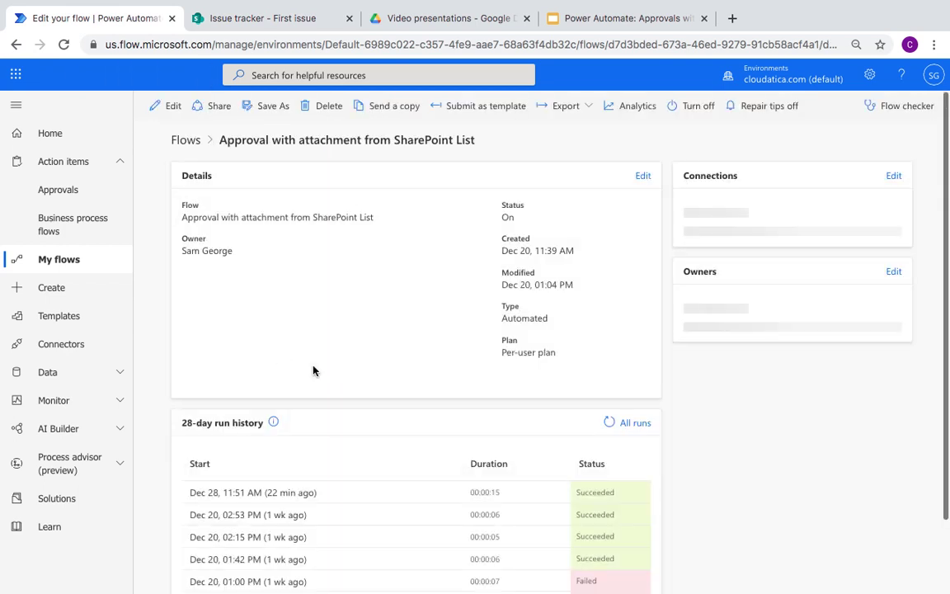
Step: Open the Dec 28, 11:51 AM run from the 28-day run history
{"action": "scroll", "coordinate": [408, 463], "scroll_direction": "down", "scroll_amount": 2}
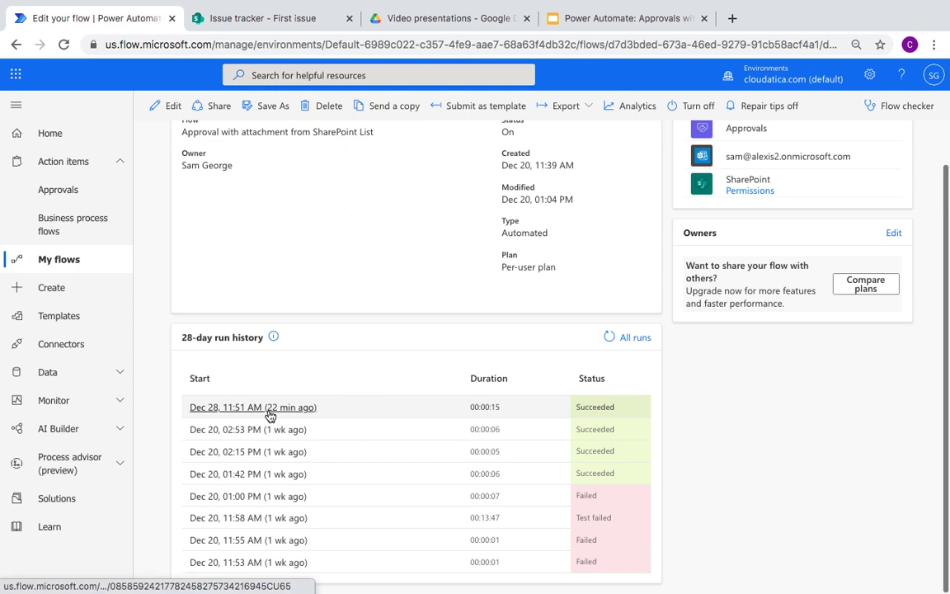
{"action": "left_click", "coordinate": [269, 412]}
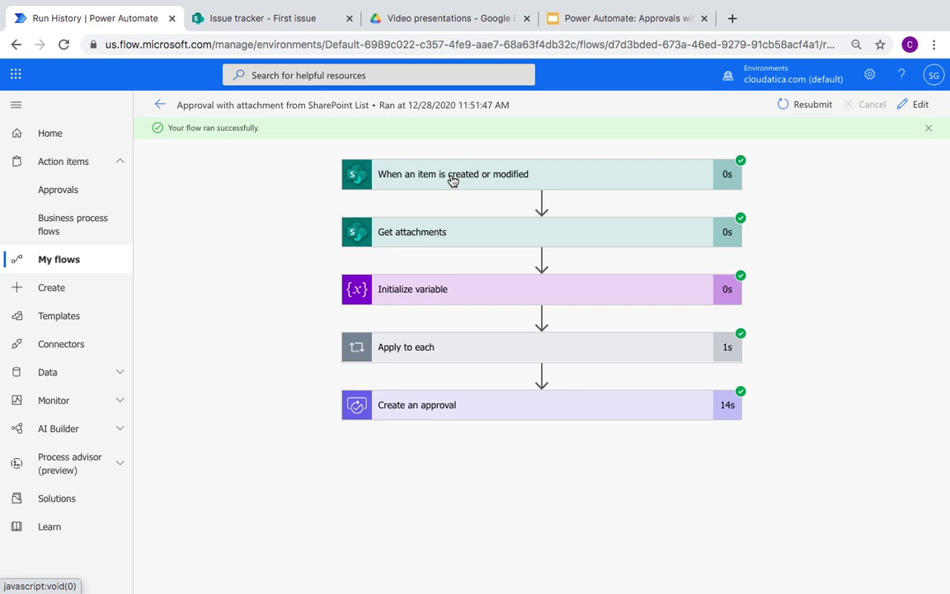
Step: Inspect the trigger step's run details, cross-checking against the SharePoint First issue item
{"action": "left_click", "coordinate": [452, 177]}
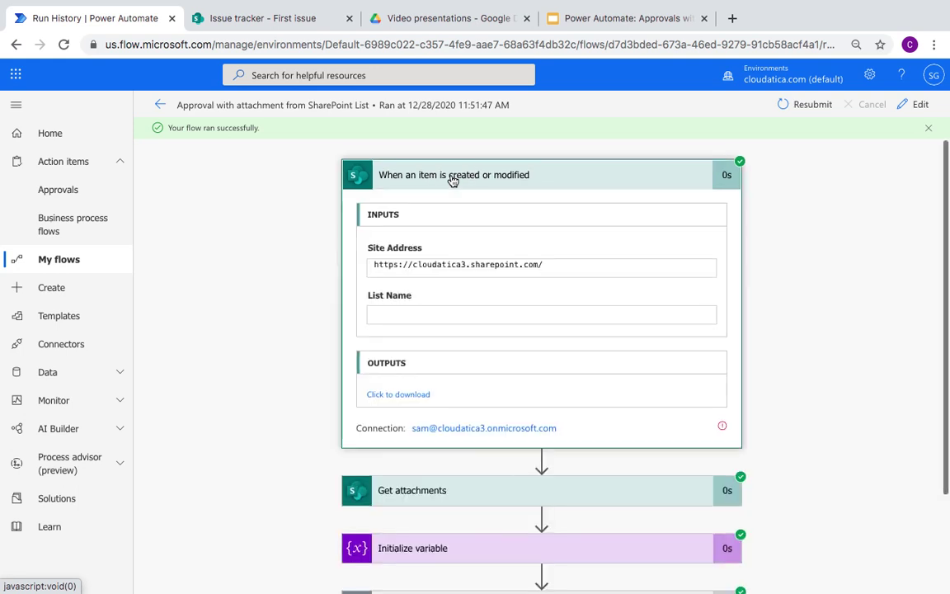
{"action": "left_click", "coordinate": [452, 177]}
{"action": "left_click", "coordinate": [259, 20]}
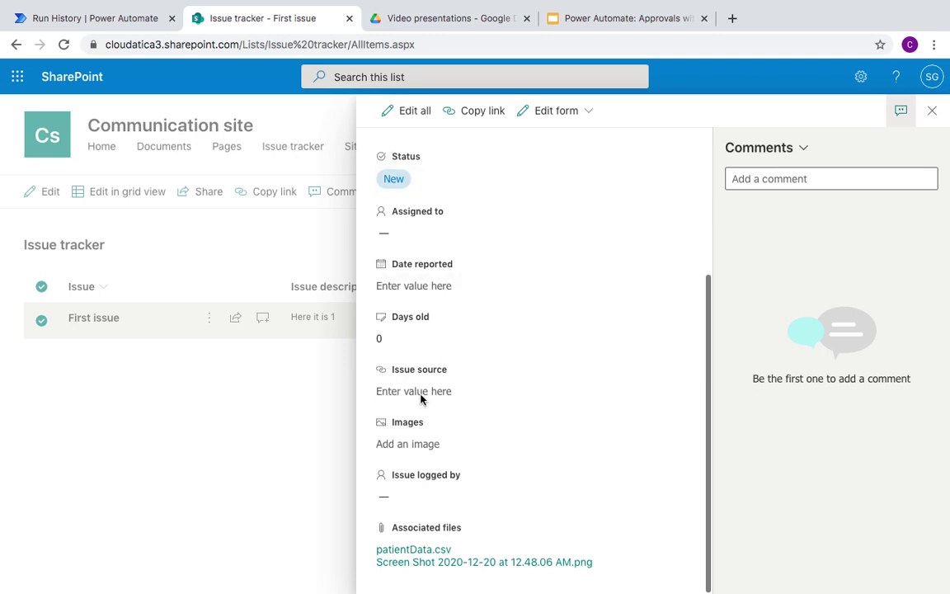
{"action": "left_click", "coordinate": [62, 16]}
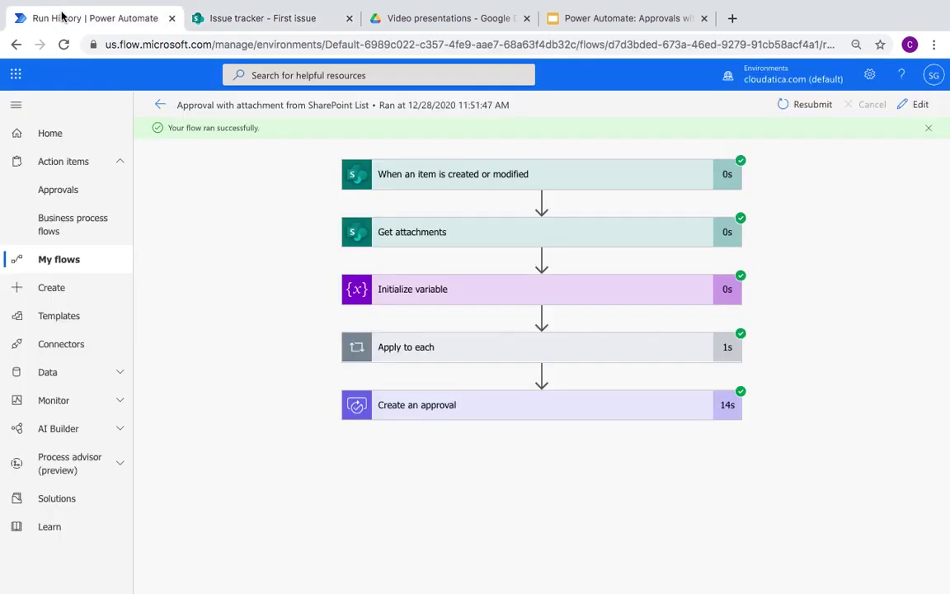
Step: Review the Get attachments step and expand the Apply to each loop's two iterations
{"action": "left_click", "coordinate": [456, 237]}
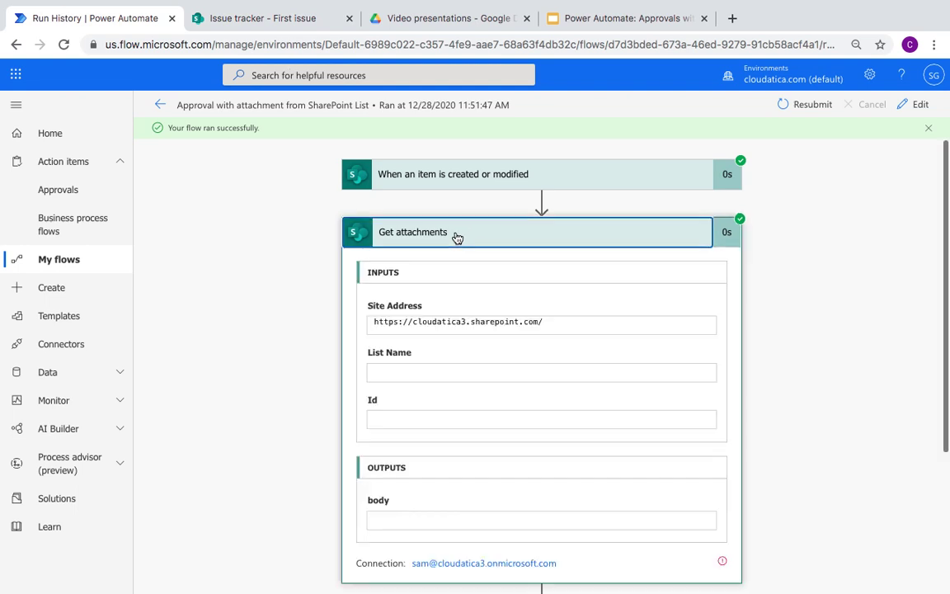
{"action": "left_click", "coordinate": [457, 235]}
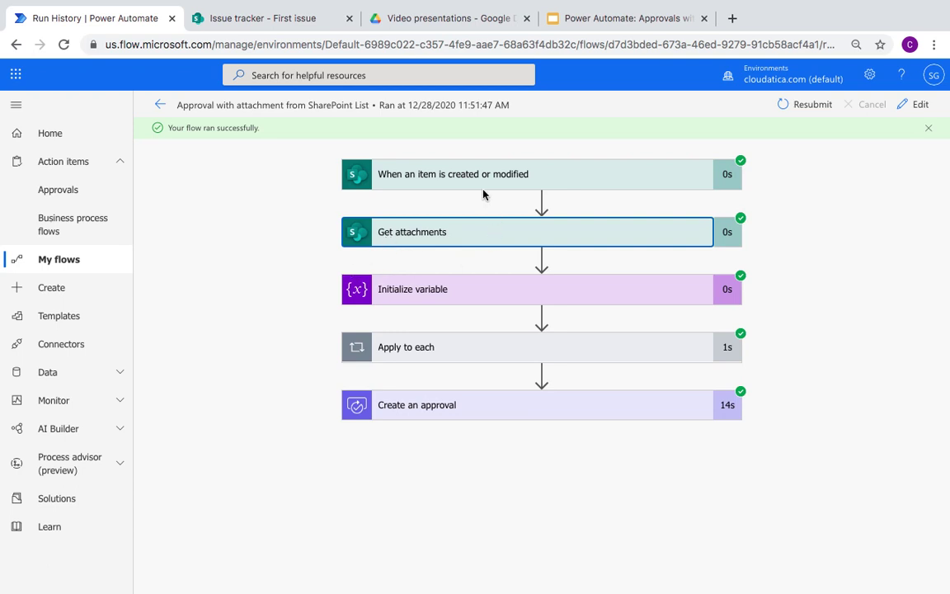
{"action": "left_click", "coordinate": [434, 237]}
{"action": "left_click", "coordinate": [434, 237]}
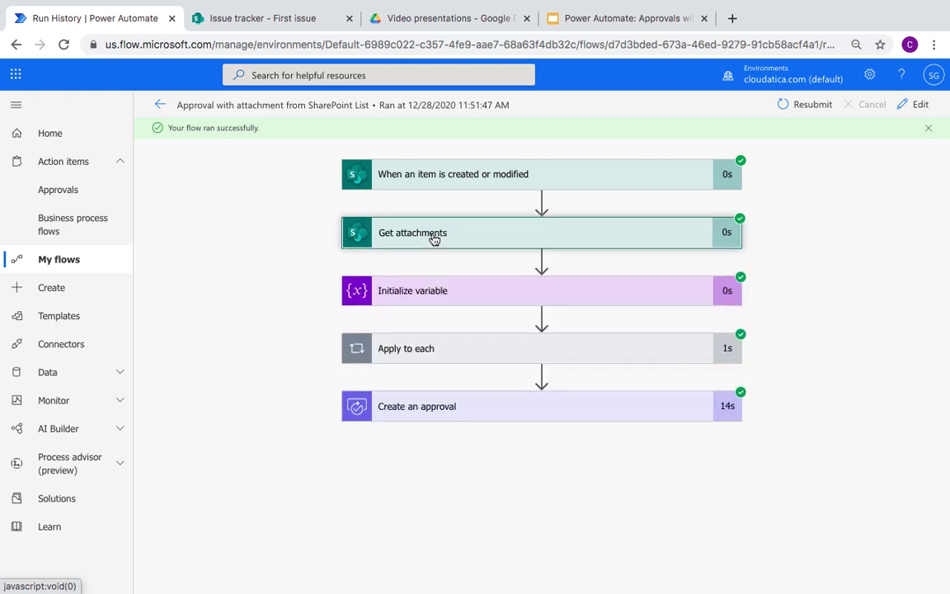
{"action": "left_click", "coordinate": [428, 349]}
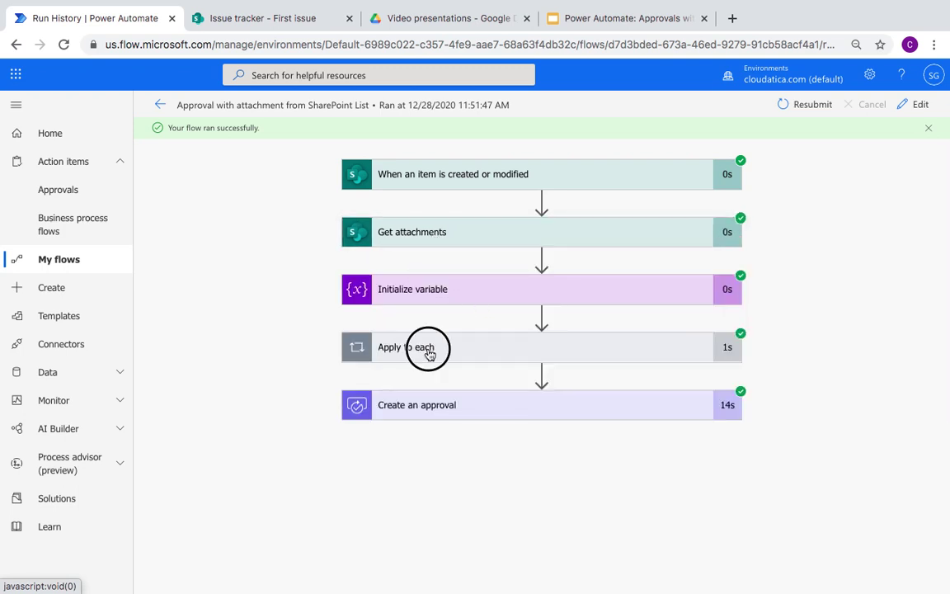
{"action": "scroll", "coordinate": [217, 486], "scroll_direction": "down", "scroll_amount": 1}
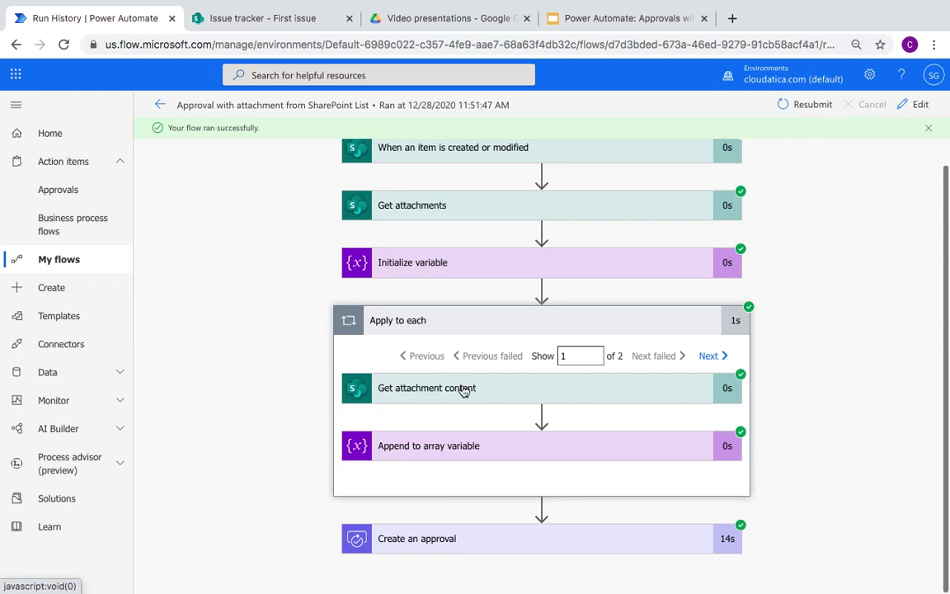
Step: Inspect the Get attachment content output and the Attachments array variable's initialization
{"action": "left_click", "coordinate": [463, 391]}
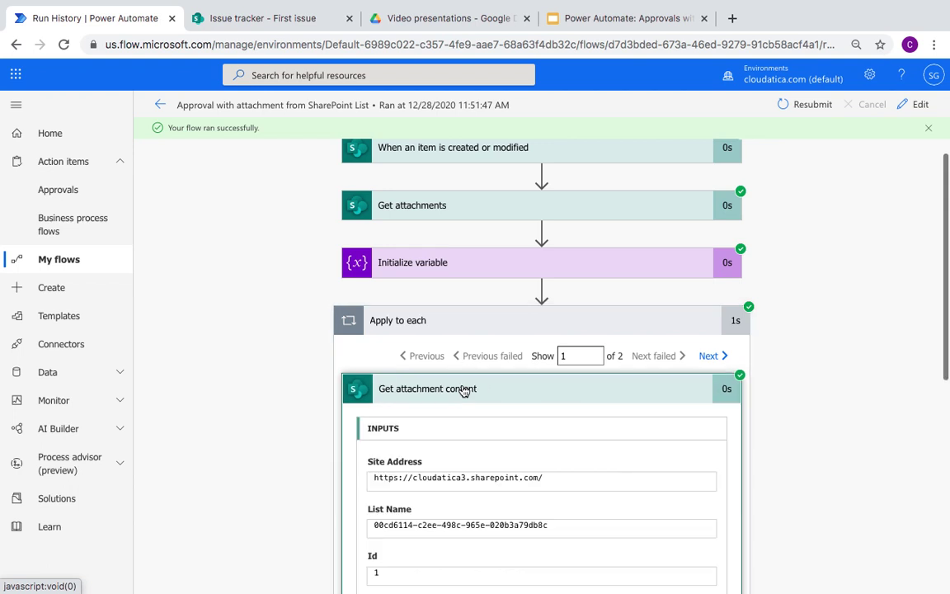
{"action": "left_click", "coordinate": [446, 264]}
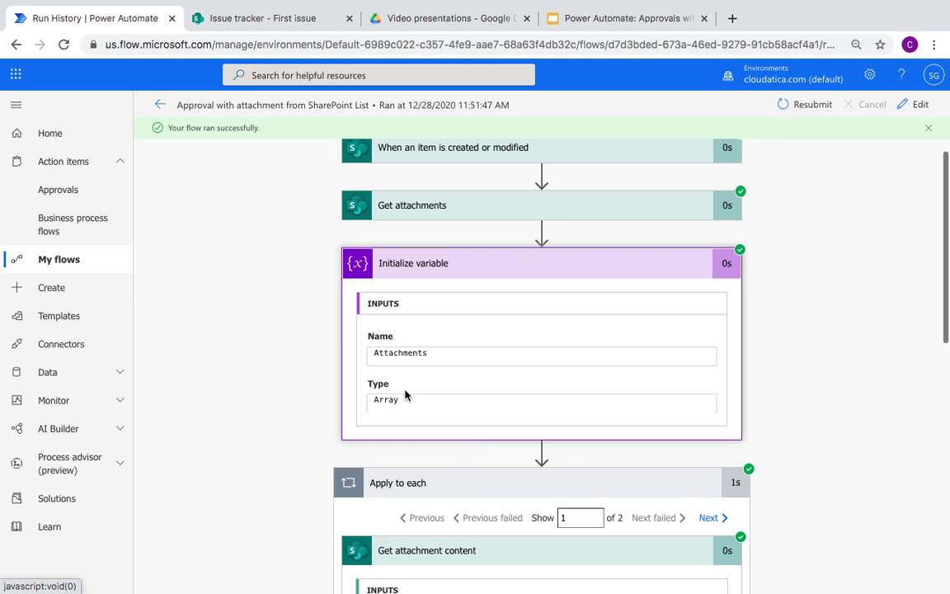
{"action": "scroll", "coordinate": [284, 416], "scroll_direction": "down", "scroll_amount": 2}
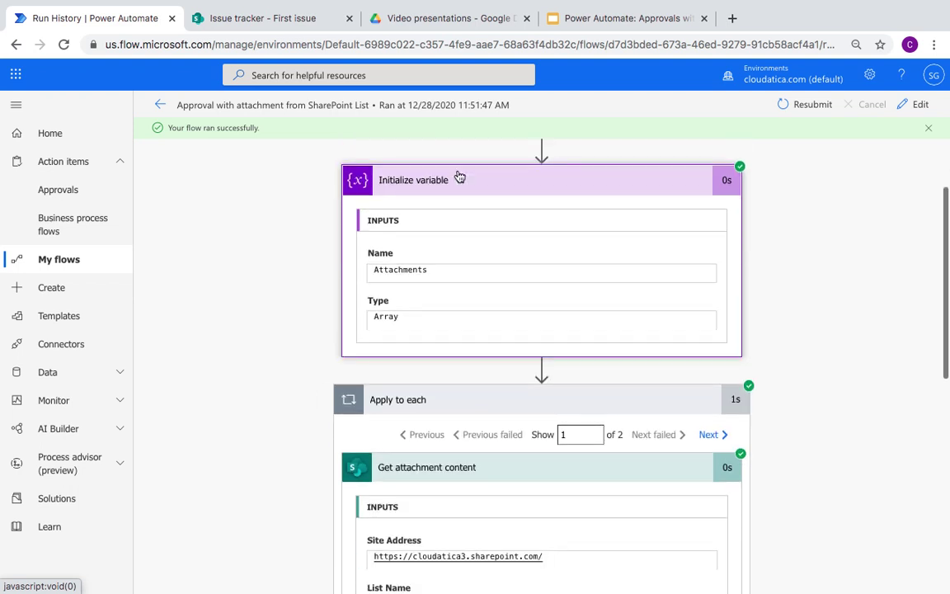
{"action": "left_click", "coordinate": [453, 182]}
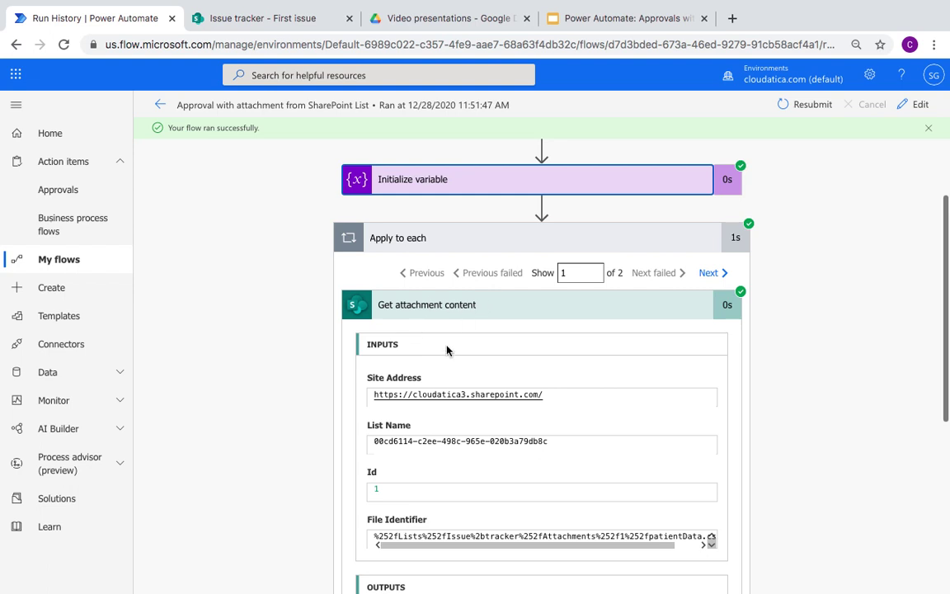
Step: Review the Append to array variable step adding the patientData.csv content to Attachments
{"action": "scroll", "coordinate": [446, 350], "scroll_direction": "down", "scroll_amount": 4}
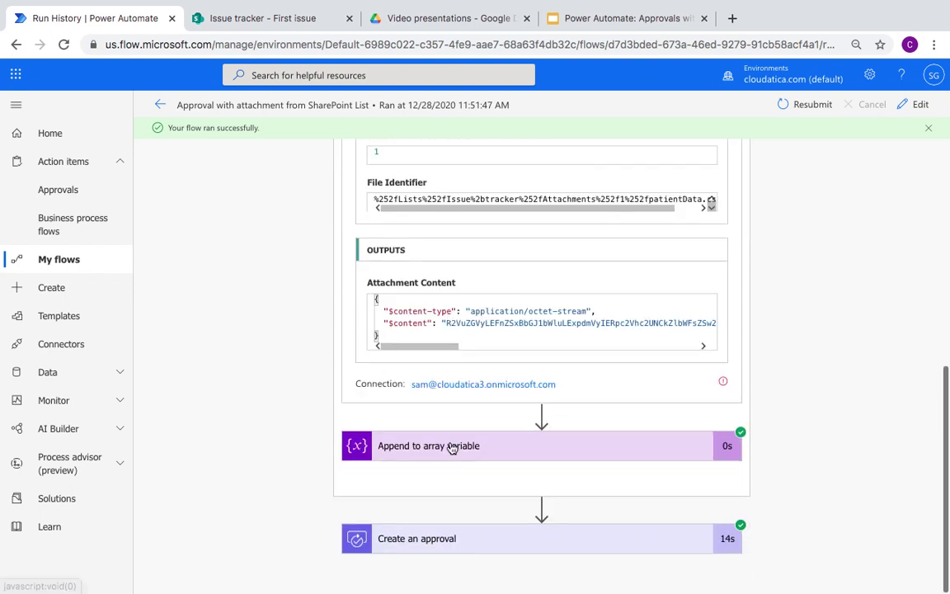
{"action": "left_click", "coordinate": [452, 448]}
{"action": "scroll", "coordinate": [208, 495], "scroll_direction": "down", "scroll_amount": 3}
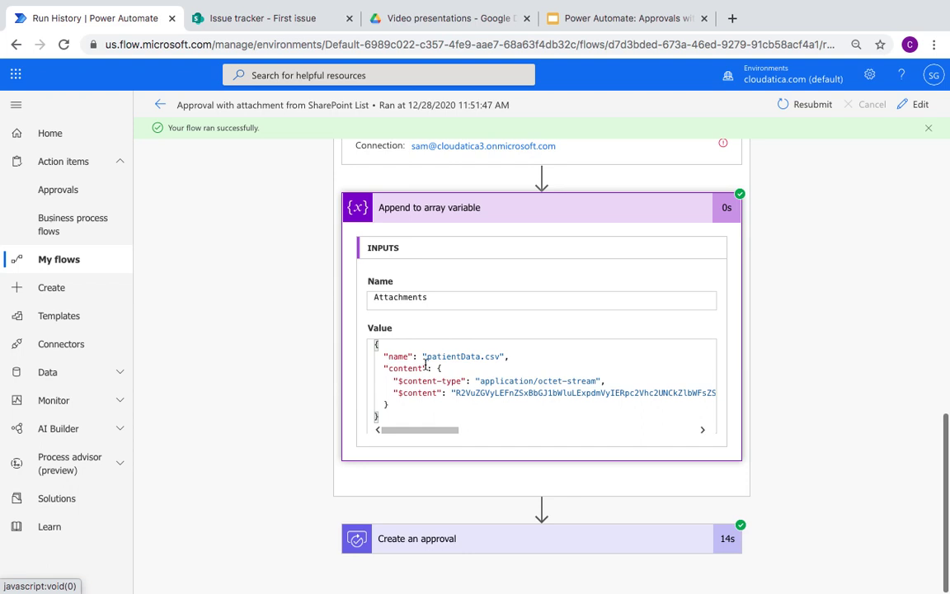
{"action": "left_click", "coordinate": [452, 213]}
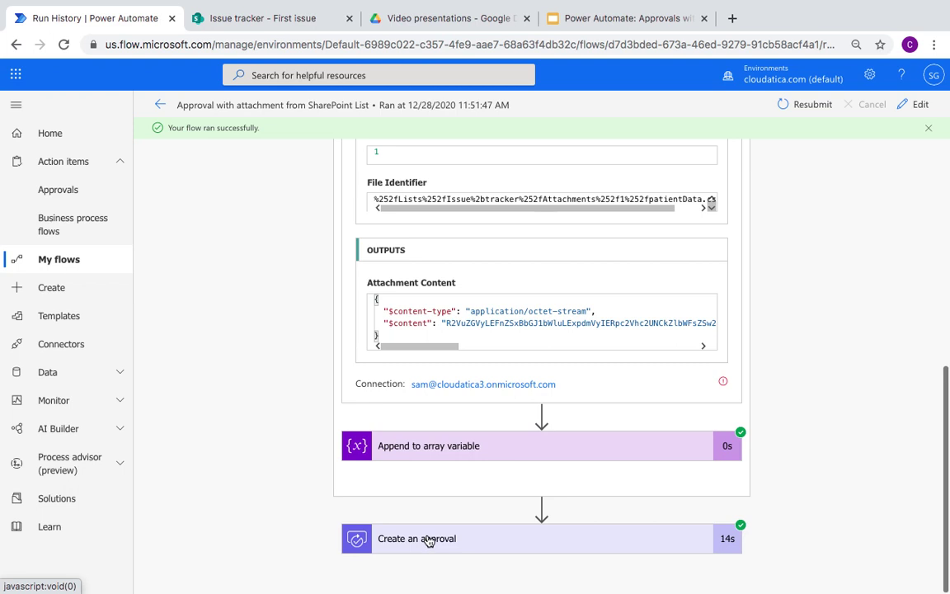
Step: Verify Create an approval received the Attachments array, then go to received Approvals
{"action": "left_click", "coordinate": [453, 540]}
{"action": "scroll", "coordinate": [495, 538], "scroll_direction": "down", "scroll_amount": 5}
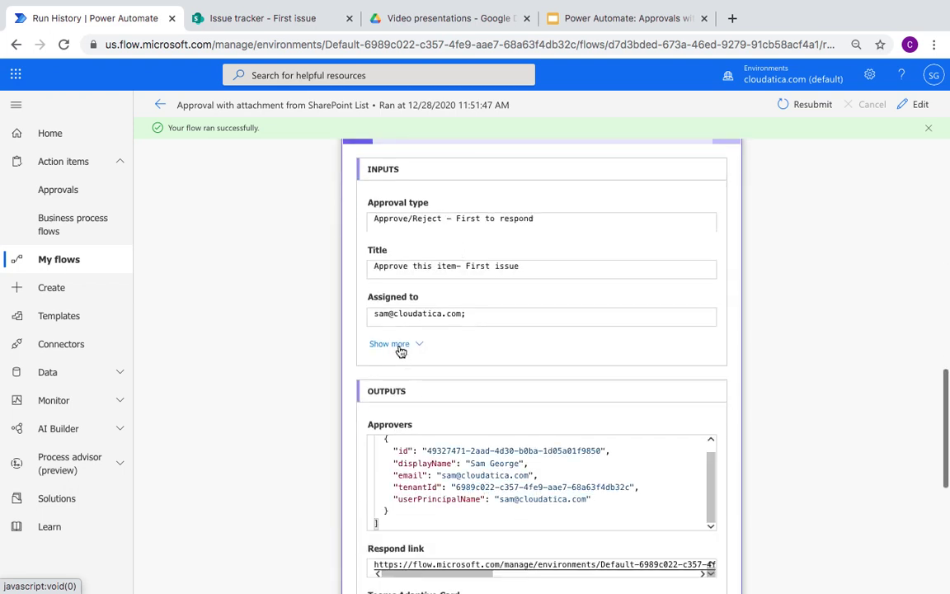
{"action": "left_click", "coordinate": [400, 347]}
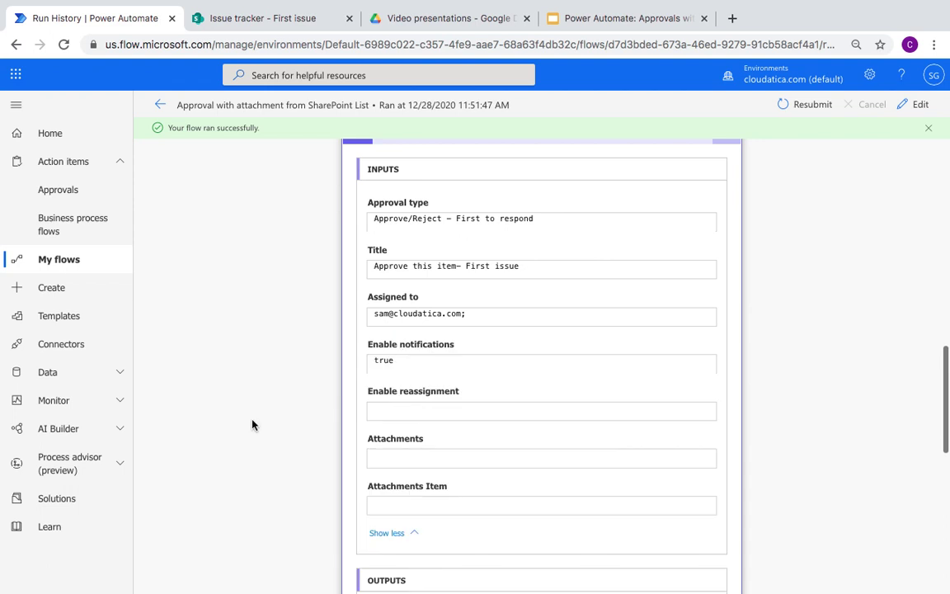
{"action": "scroll", "coordinate": [253, 425], "scroll_direction": "down", "scroll_amount": 2}
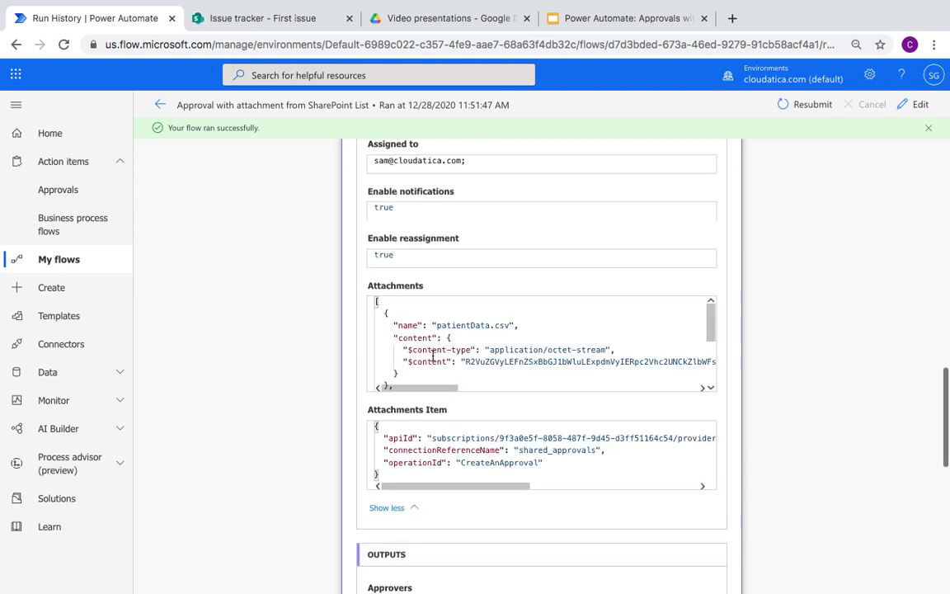
{"action": "scroll", "coordinate": [328, 354], "scroll_direction": "down", "scroll_amount": 5}
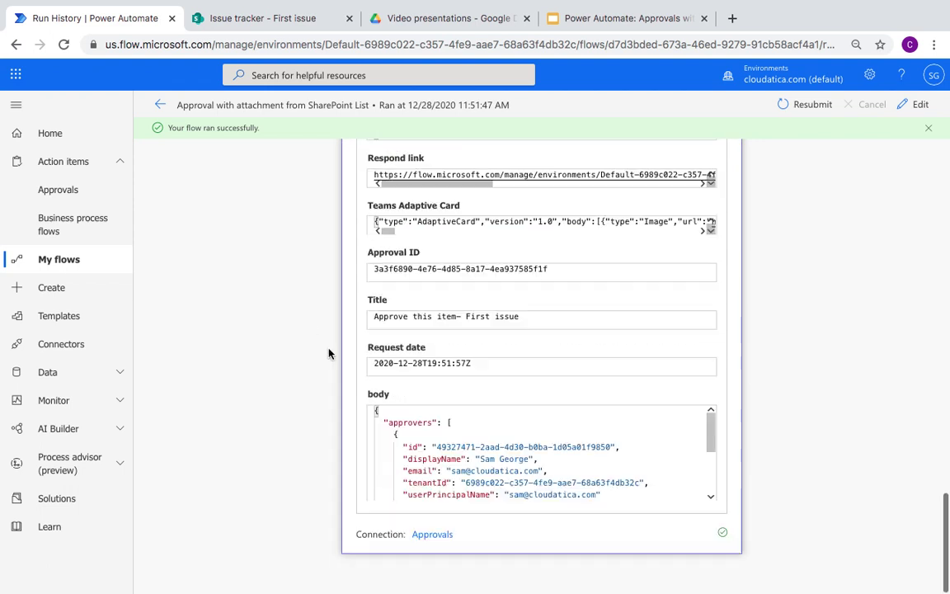
{"action": "scroll", "coordinate": [329, 354], "scroll_direction": "up", "scroll_amount": 10}
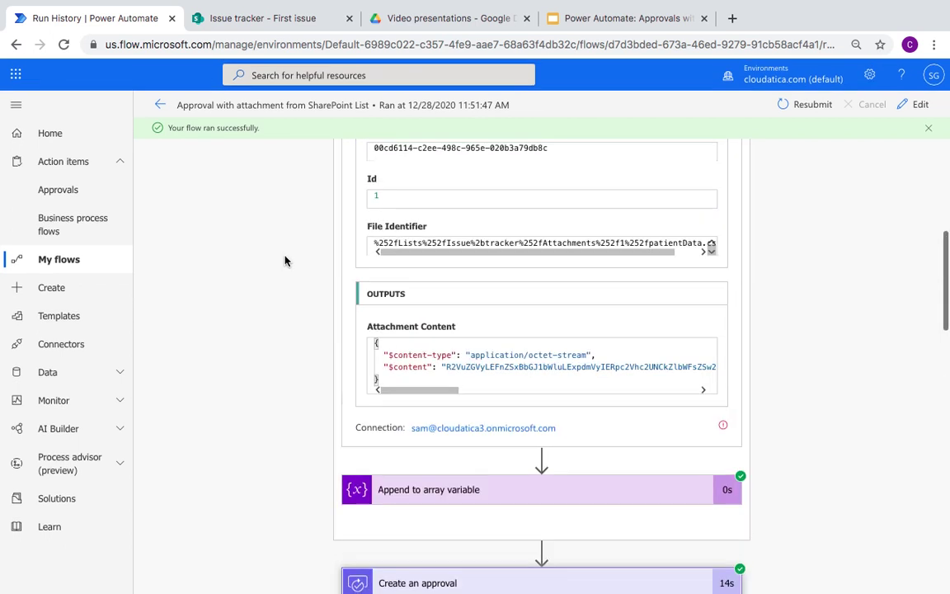
{"action": "left_click", "coordinate": [59, 190]}
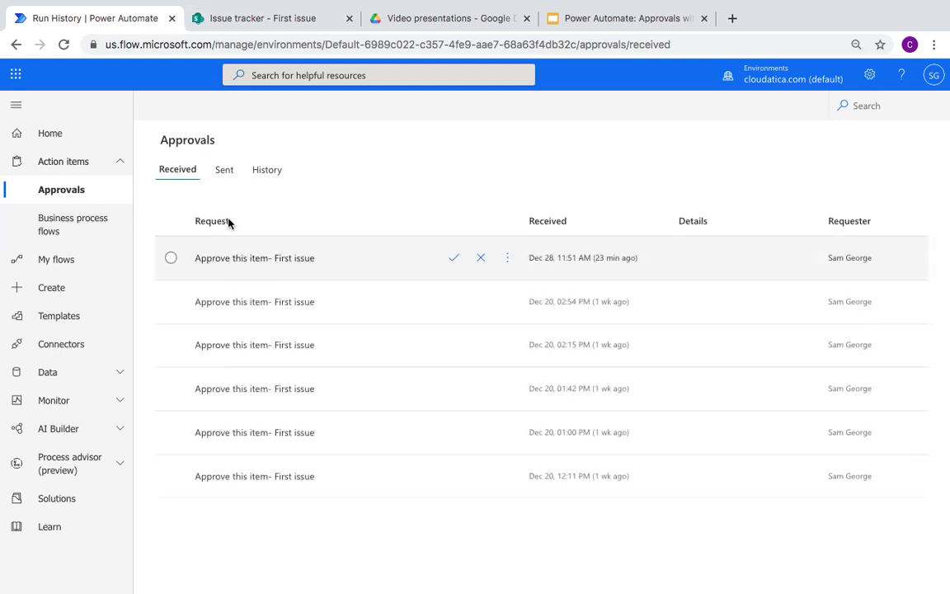
Step: Confirm the latest approval lists both attachments, then show the 'Concepts used in this recipe' slide
{"action": "left_click", "coordinate": [294, 258]}
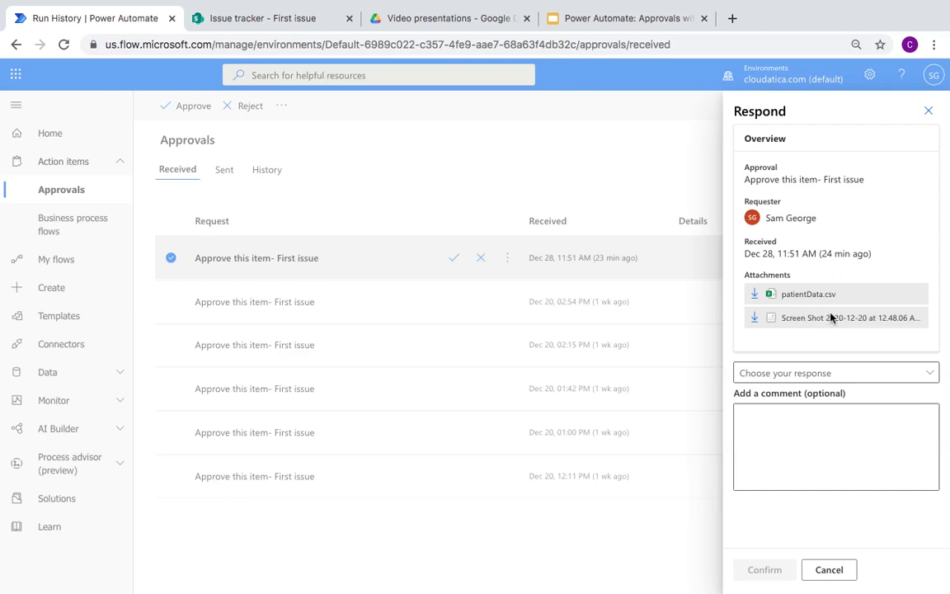
{"action": "left_click", "coordinate": [929, 113]}
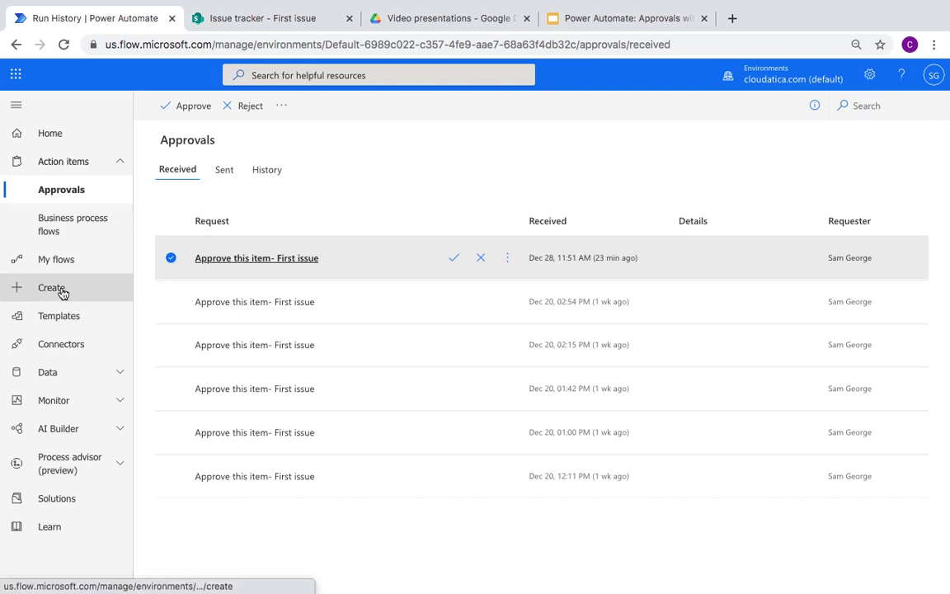
{"action": "key", "text": "super+4"}
{"action": "left_click", "coordinate": [47, 335]}
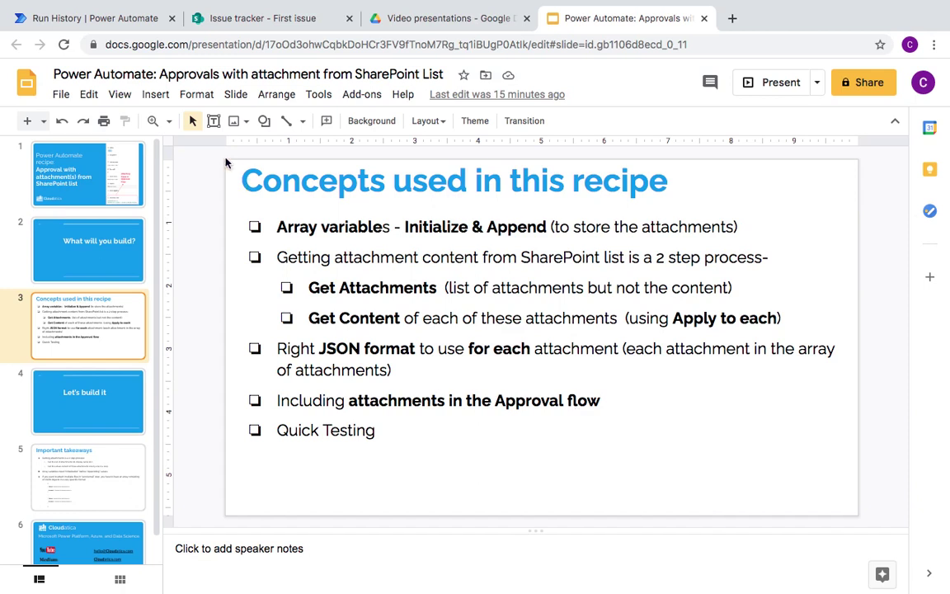
Step: Go back from the Slides deck to the Power Automate Approvals page
{"action": "left_click", "coordinate": [122, 18]}
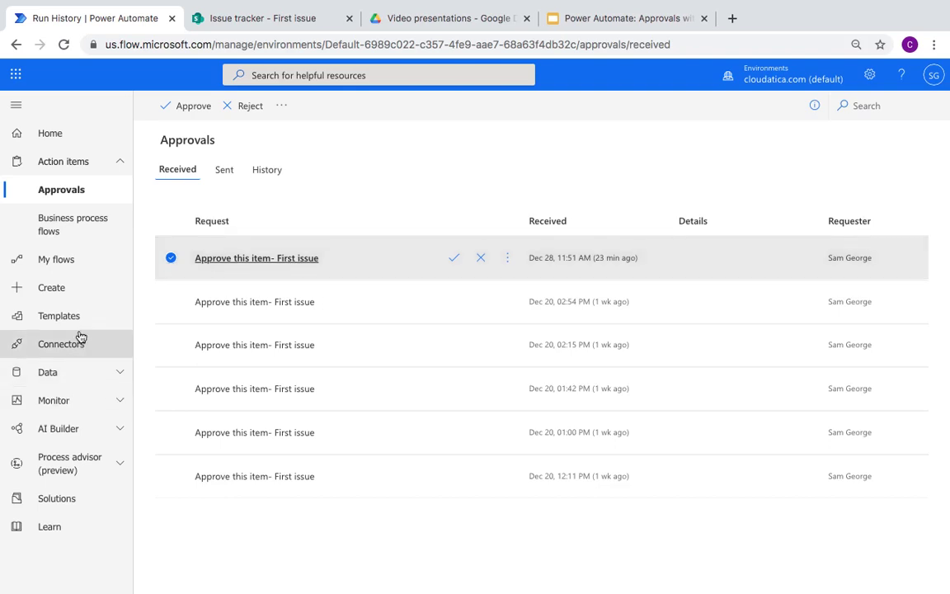
Step: From My flows, open the Approval with attachment from SharePoint List flow for editing
{"action": "left_click", "coordinate": [74, 263]}
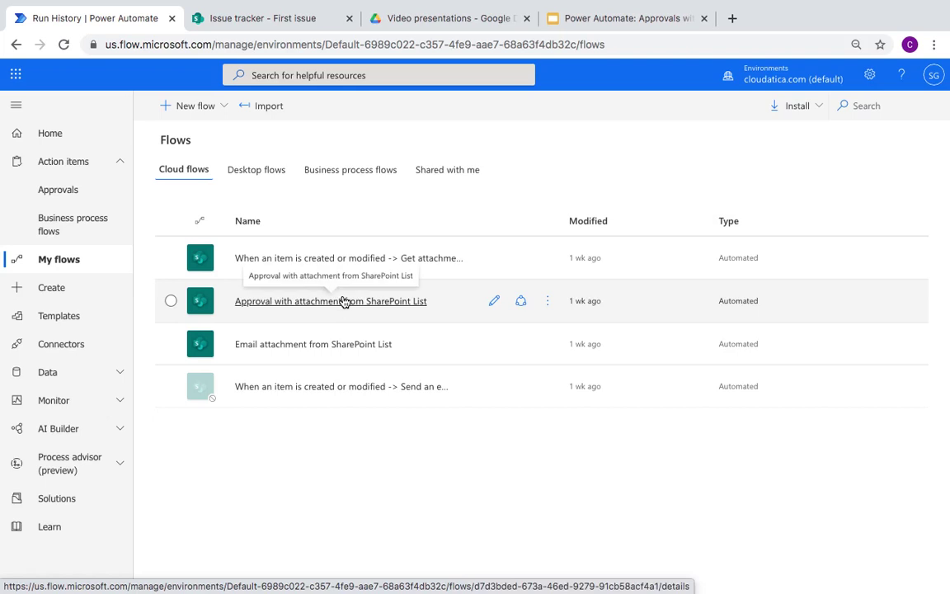
{"action": "left_click", "coordinate": [551, 301]}
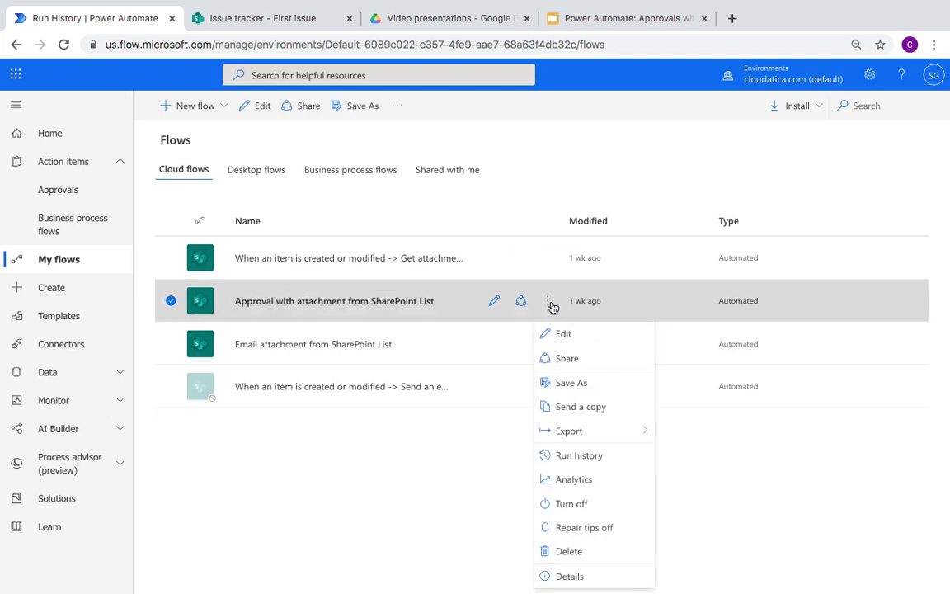
{"action": "left_click", "coordinate": [566, 333]}
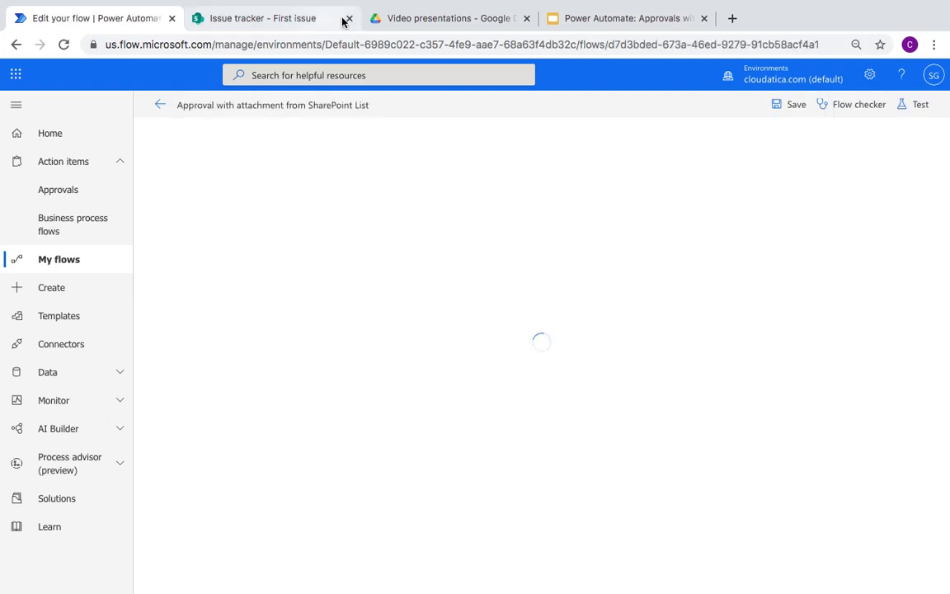
Step: Load flow.microsoft.com in a new browser tab
{"action": "left_click", "coordinate": [732, 19]}
{"action": "type", "text": "flow"}
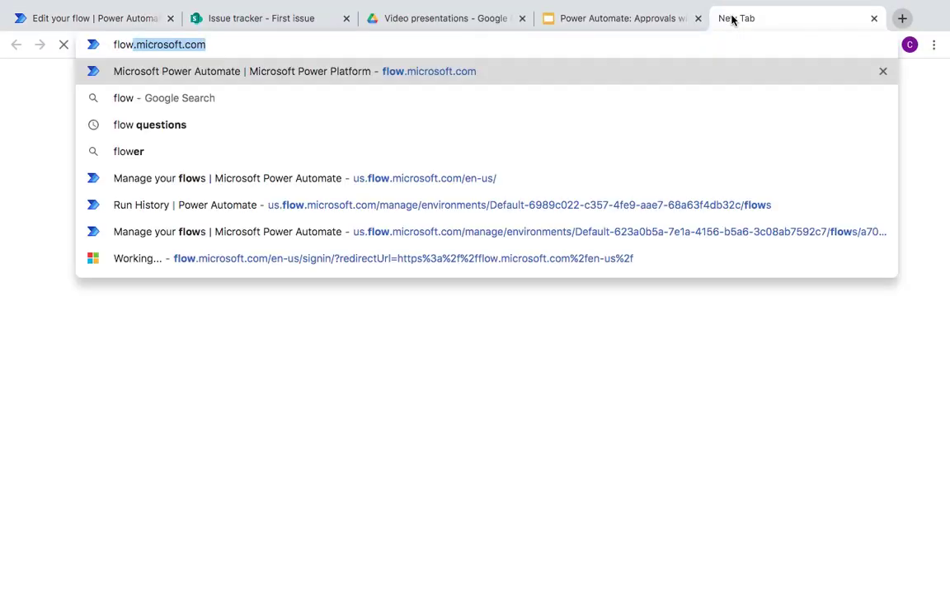
{"action": "key", "text": "Return"}
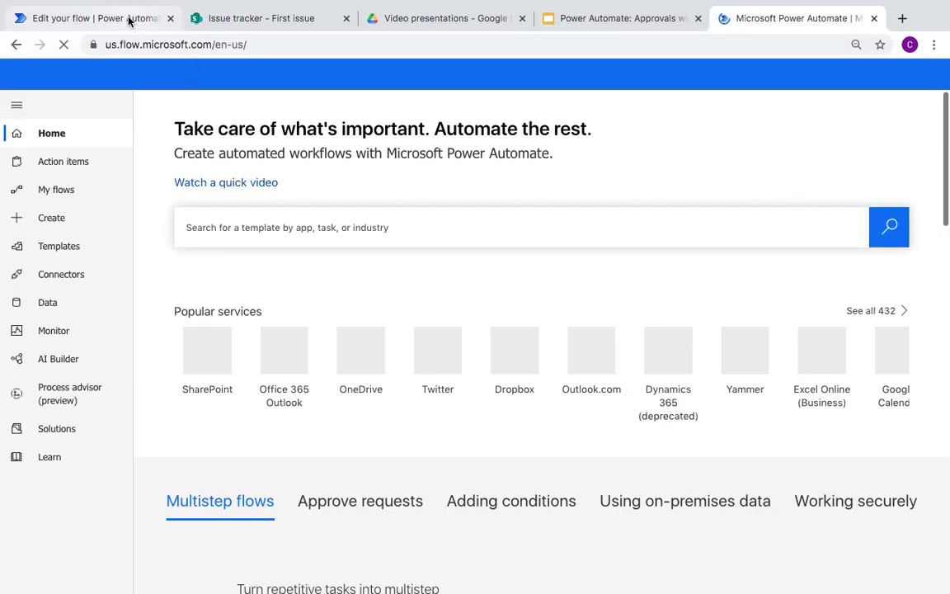
Step: Show the cloud flows list under My flows and expand the New flow dropdown
{"action": "left_click", "coordinate": [128, 21]}
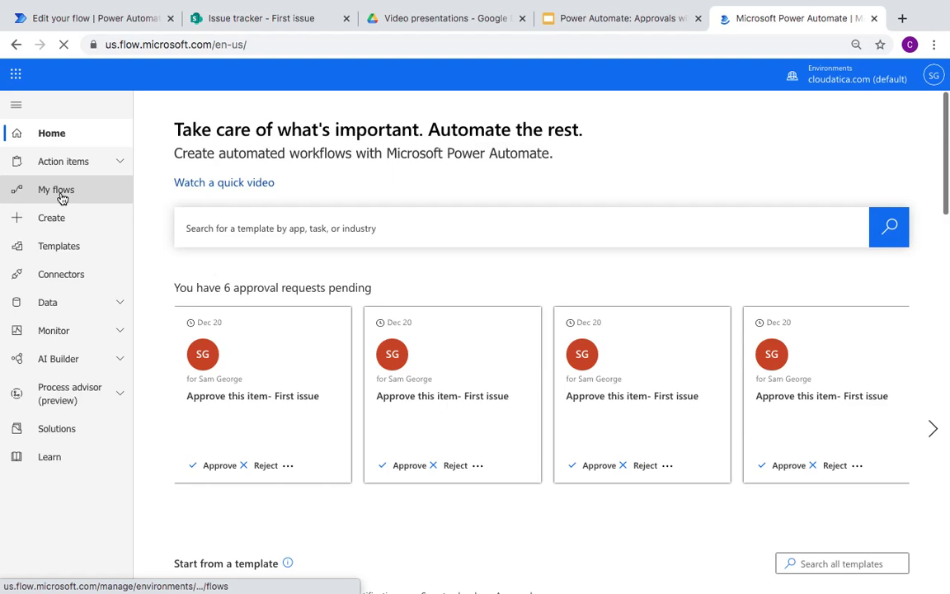
{"action": "left_click", "coordinate": [56, 190]}
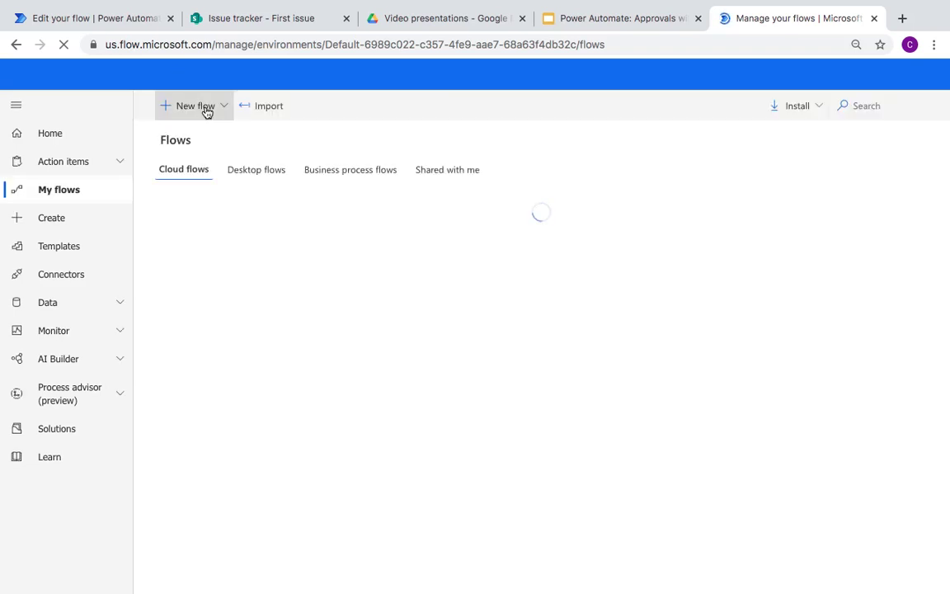
{"action": "left_click", "coordinate": [207, 108]}
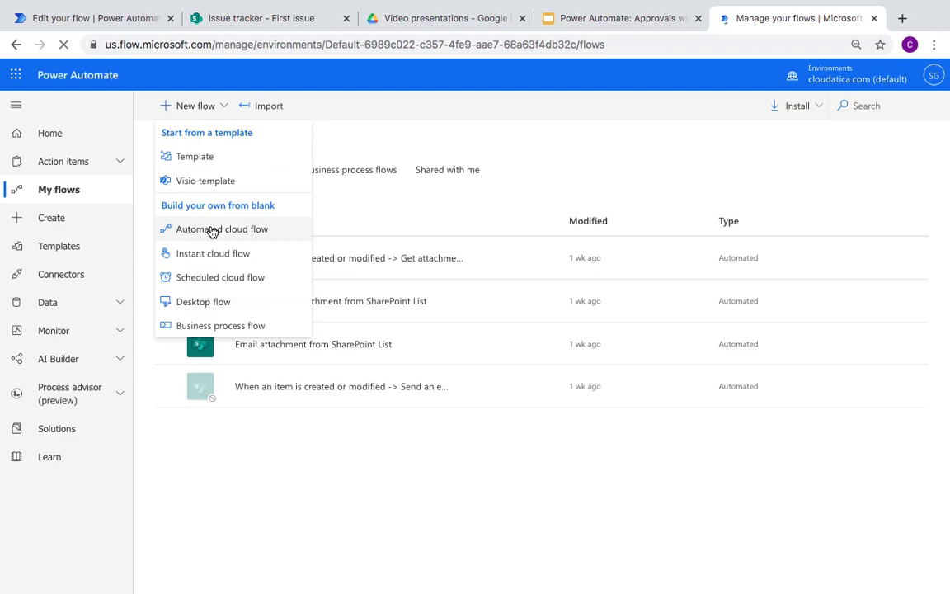
Step: Create an automated cloud flow, skipping trigger selection to get a blank designer
{"action": "left_click", "coordinate": [212, 230]}
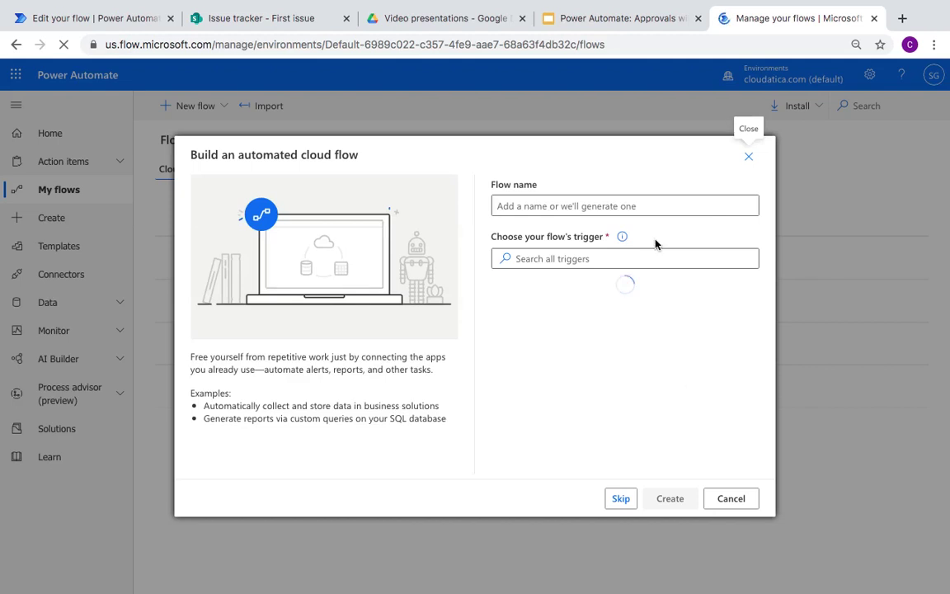
{"action": "left_click", "coordinate": [278, 18]}
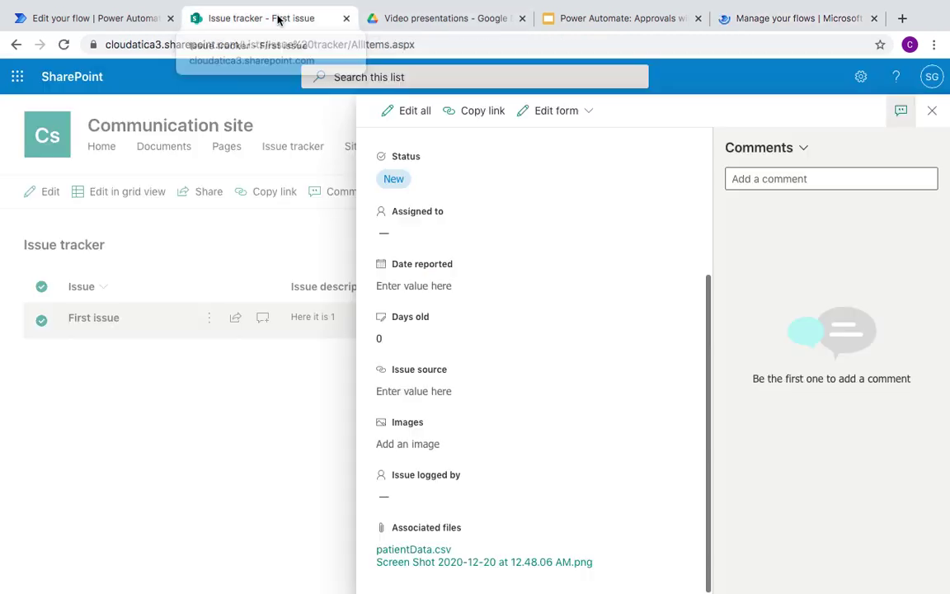
{"action": "left_click", "coordinate": [793, 20]}
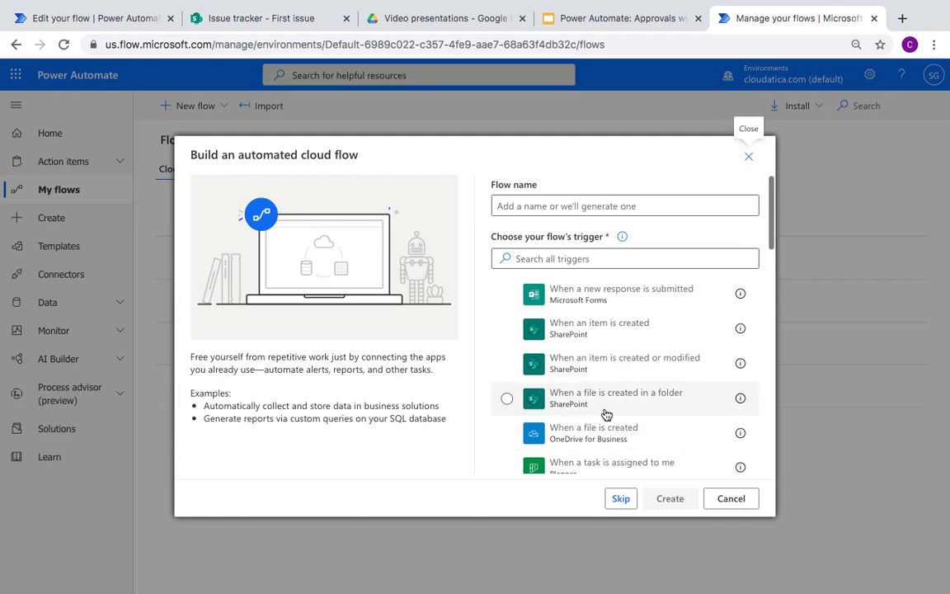
{"action": "scroll", "coordinate": [606, 414], "scroll_direction": "down", "scroll_amount": 10}
{"action": "scroll", "coordinate": [607, 415], "scroll_direction": "up", "scroll_amount": 10}
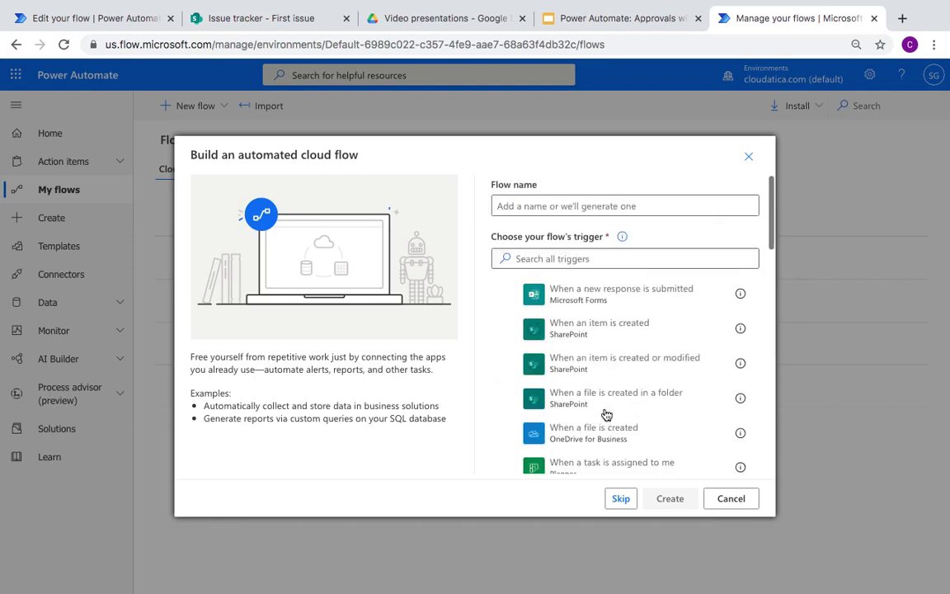
{"action": "left_click", "coordinate": [621, 499]}
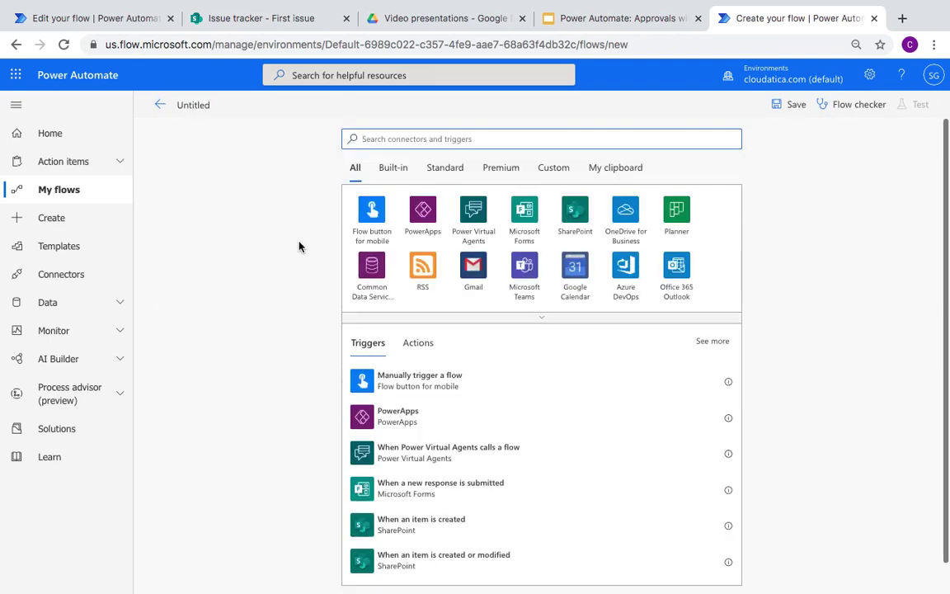
Step: Reconnect the Approval flow trigger's invalid SharePoint connection by signing in with the second account
{"action": "left_click", "coordinate": [140, 22]}
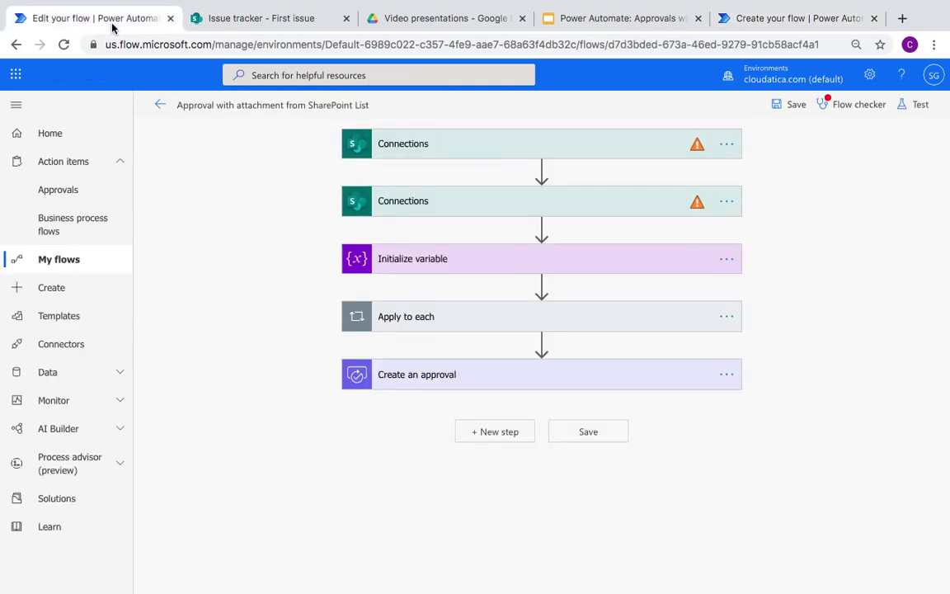
{"action": "left_click", "coordinate": [433, 148]}
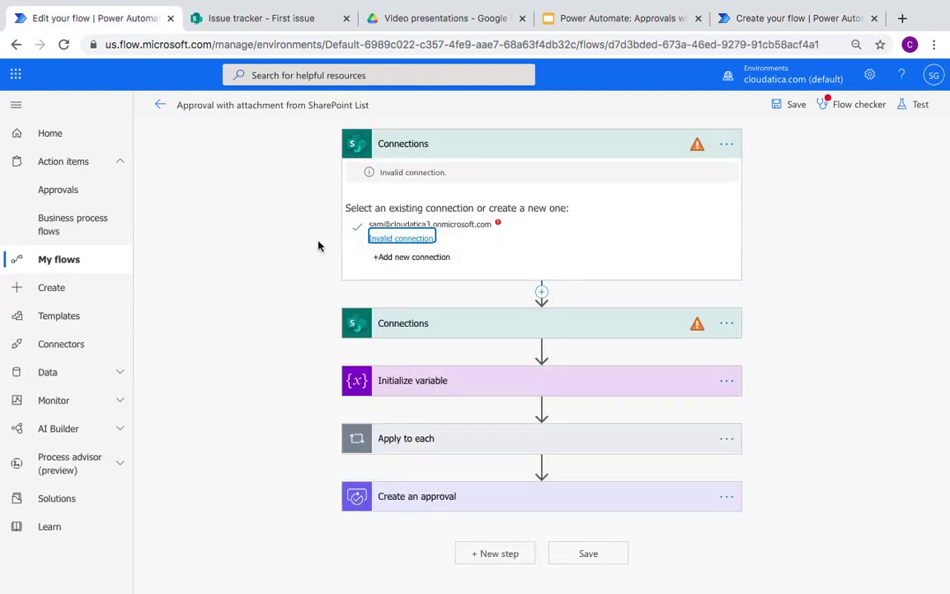
{"action": "left_click", "coordinate": [414, 239]}
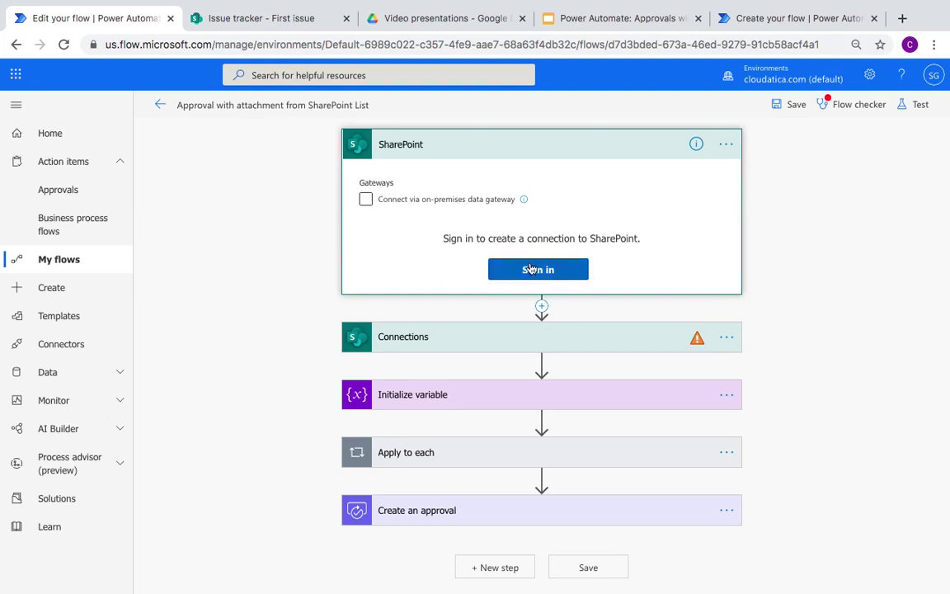
{"action": "left_click", "coordinate": [545, 271]}
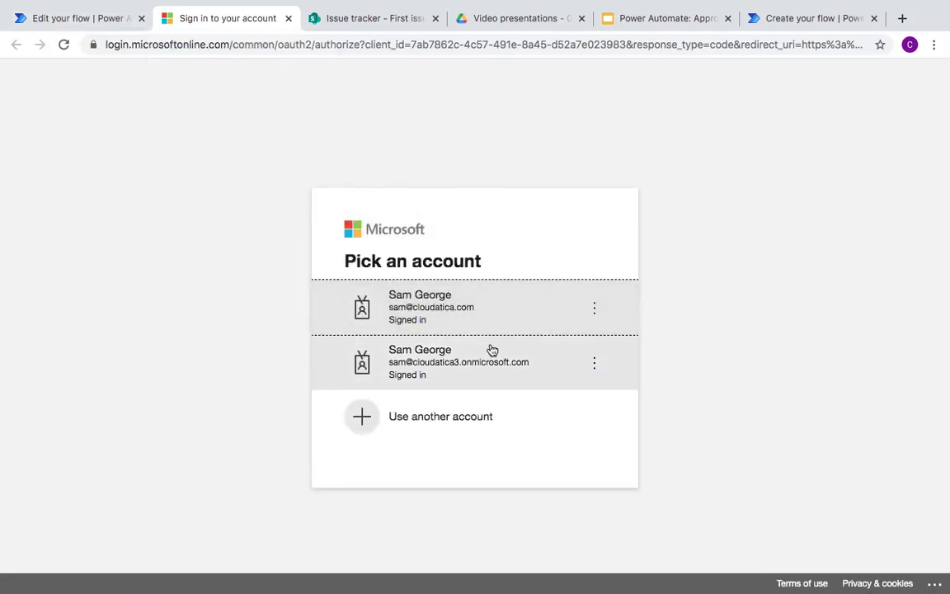
{"action": "left_click", "coordinate": [488, 359]}
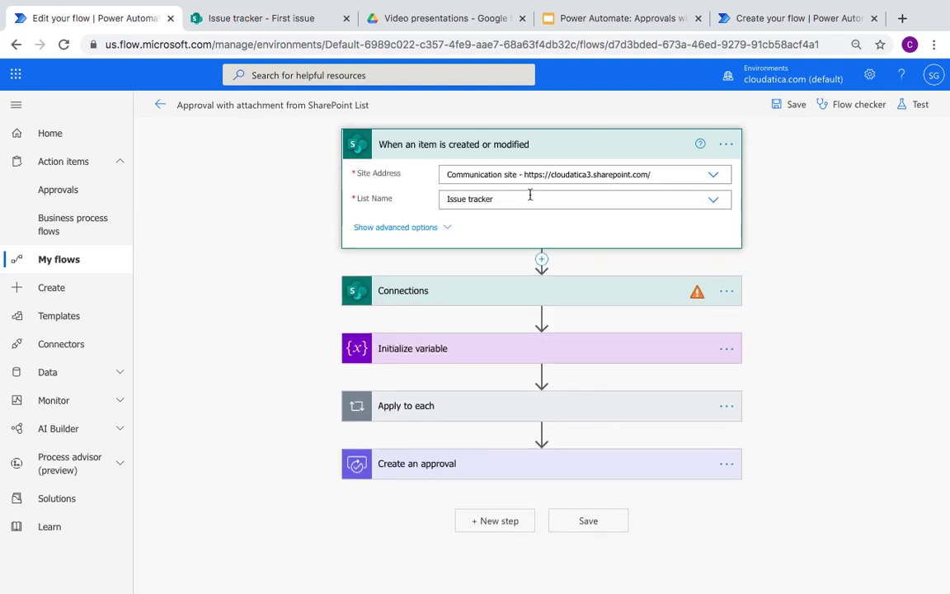
{"action": "left_click", "coordinate": [439, 228]}
{"action": "left_click", "coordinate": [788, 18]}
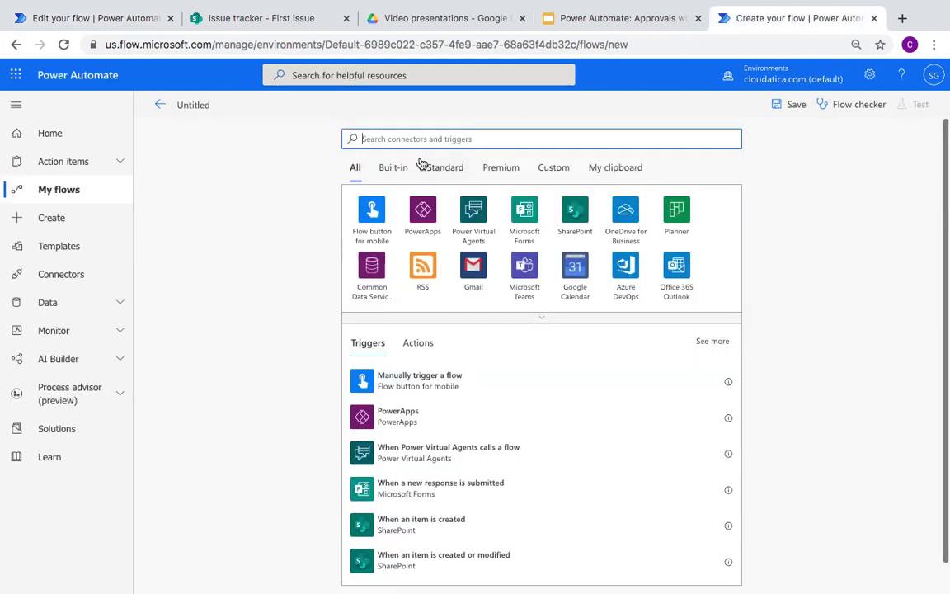
Step: Add the SharePoint 'When an item is created or modified' trigger for Communication site's Issue tracker list
{"action": "left_click", "coordinate": [577, 209]}
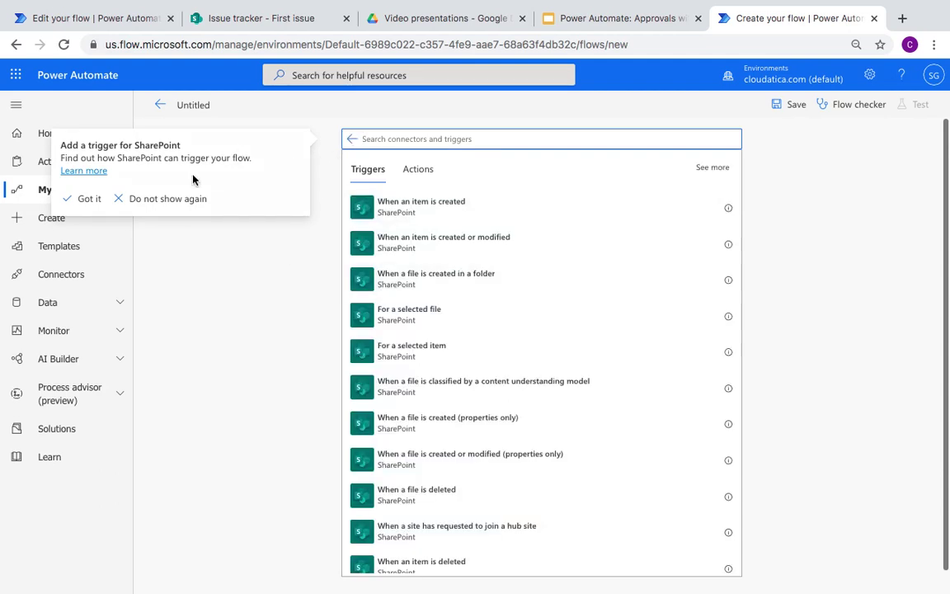
{"action": "left_click", "coordinate": [90, 200]}
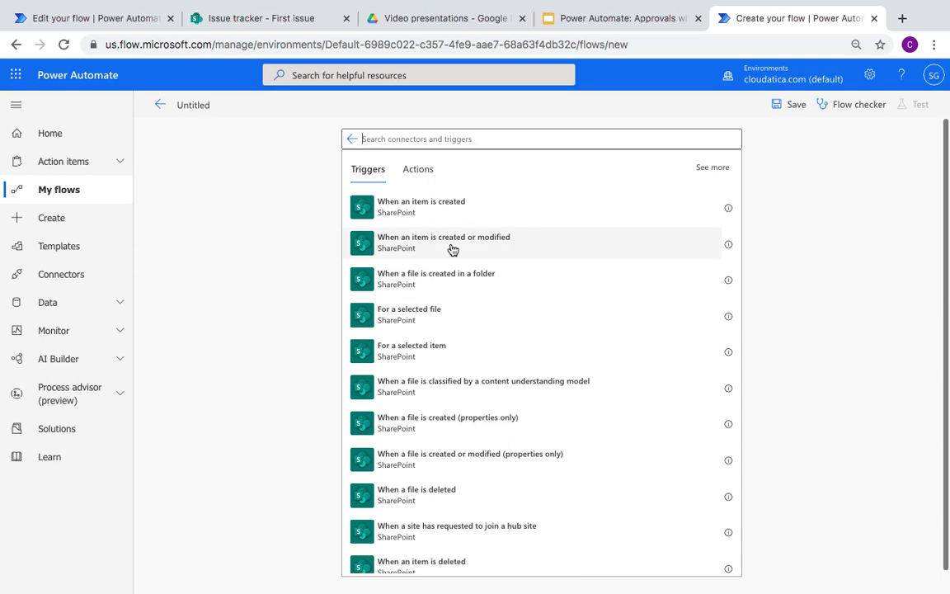
{"action": "left_click", "coordinate": [453, 250]}
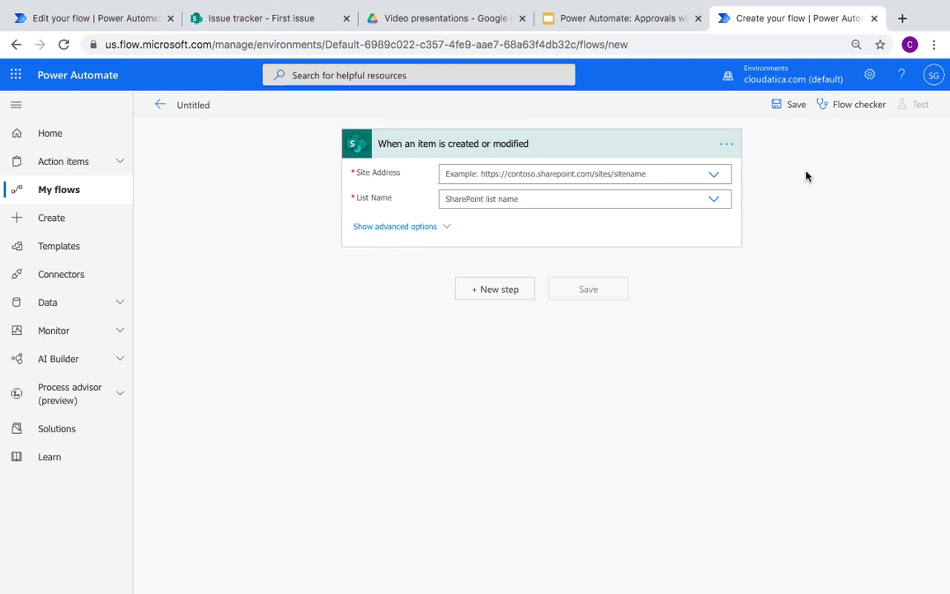
{"action": "left_click", "coordinate": [714, 175]}
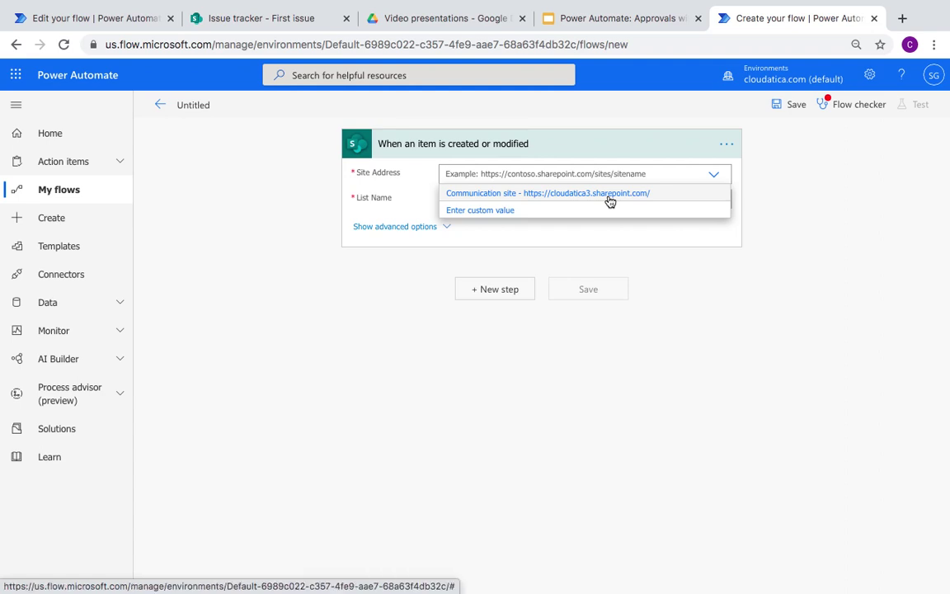
{"action": "left_click", "coordinate": [610, 195]}
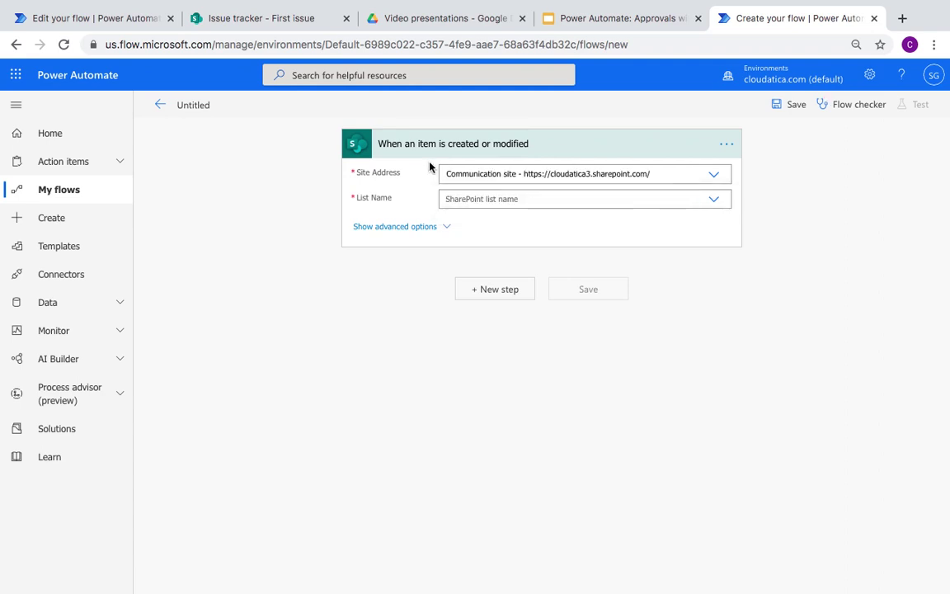
{"action": "left_click", "coordinate": [717, 201]}
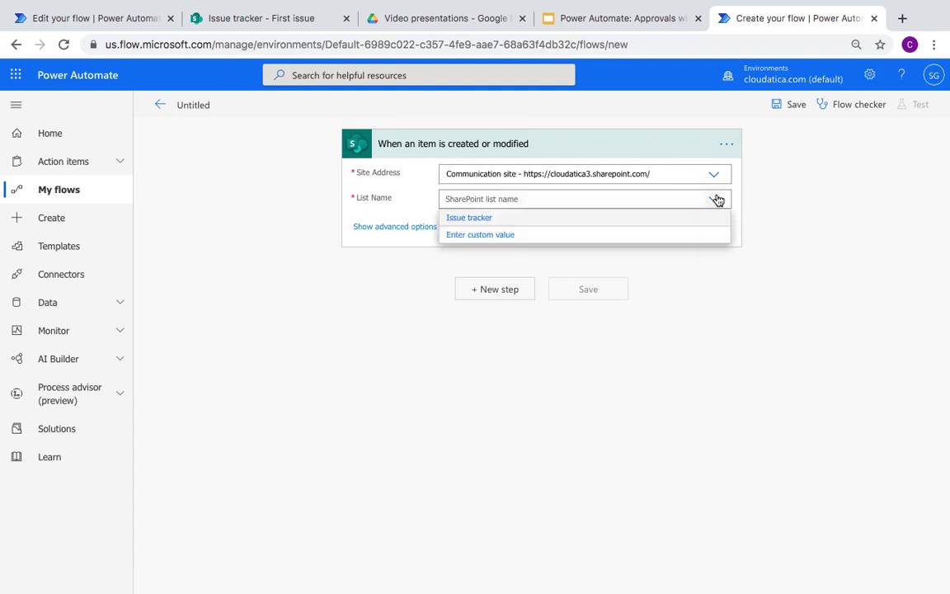
{"action": "left_click", "coordinate": [474, 218]}
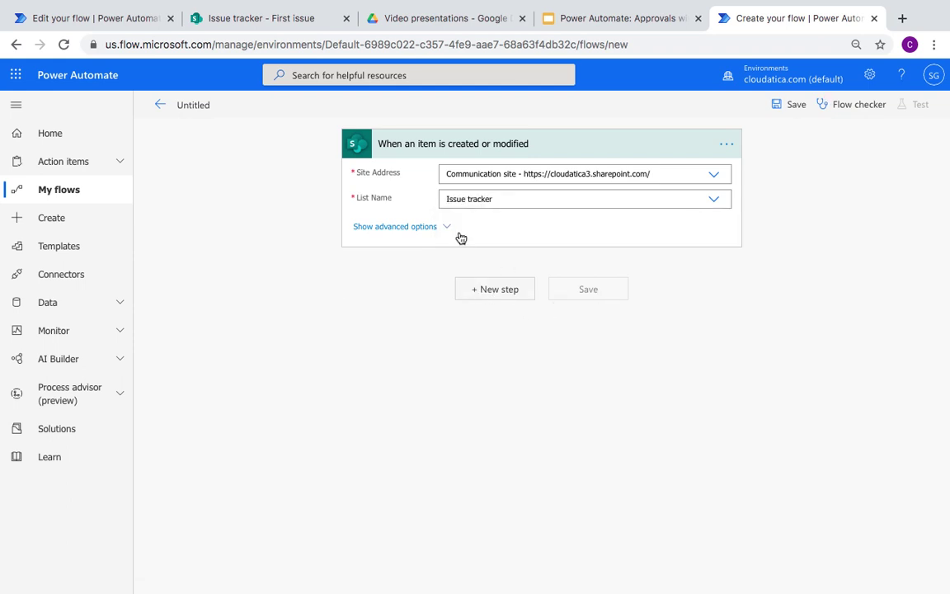
{"action": "left_click", "coordinate": [500, 293]}
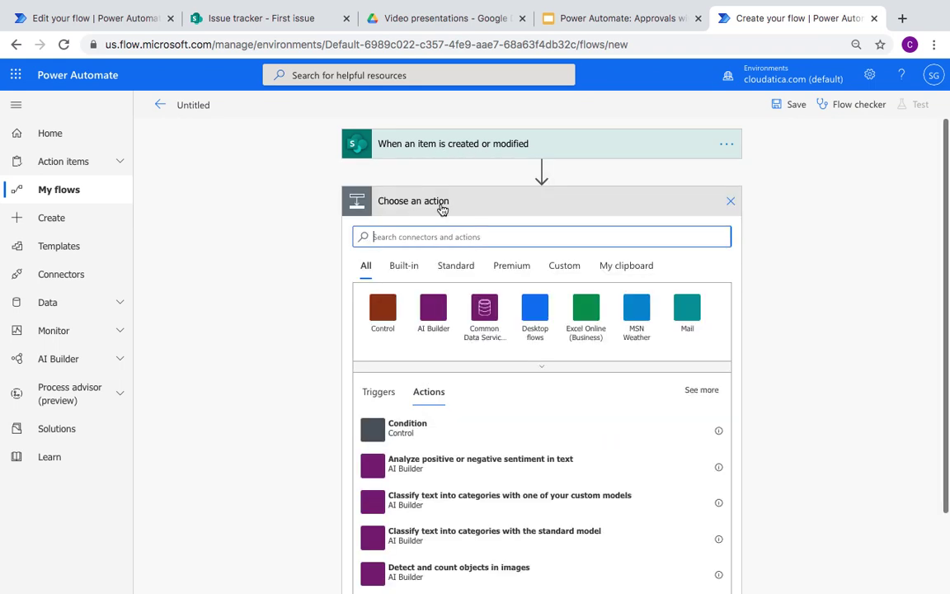
Step: Restore the SharePoint connection on the reference Approval flow's Get attachments step
{"action": "scroll", "coordinate": [280, 360], "scroll_direction": "down", "scroll_amount": 2}
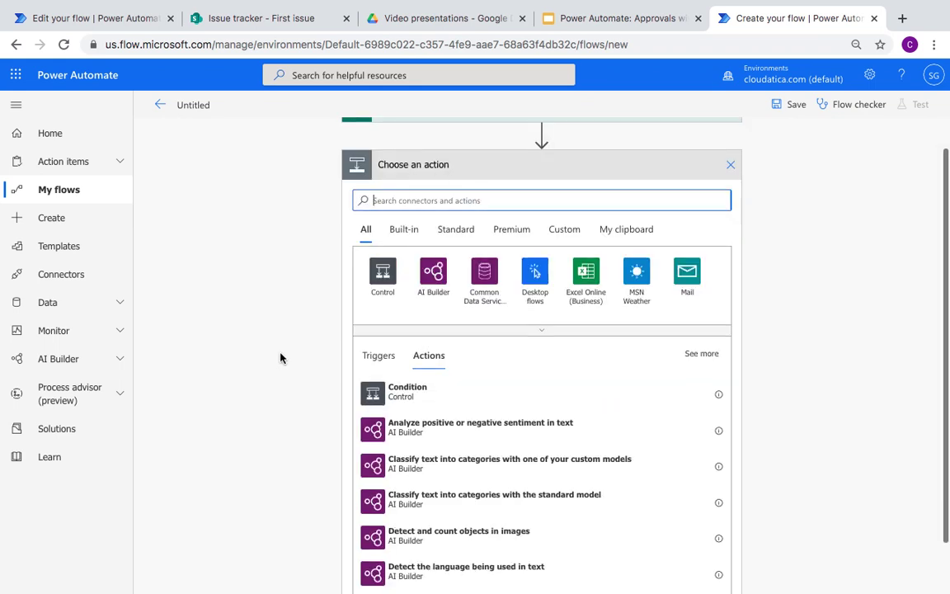
{"action": "scroll", "coordinate": [281, 357], "scroll_direction": "up", "scroll_amount": 2}
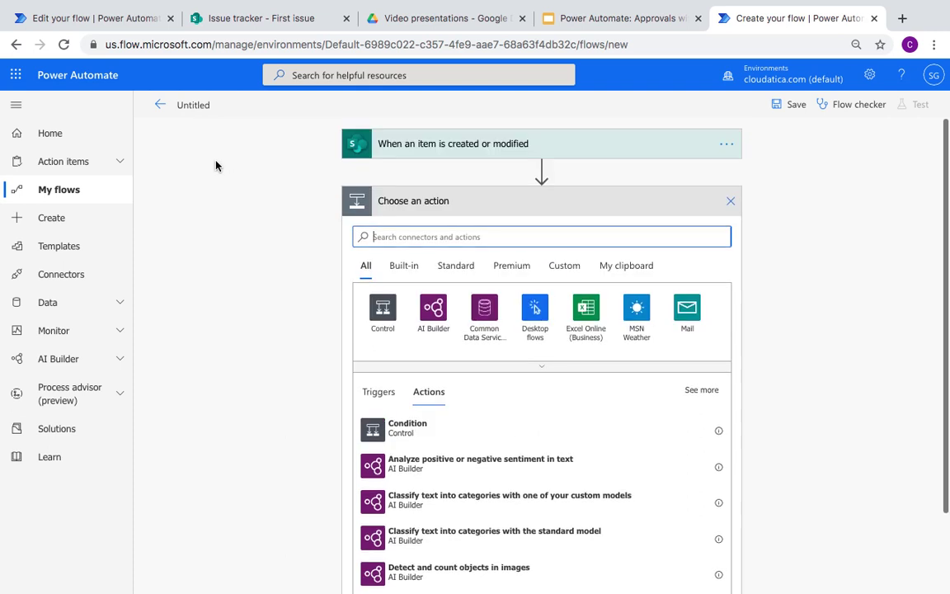
{"action": "left_click", "coordinate": [111, 23]}
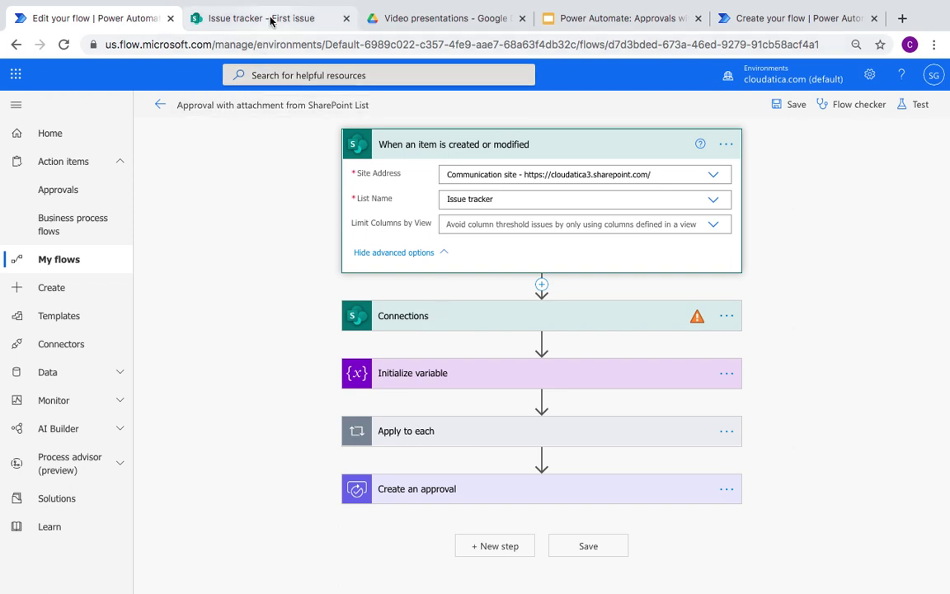
{"action": "left_click", "coordinate": [497, 324]}
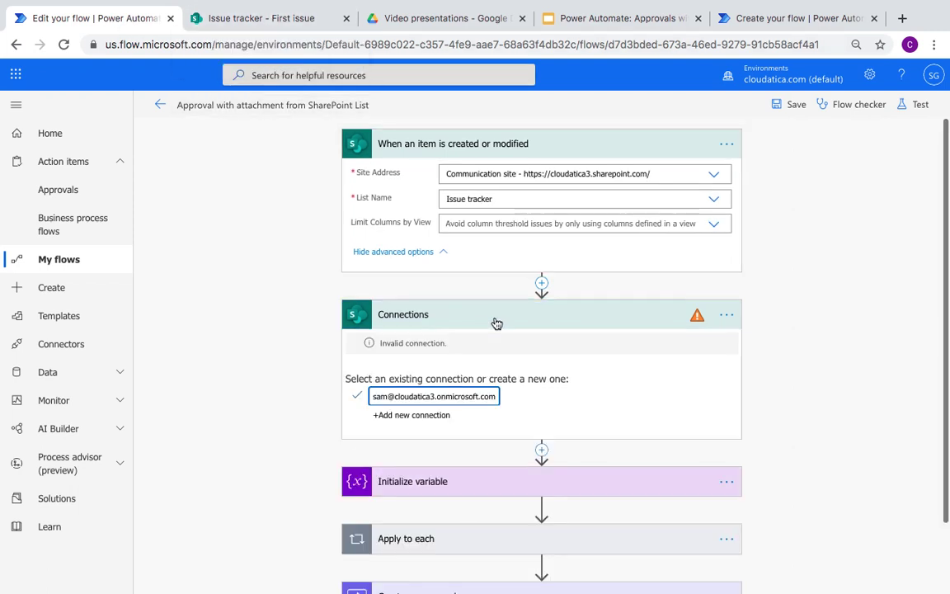
{"action": "left_click", "coordinate": [437, 398]}
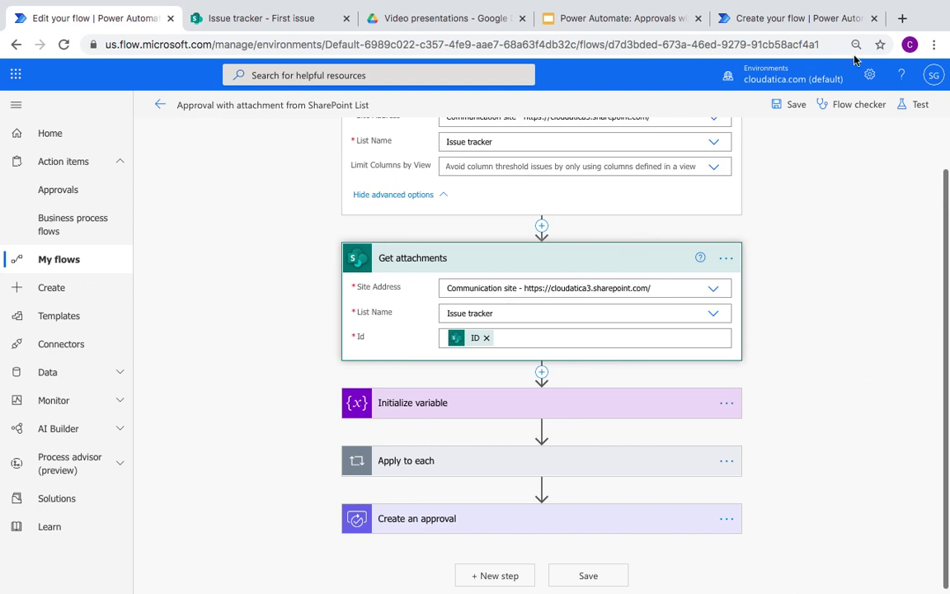
{"action": "left_click", "coordinate": [795, 22]}
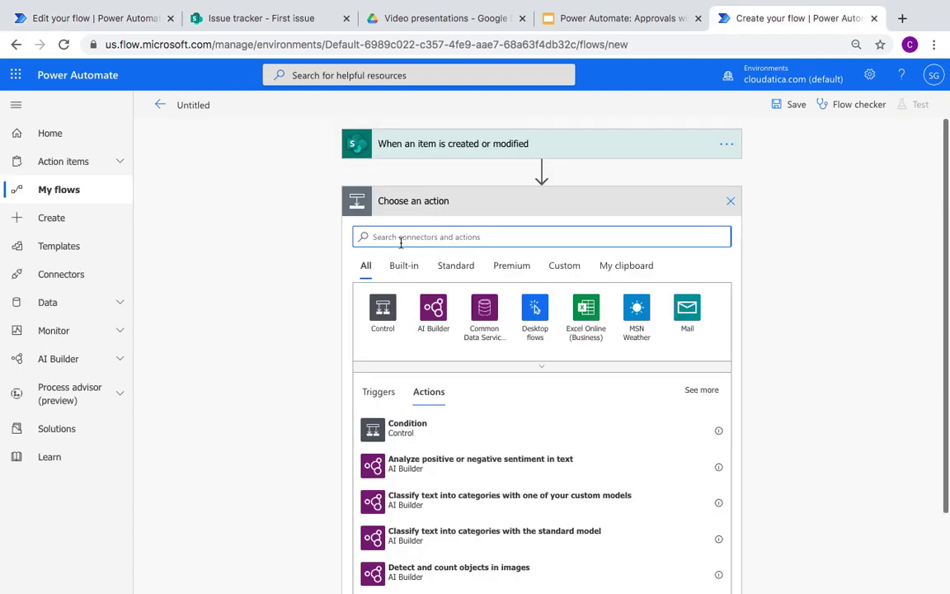
Step: Add Get attachments for Communication site's Issue tracker list, with Id set to the trigger's ID
{"action": "type", "text": "attachments"}
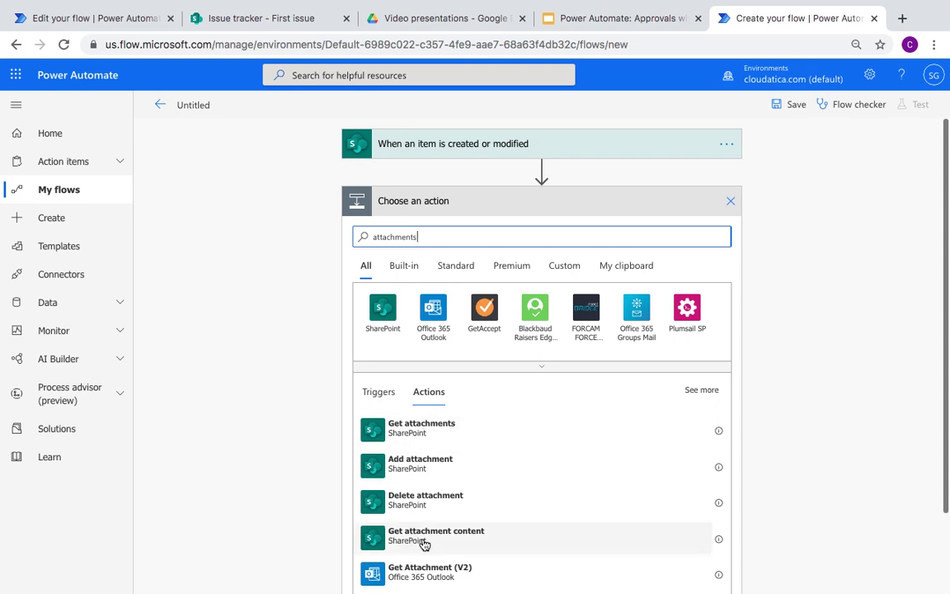
{"action": "left_click", "coordinate": [435, 433]}
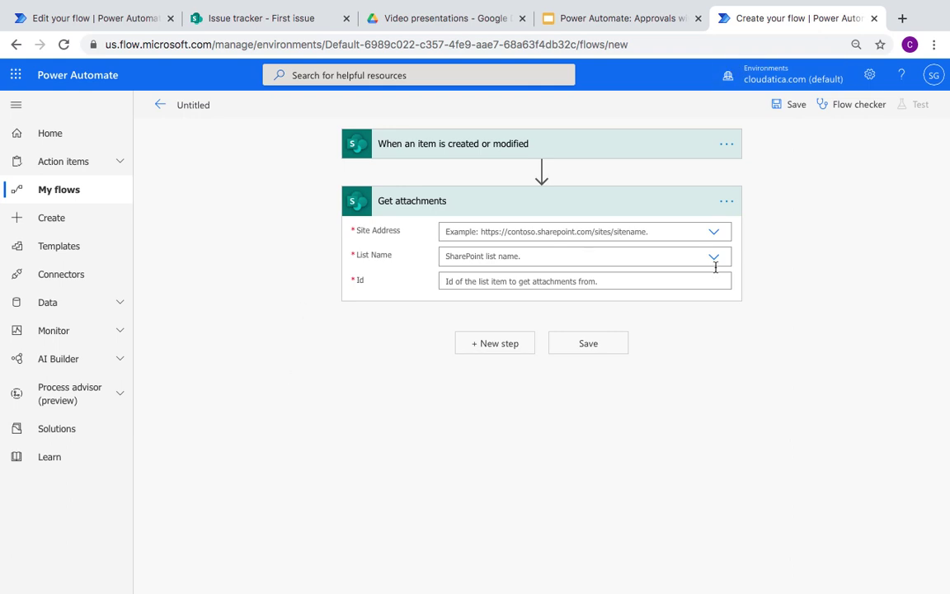
{"action": "left_click", "coordinate": [716, 233]}
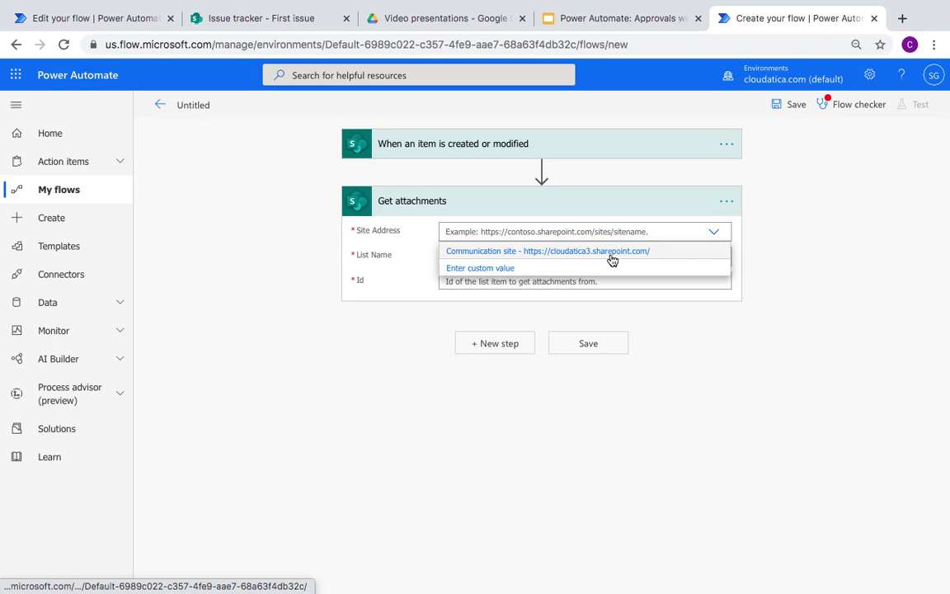
{"action": "left_click", "coordinate": [613, 252]}
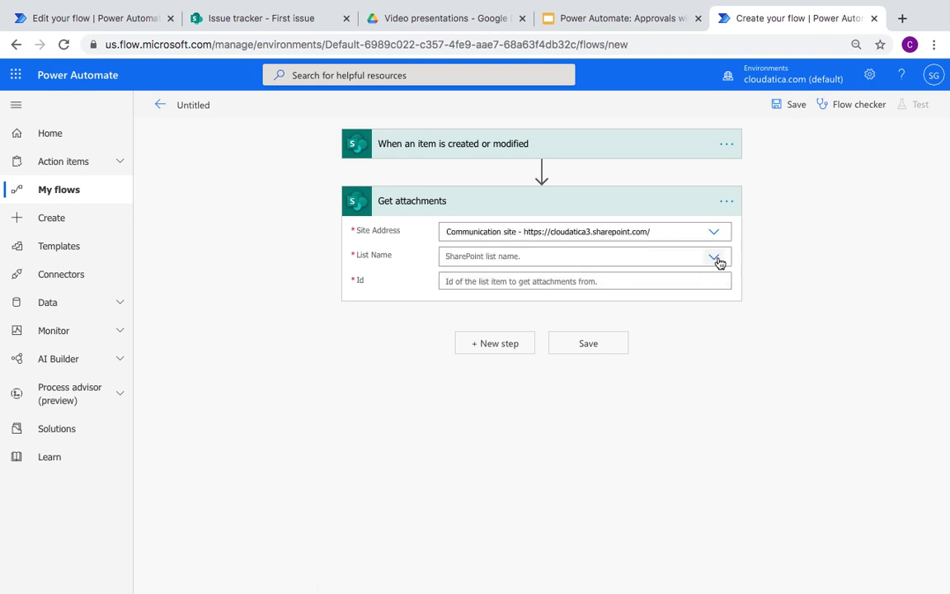
{"action": "left_click", "coordinate": [716, 259]}
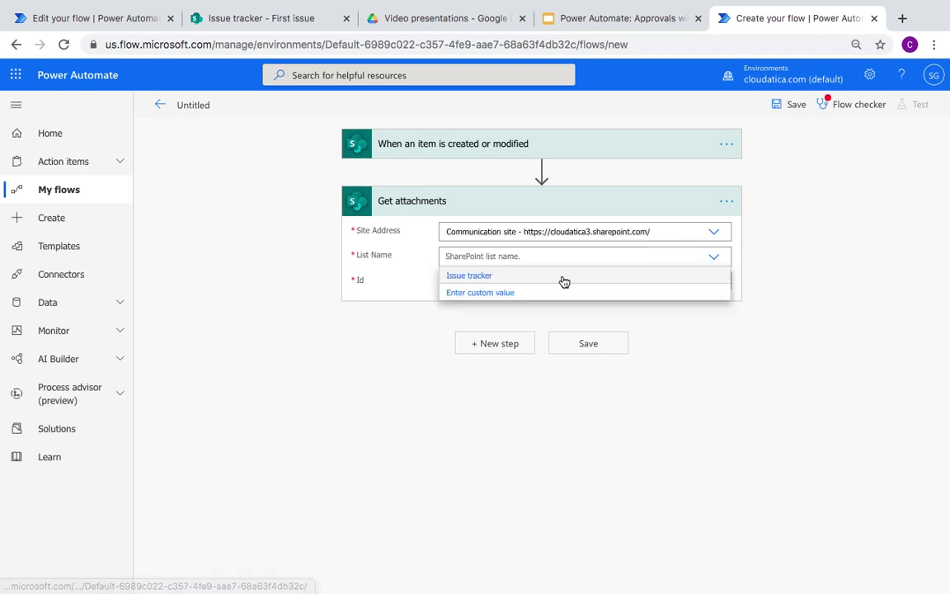
{"action": "left_click", "coordinate": [563, 276]}
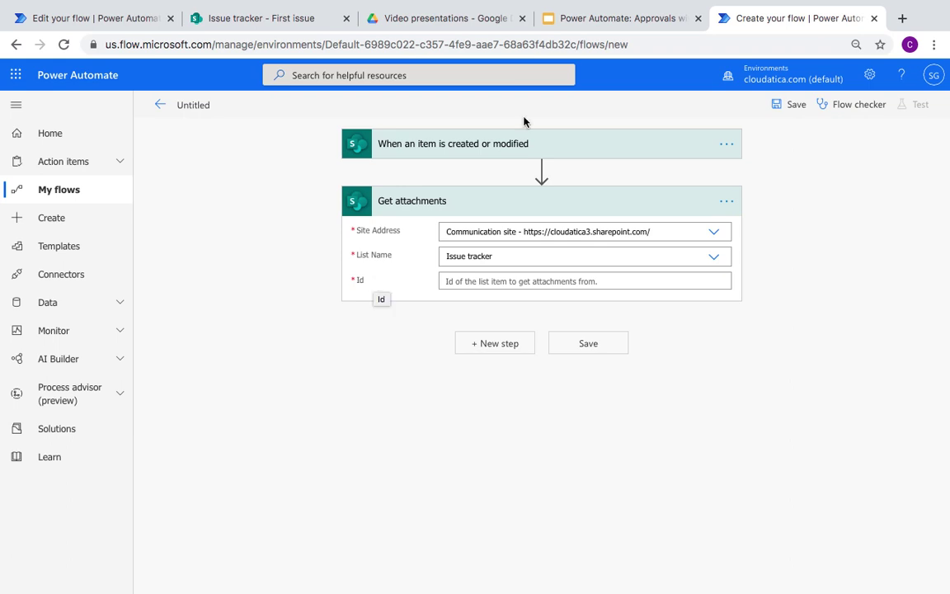
{"action": "left_click", "coordinate": [483, 281]}
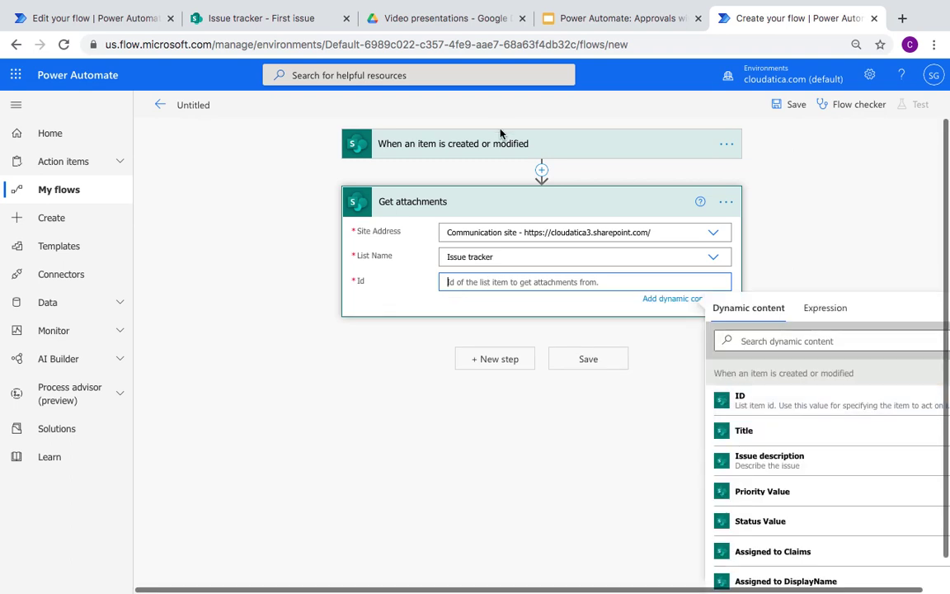
{"action": "left_click", "coordinate": [751, 404]}
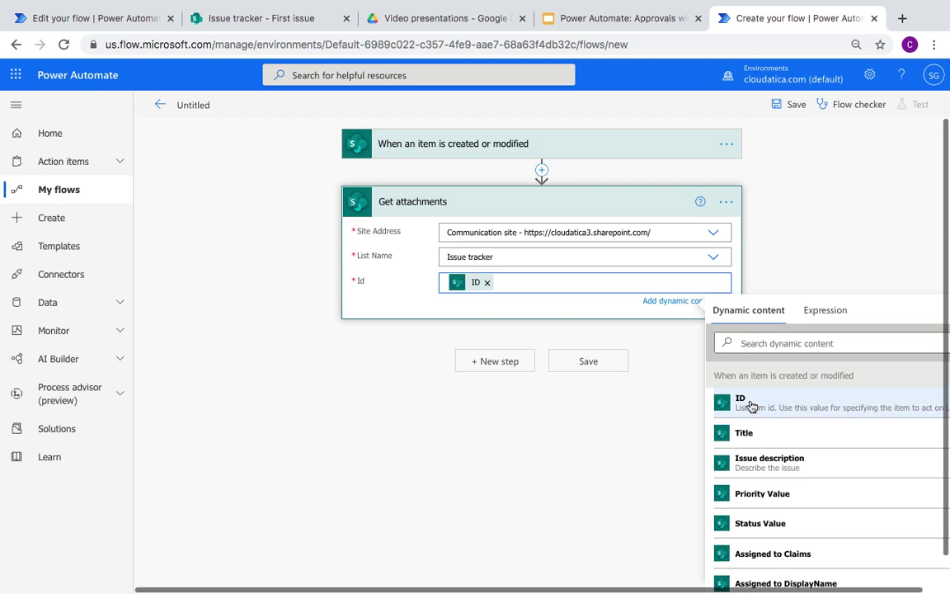
{"action": "left_click", "coordinate": [489, 363]}
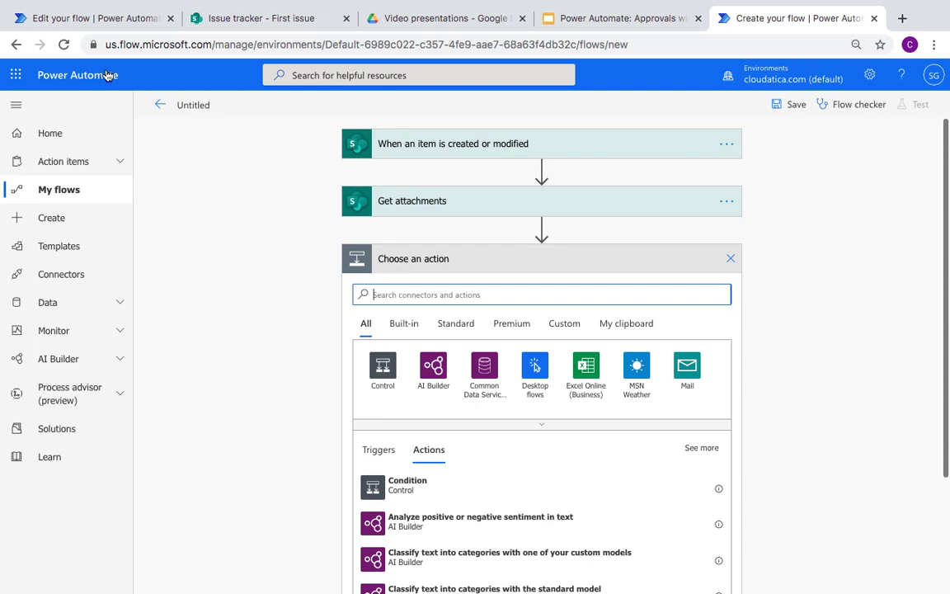
{"action": "left_click", "coordinate": [98, 17]}
{"action": "scroll", "coordinate": [235, 359], "scroll_direction": "down", "scroll_amount": 1}
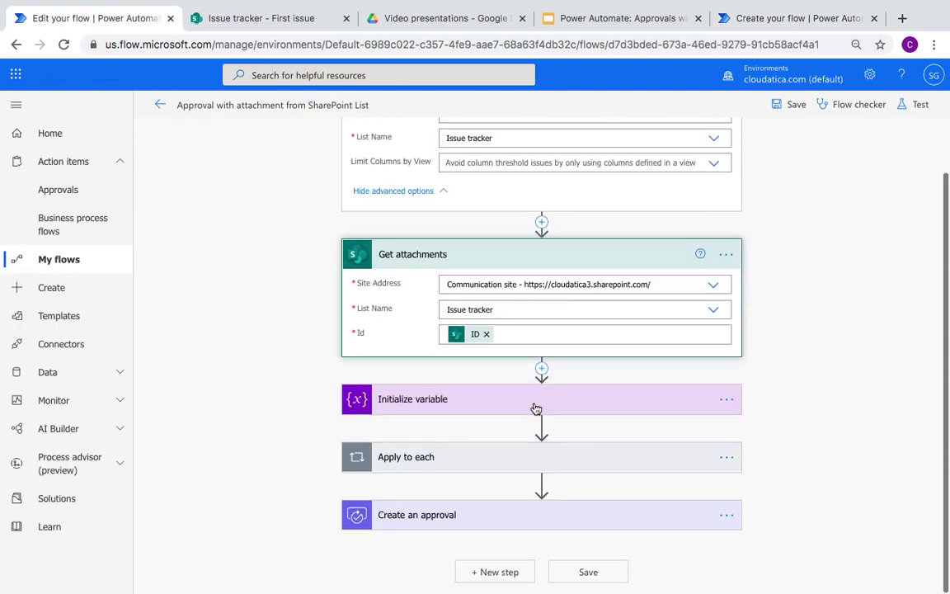
{"action": "left_click", "coordinate": [483, 403]}
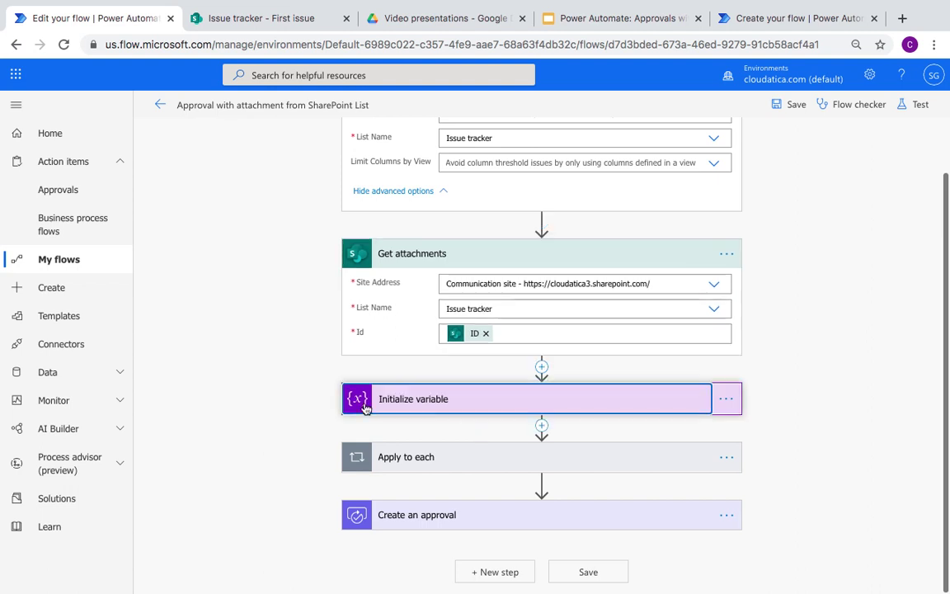
{"action": "left_click", "coordinate": [365, 406]}
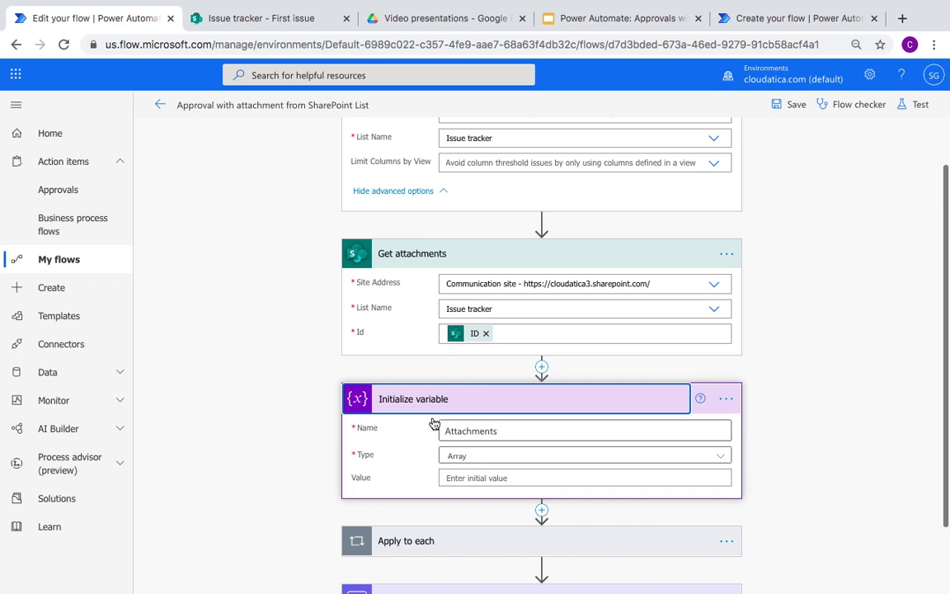
{"action": "scroll", "coordinate": [252, 431], "scroll_direction": "down", "scroll_amount": 2}
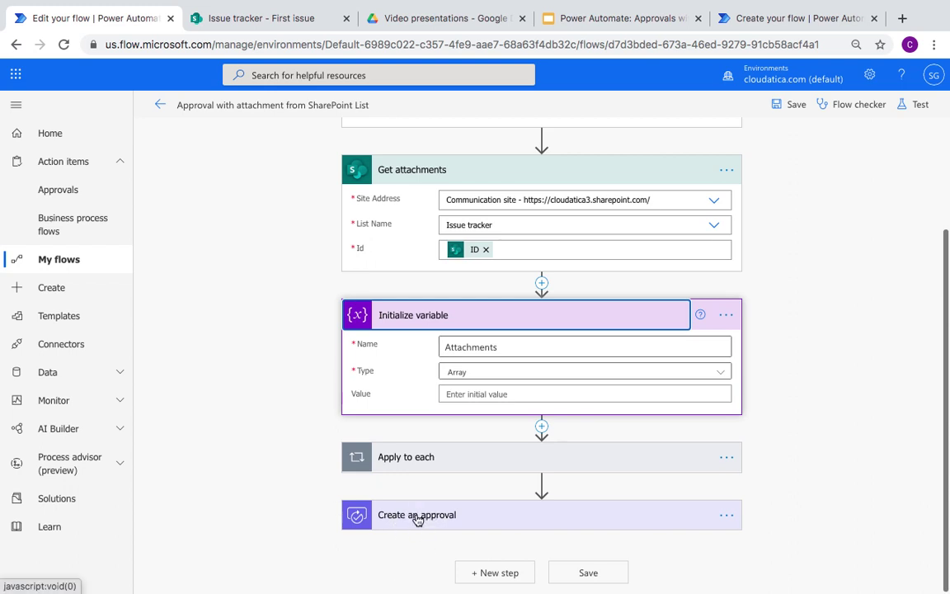
{"action": "left_click", "coordinate": [772, 18]}
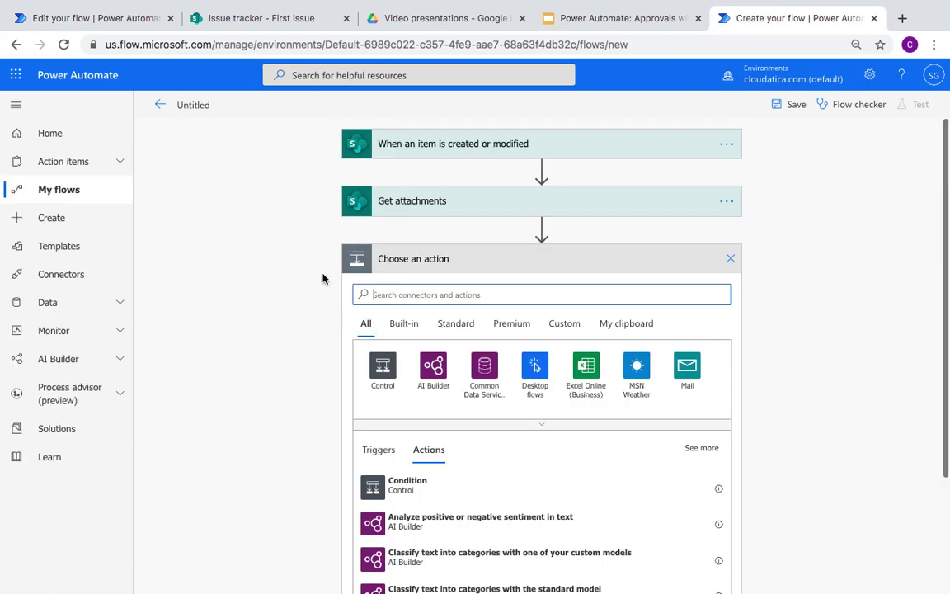
Step: Add an Initialize variable step named 'attachments' with type Array
{"action": "type", "text": "variable"}
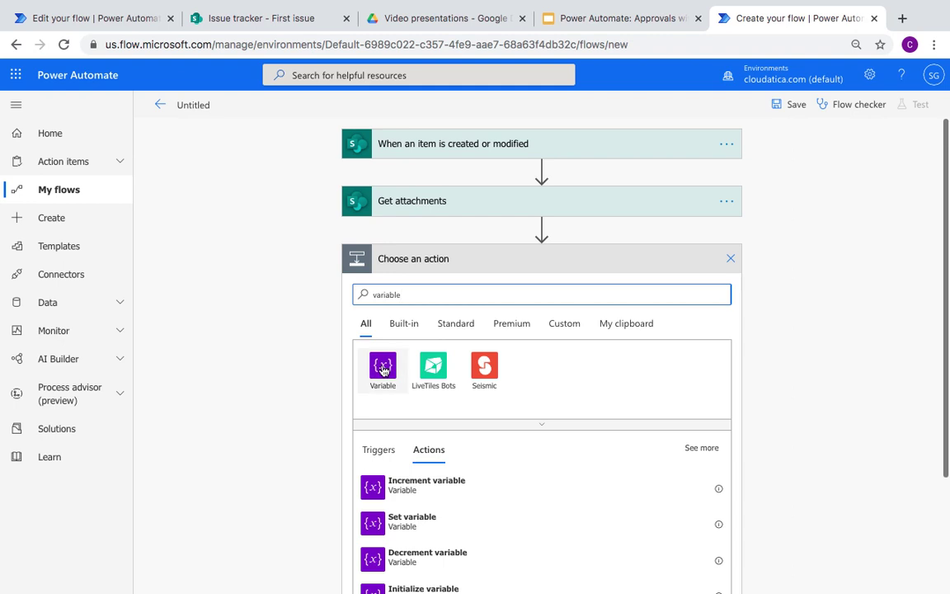
{"action": "left_click", "coordinate": [383, 368]}
{"action": "scroll", "coordinate": [246, 404], "scroll_direction": "down", "scroll_amount": 1}
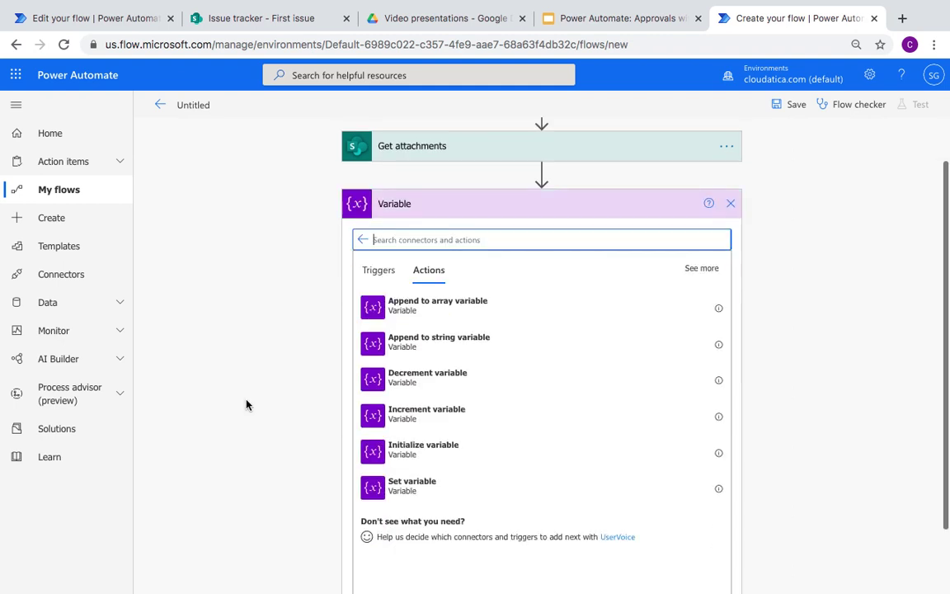
{"action": "left_click", "coordinate": [429, 448]}
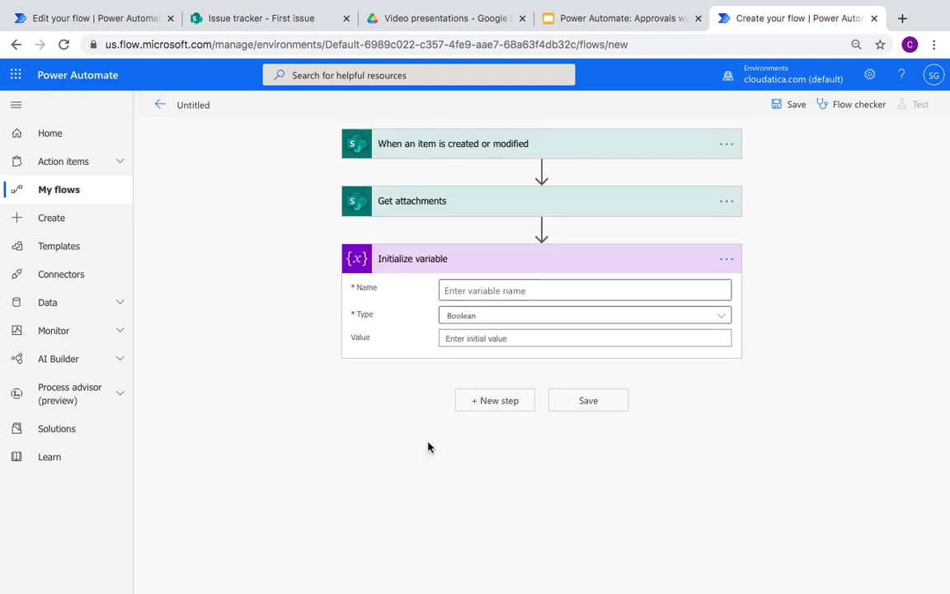
{"action": "left_click", "coordinate": [452, 291]}
{"action": "type", "text": "attachments"}
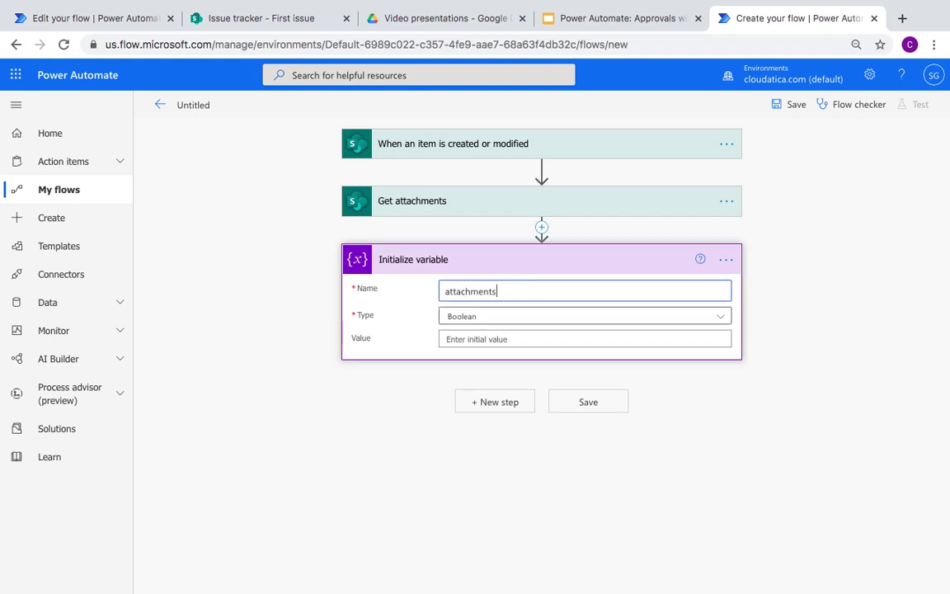
{"action": "left_click", "coordinate": [516, 318]}
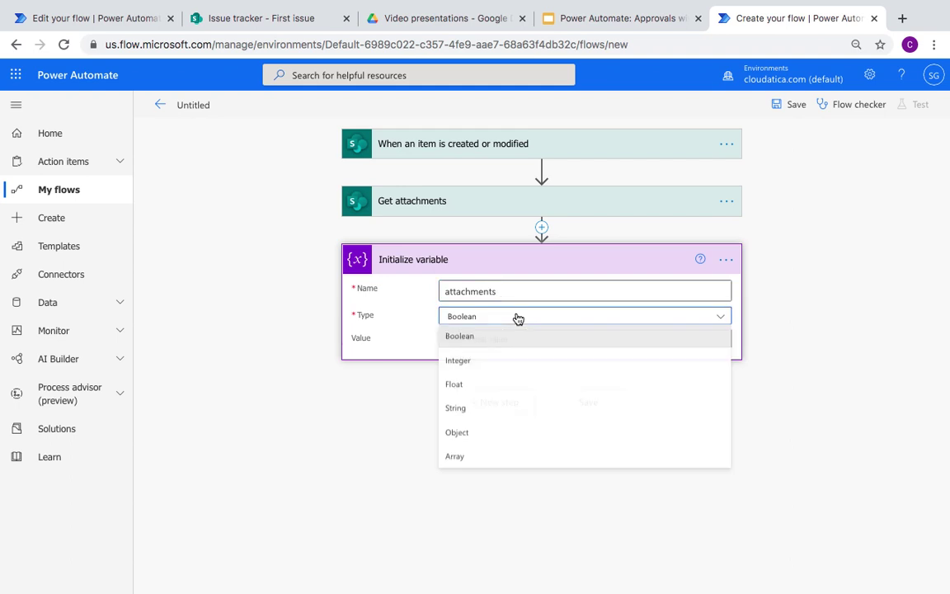
{"action": "left_click", "coordinate": [456, 457]}
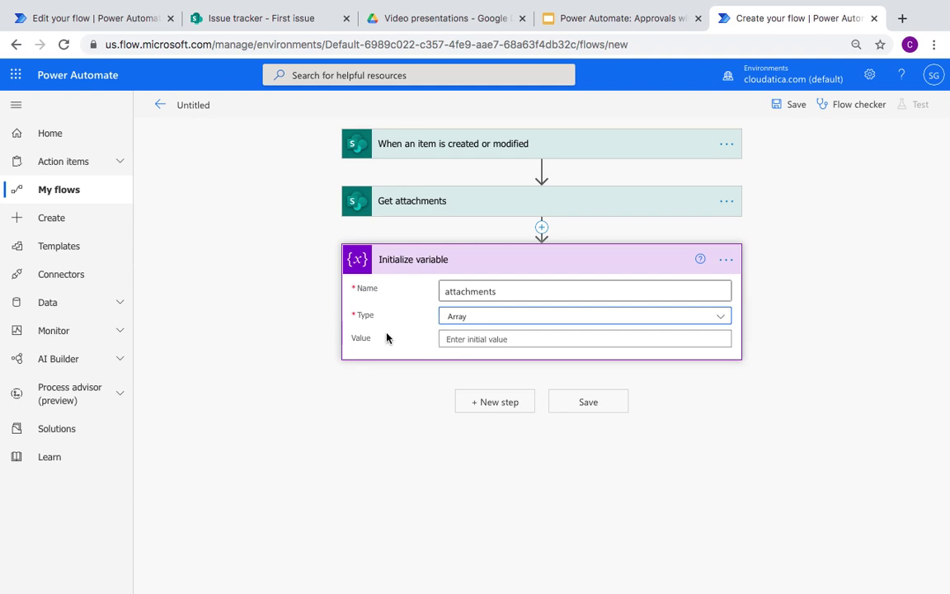
{"action": "left_click", "coordinate": [504, 403]}
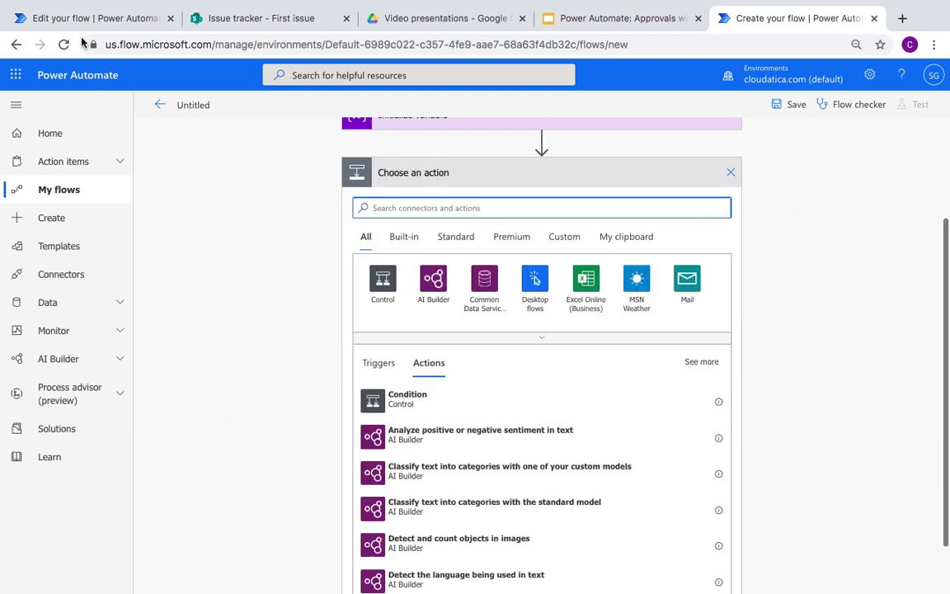
Step: In the reference flow, reconnect the Get attachment content action inside Apply to each using the existing connection
{"action": "left_click", "coordinate": [73, 13]}
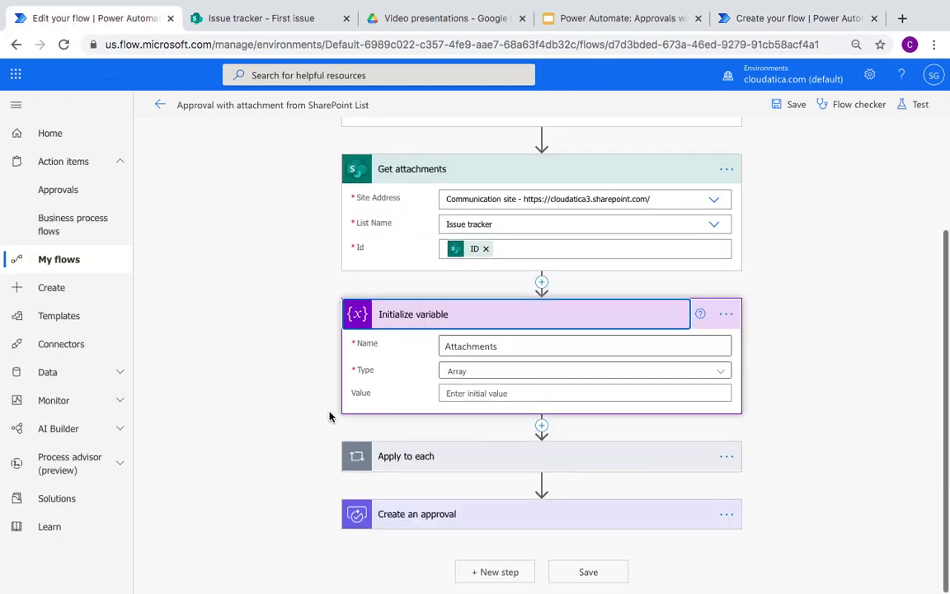
{"action": "left_click", "coordinate": [523, 465]}
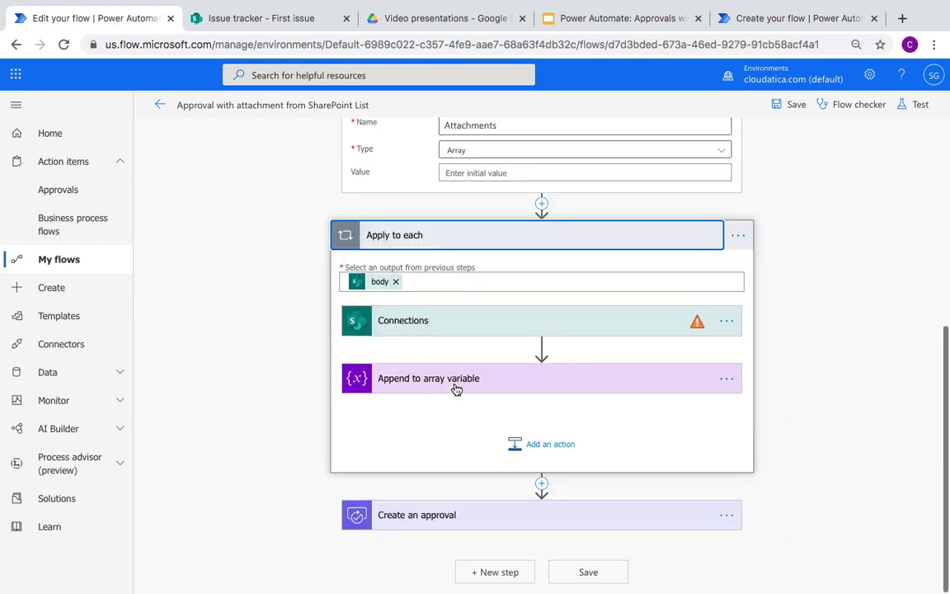
{"action": "left_click", "coordinate": [418, 323]}
{"action": "left_click", "coordinate": [422, 401]}
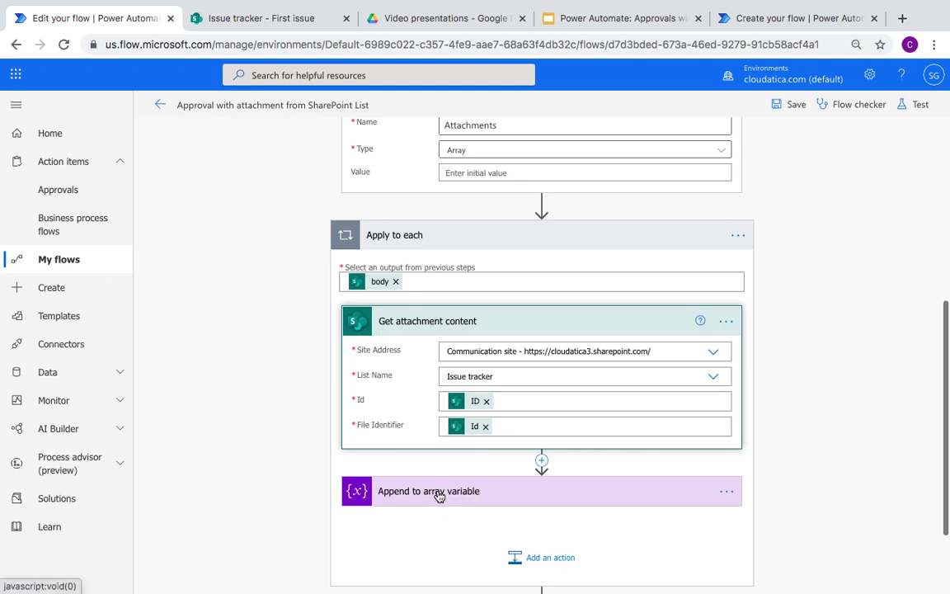
Step: Search 'attachment' and add a Get attachment content action after Initialize variable
{"action": "left_click", "coordinate": [769, 18]}
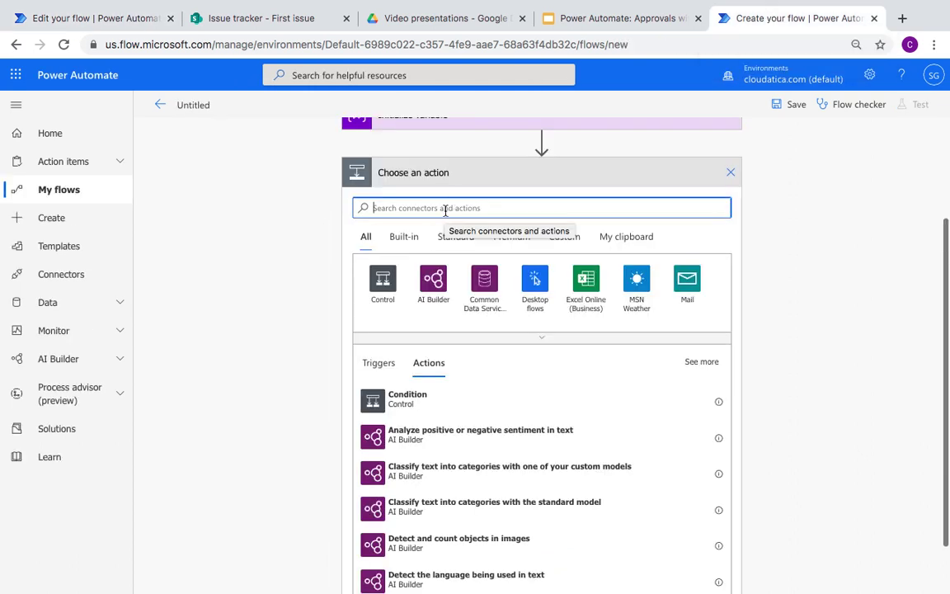
{"action": "type", "text": "attachment"}
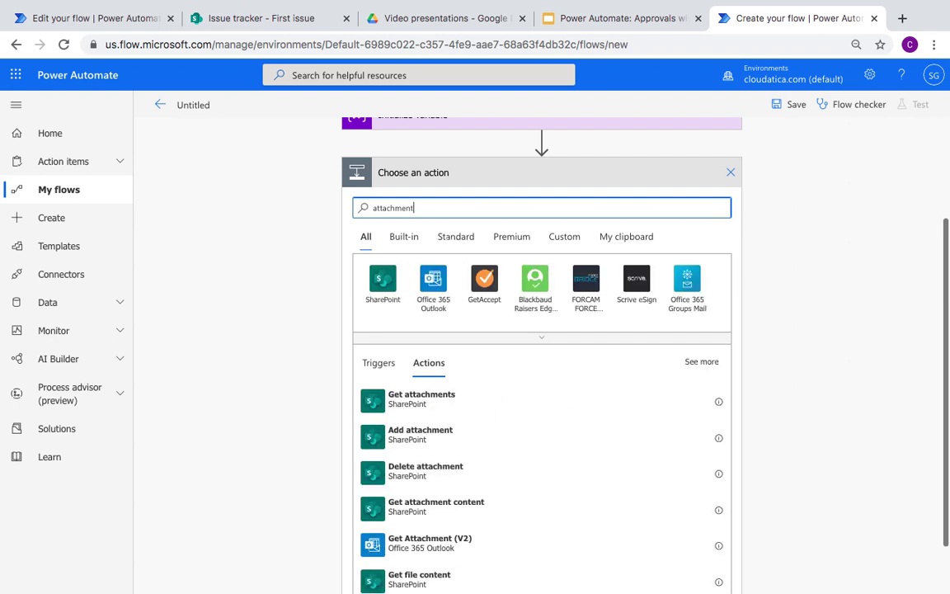
{"action": "left_click", "coordinate": [434, 507]}
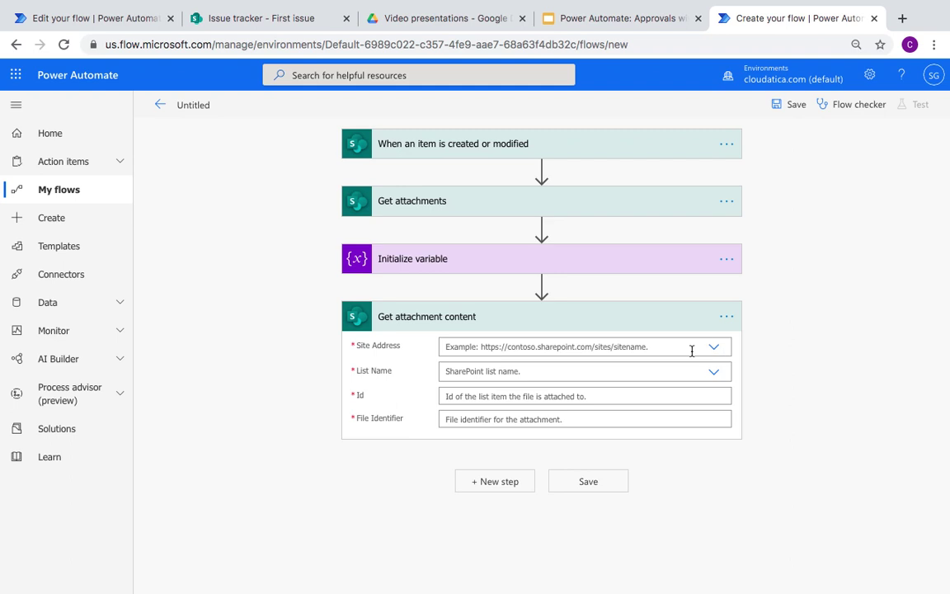
Step: Set Get attachment content's Site Address to Communication site and List Name to Issue tracker
{"action": "left_click", "coordinate": [716, 350]}
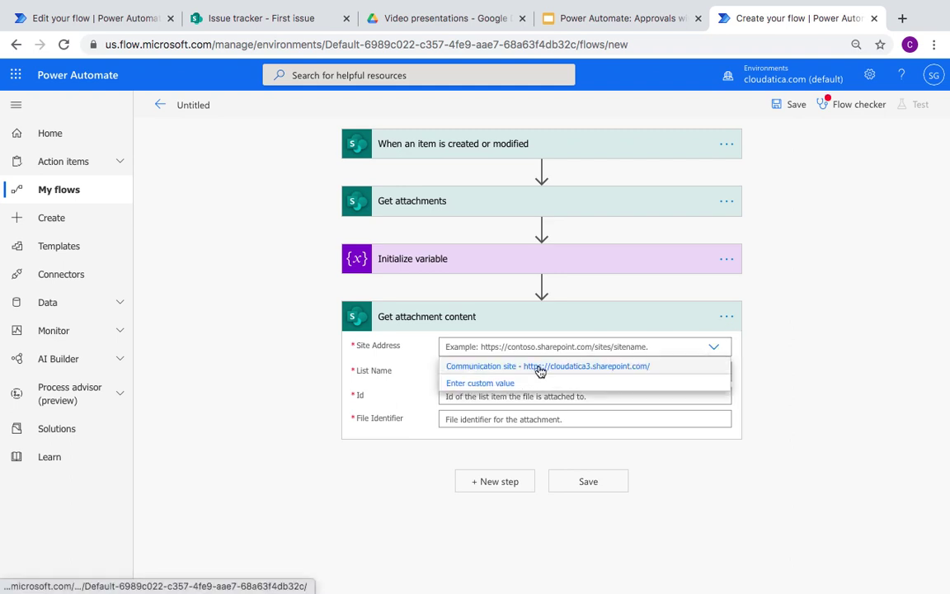
{"action": "left_click", "coordinate": [541, 370]}
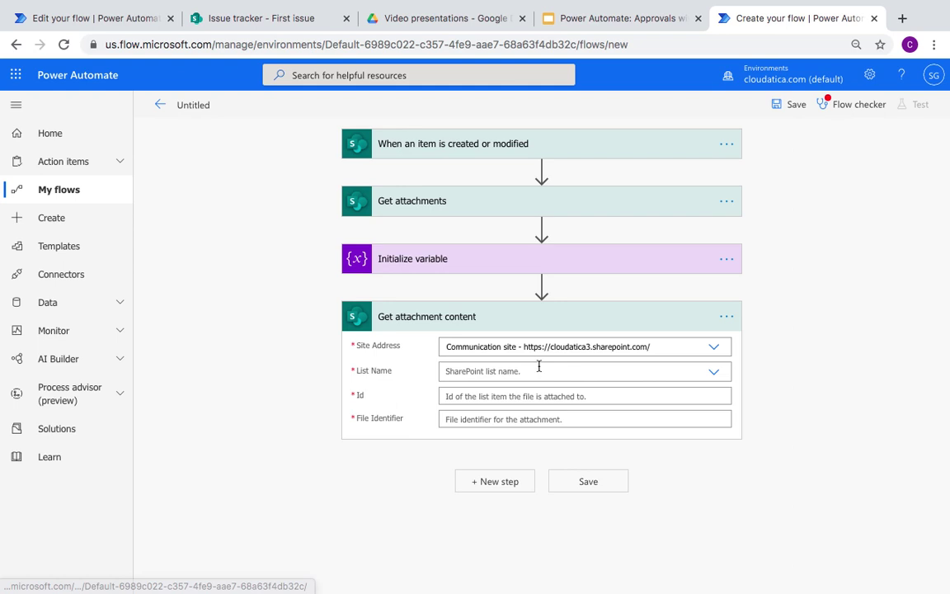
{"action": "left_click", "coordinate": [712, 373]}
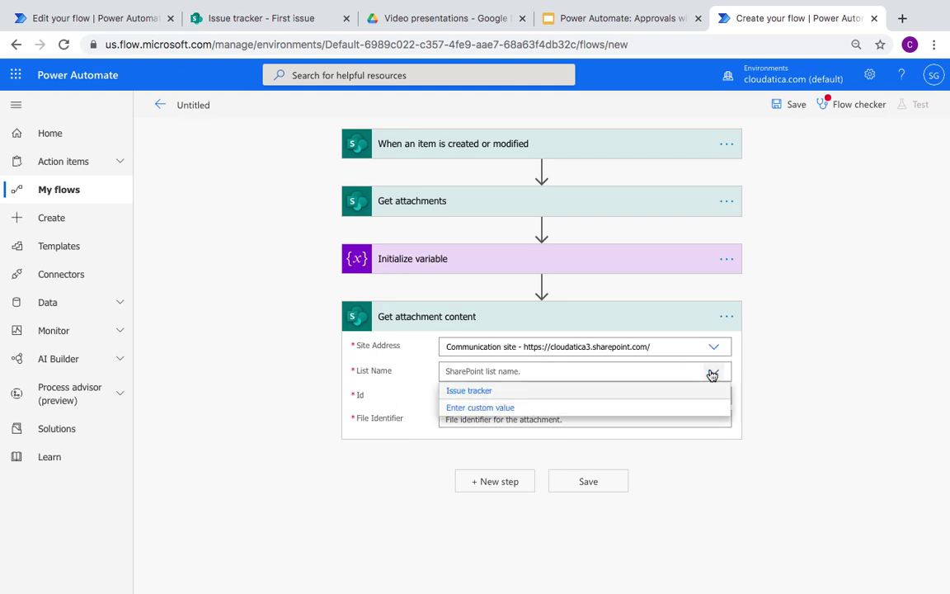
{"action": "left_click", "coordinate": [575, 391]}
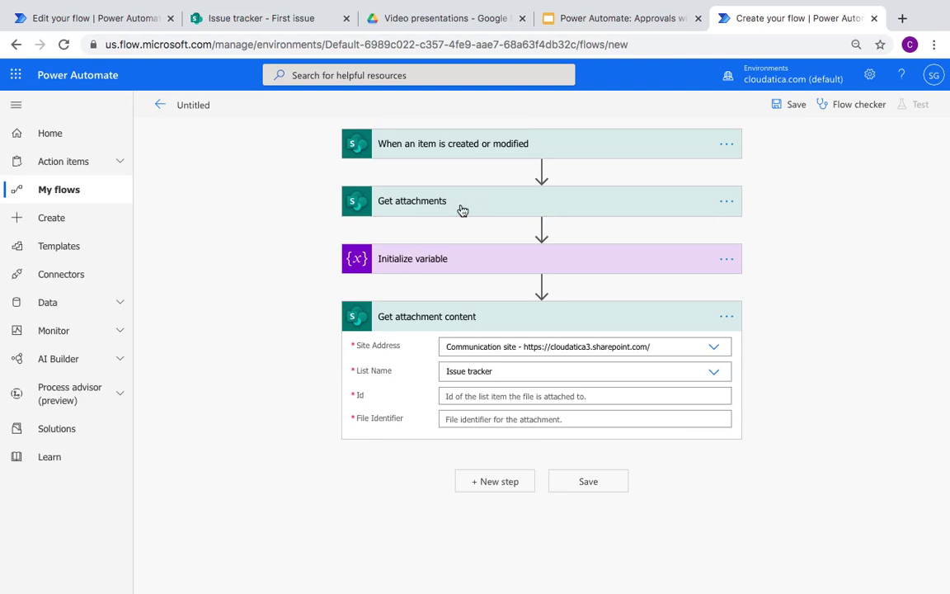
{"action": "left_click", "coordinate": [522, 396]}
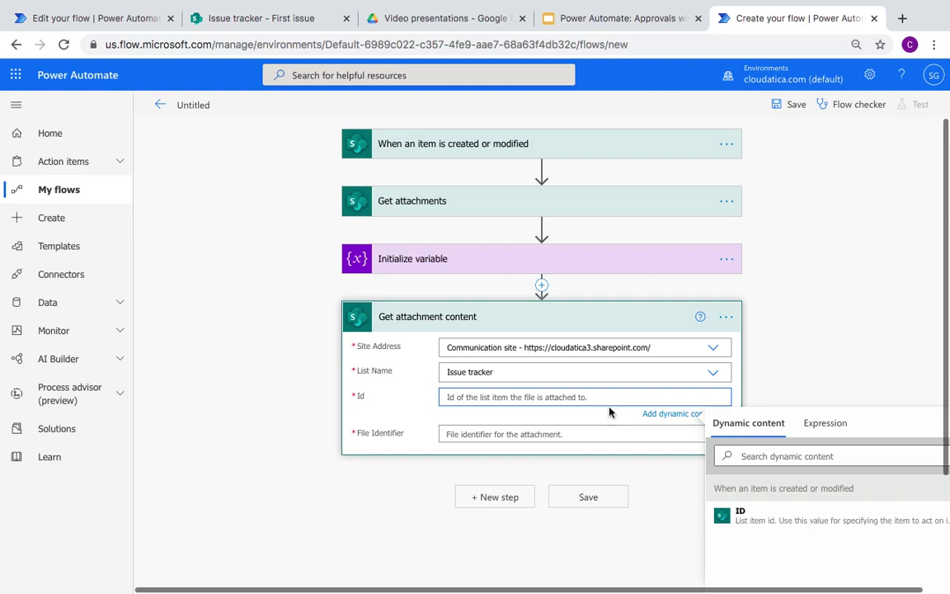
Step: Set Id to the trigger's ID and File Identifier to Get attachments' Id, creating an Apply to each loop
{"action": "scroll", "coordinate": [579, 393], "scroll_direction": "down", "scroll_amount": 2}
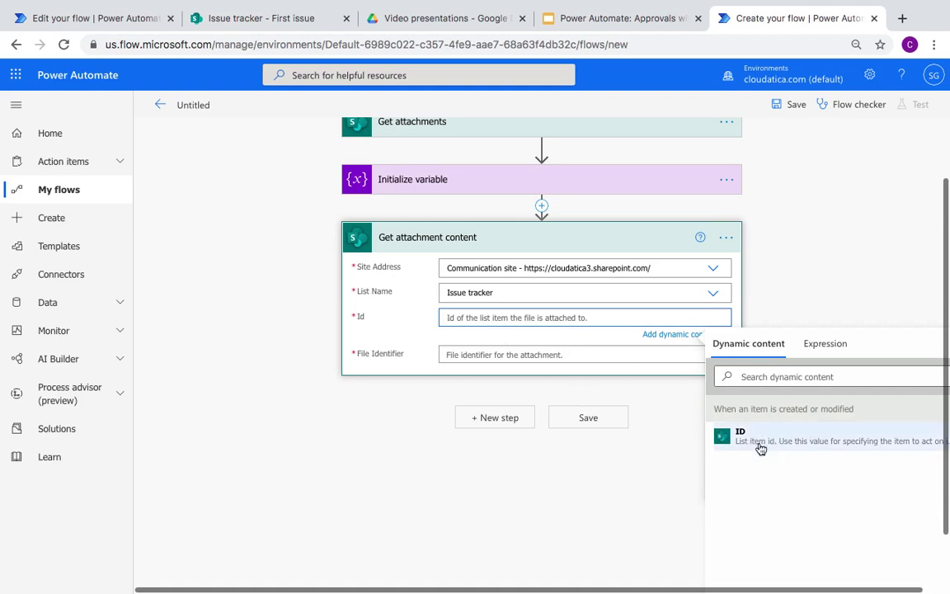
{"action": "left_click", "coordinate": [761, 449]}
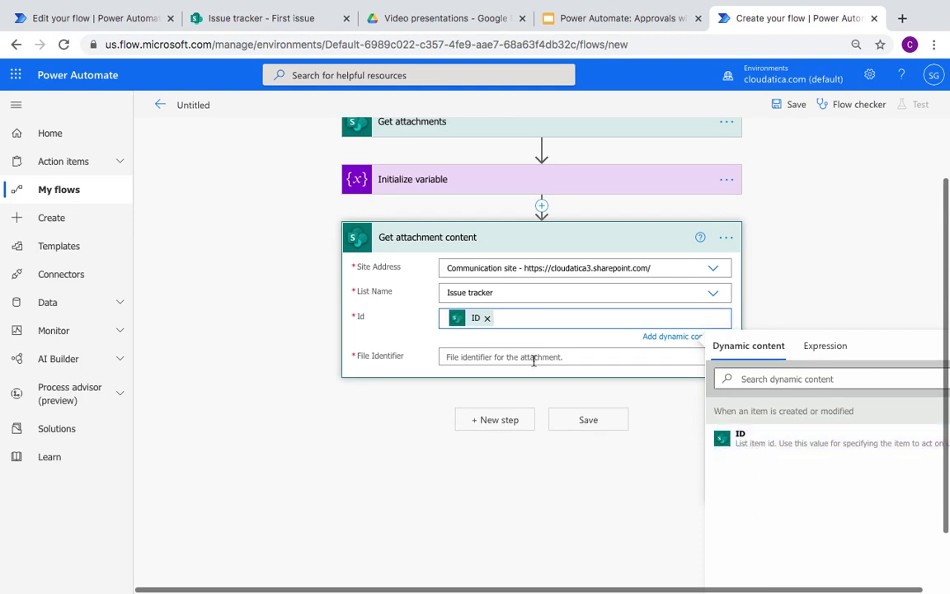
{"action": "left_click", "coordinate": [508, 357]}
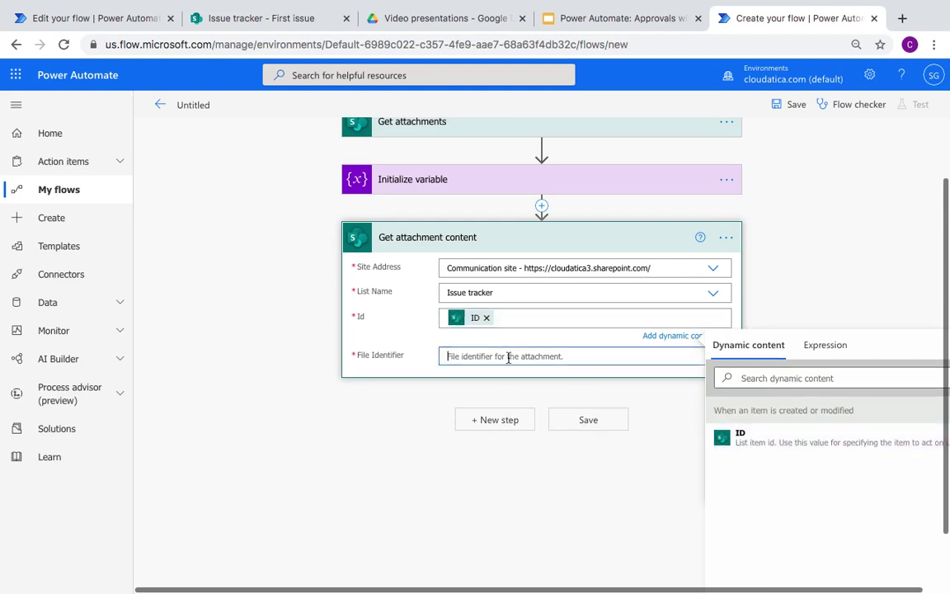
{"action": "scroll", "coordinate": [791, 495], "scroll_direction": "down", "scroll_amount": 2}
{"action": "scroll", "coordinate": [791, 495], "scroll_direction": "up", "scroll_amount": 2}
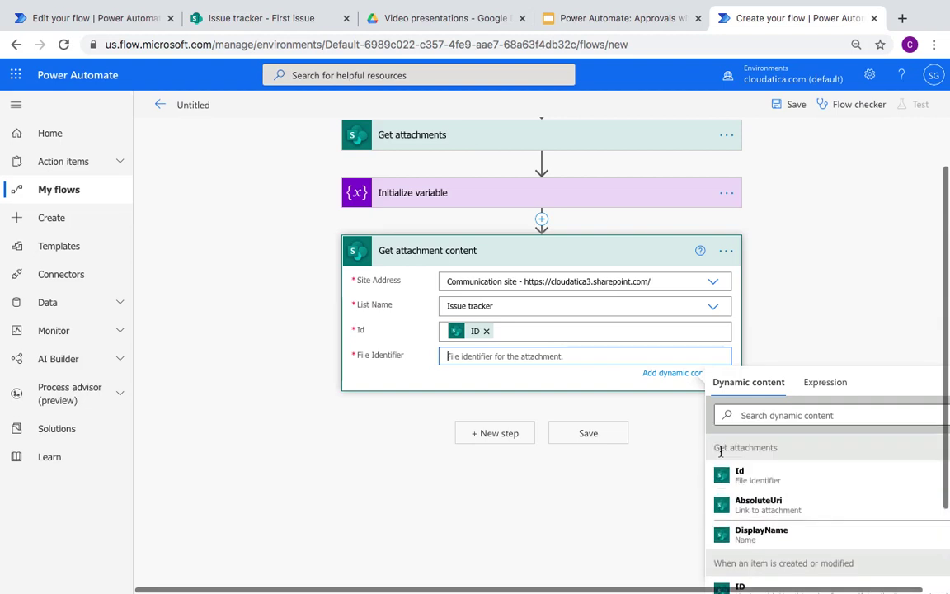
{"action": "scroll", "coordinate": [818, 267], "scroll_direction": "down", "scroll_amount": 1}
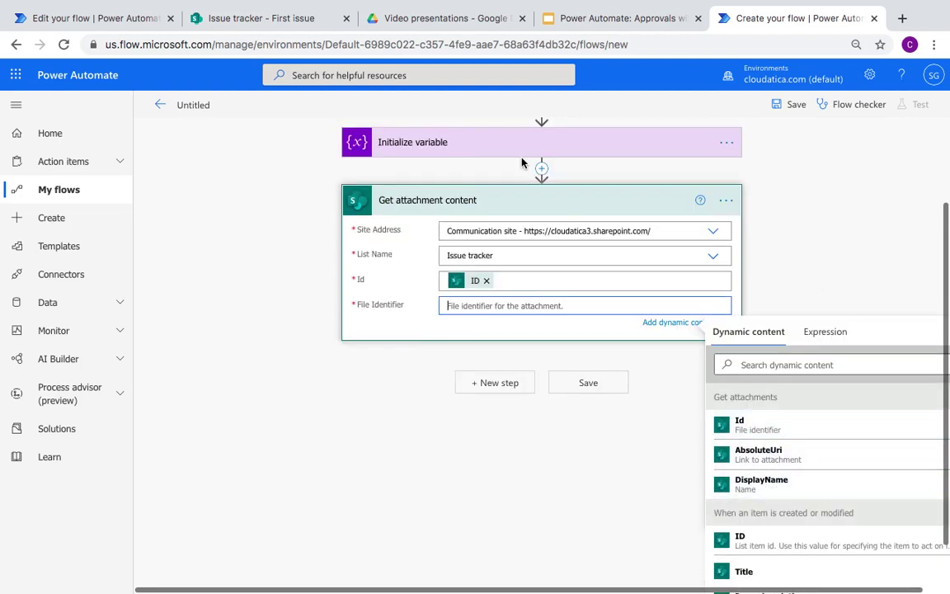
{"action": "scroll", "coordinate": [521, 162], "scroll_direction": "up", "scroll_amount": 2}
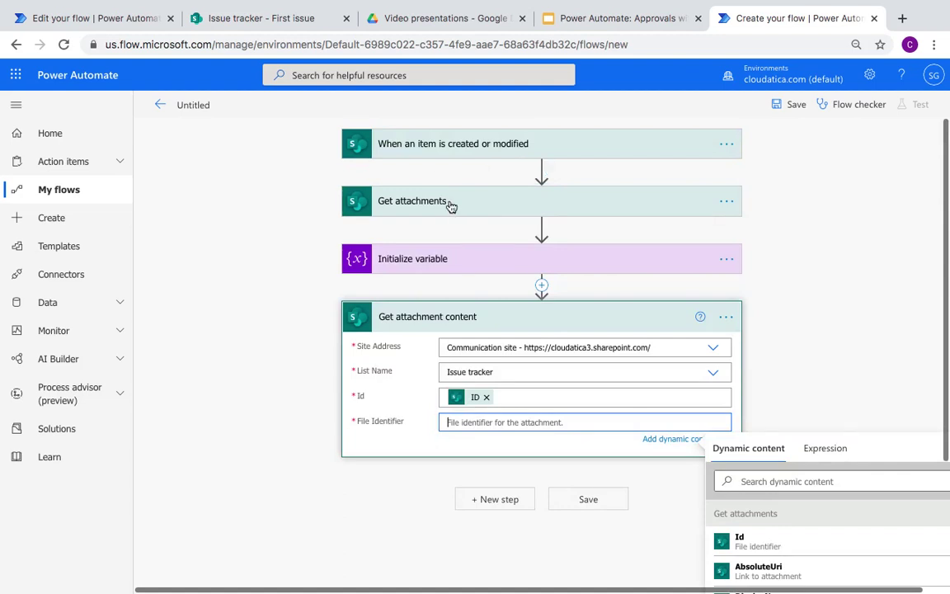
{"action": "scroll", "coordinate": [450, 206], "scroll_direction": "down", "scroll_amount": 1}
{"action": "scroll", "coordinate": [452, 204], "scroll_direction": "down", "scroll_amount": 2}
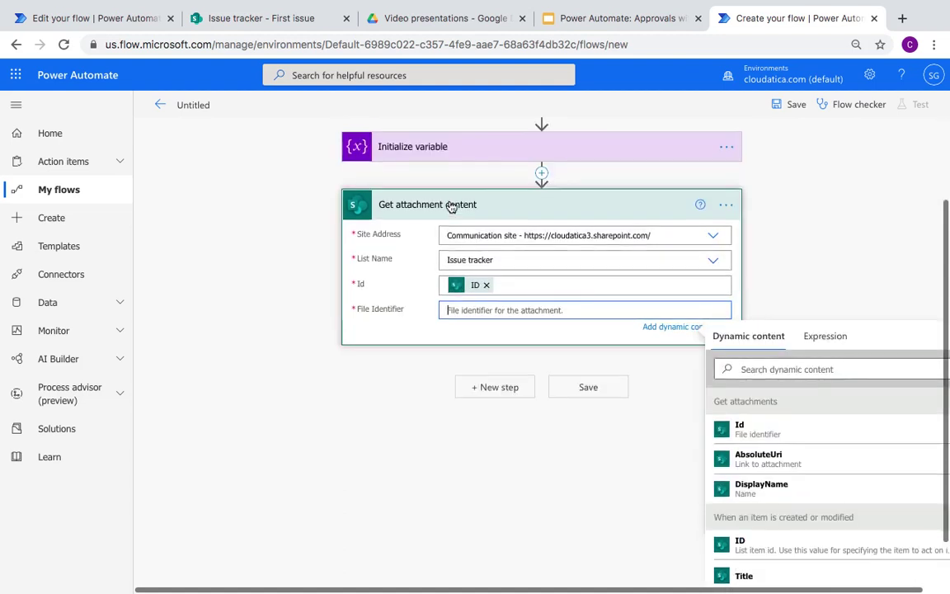
{"action": "left_click", "coordinate": [765, 438]}
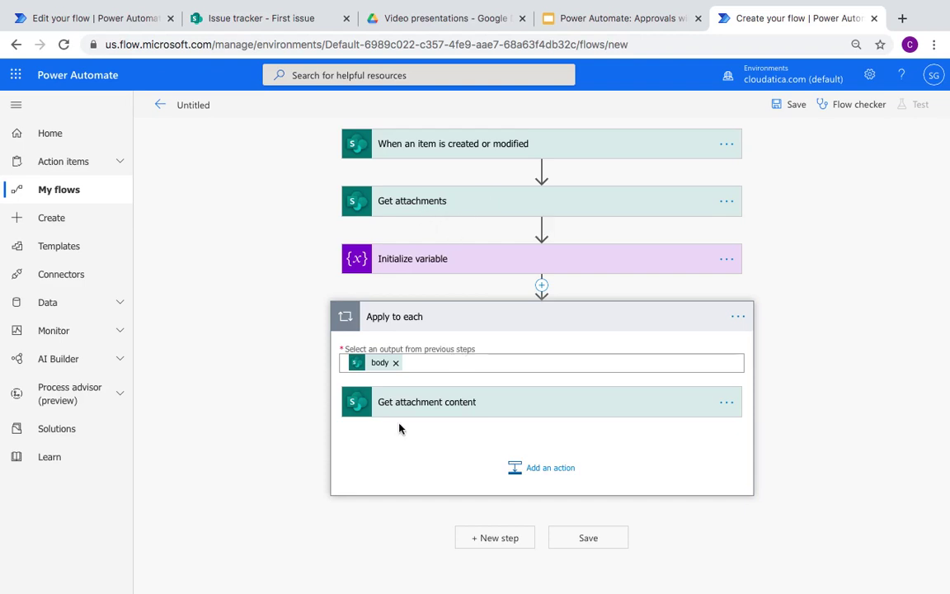
Step: Check the list item's attached files in SharePoint and confirm the attachments variable's name and type
{"action": "left_click", "coordinate": [289, 19]}
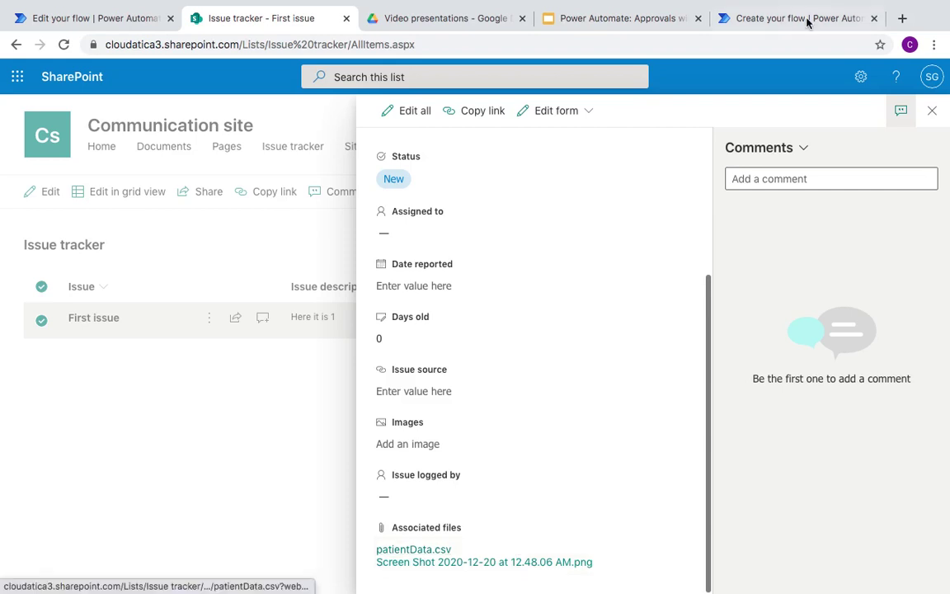
{"action": "left_click", "coordinate": [779, 13]}
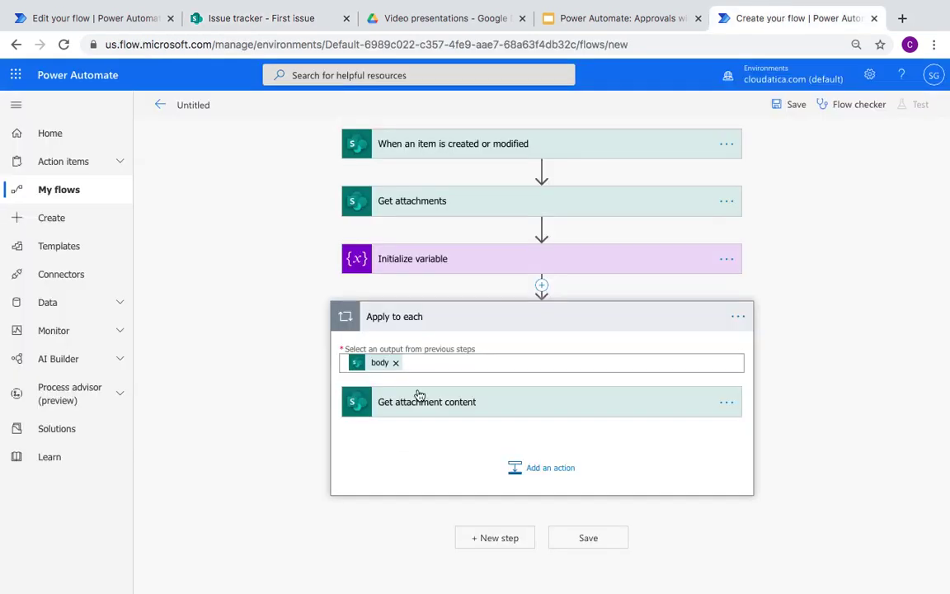
{"action": "left_click", "coordinate": [553, 470]}
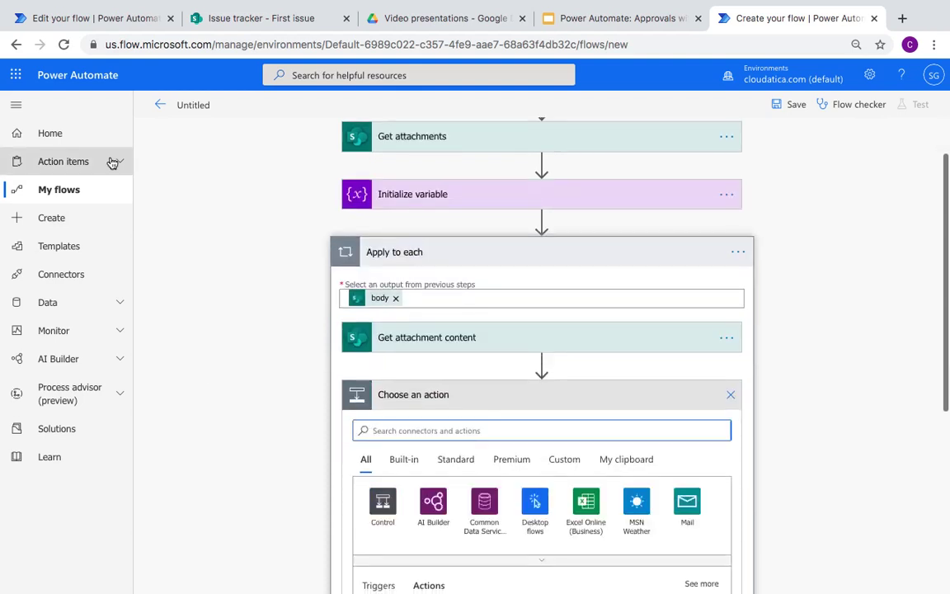
{"action": "left_click", "coordinate": [452, 200]}
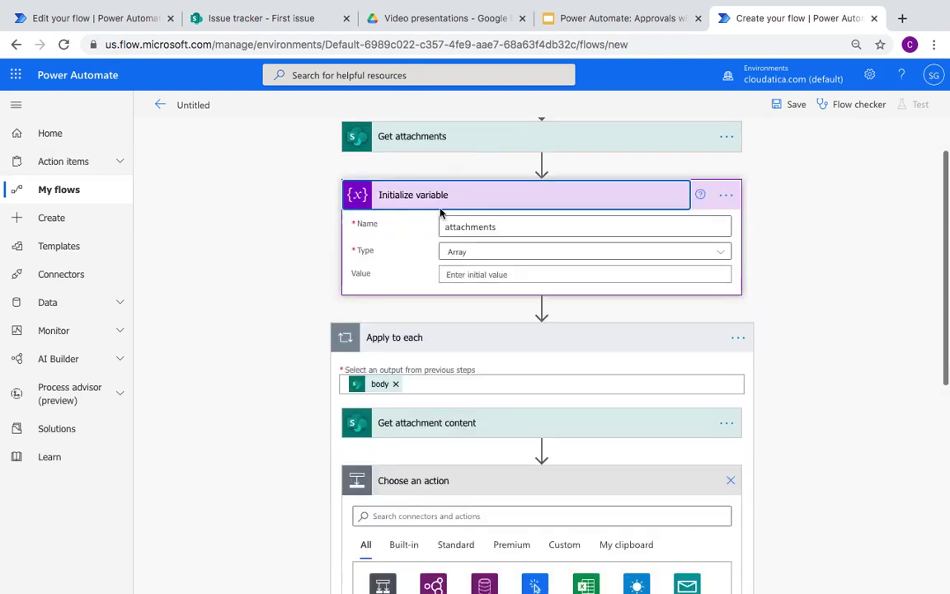
{"action": "left_click", "coordinate": [509, 197]}
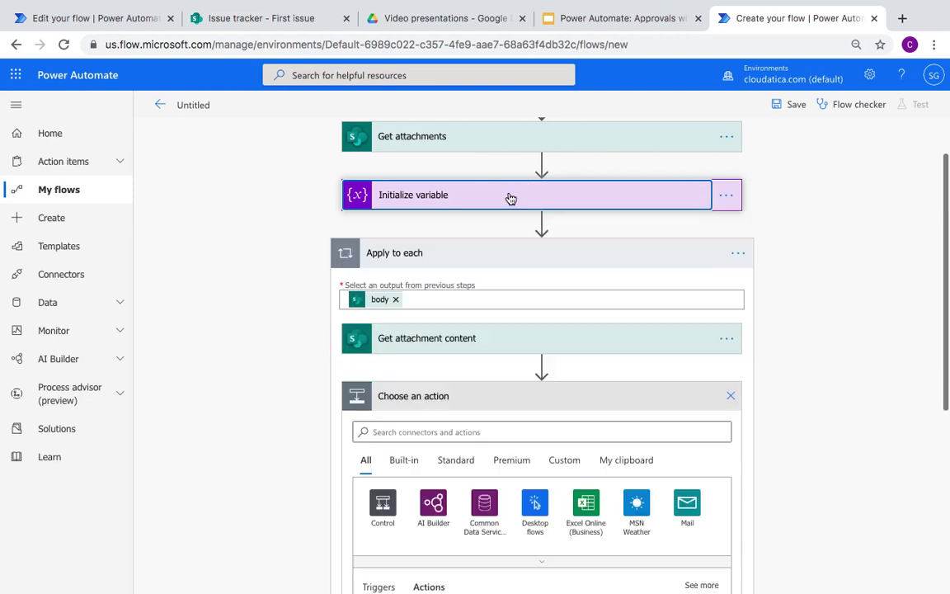
{"action": "scroll", "coordinate": [240, 320], "scroll_direction": "down", "scroll_amount": 2}
Step: Add an Append to array variable step in the loop targeting the attachments variable
{"action": "left_click", "coordinate": [432, 368]}
{"action": "type", "text": "va"}
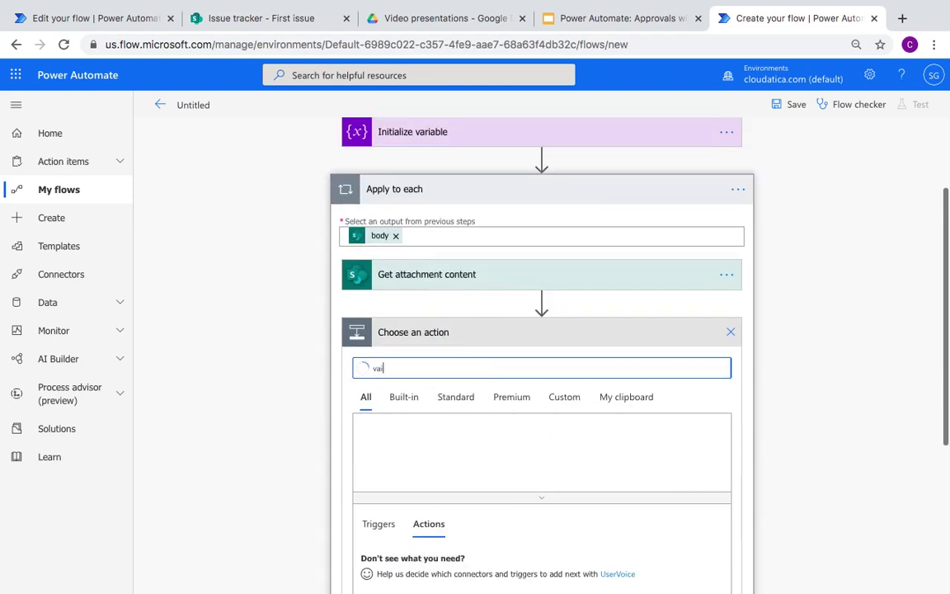
{"action": "type", "text": "riable"}
{"action": "left_click", "coordinate": [385, 444]}
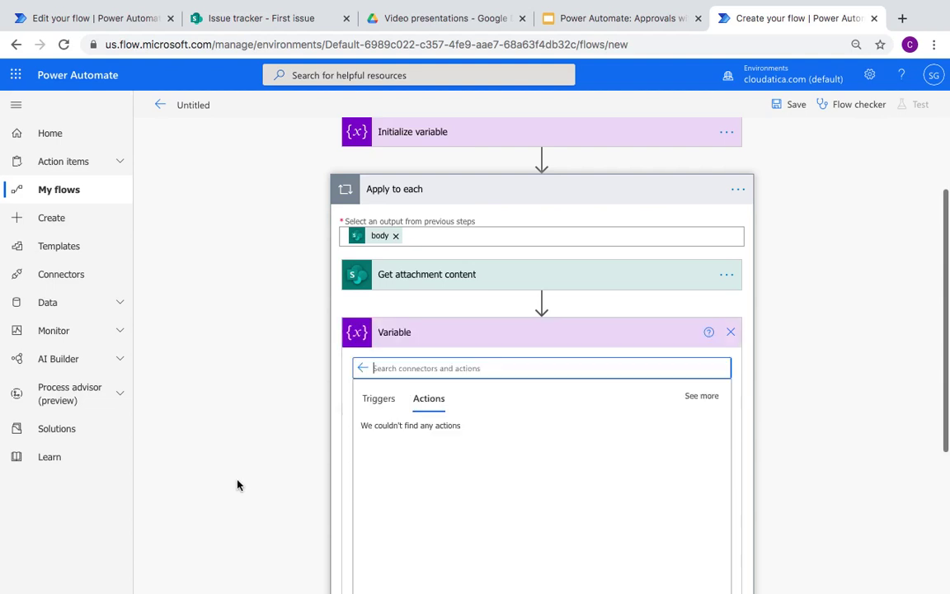
{"action": "scroll", "coordinate": [238, 485], "scroll_direction": "down", "scroll_amount": 2}
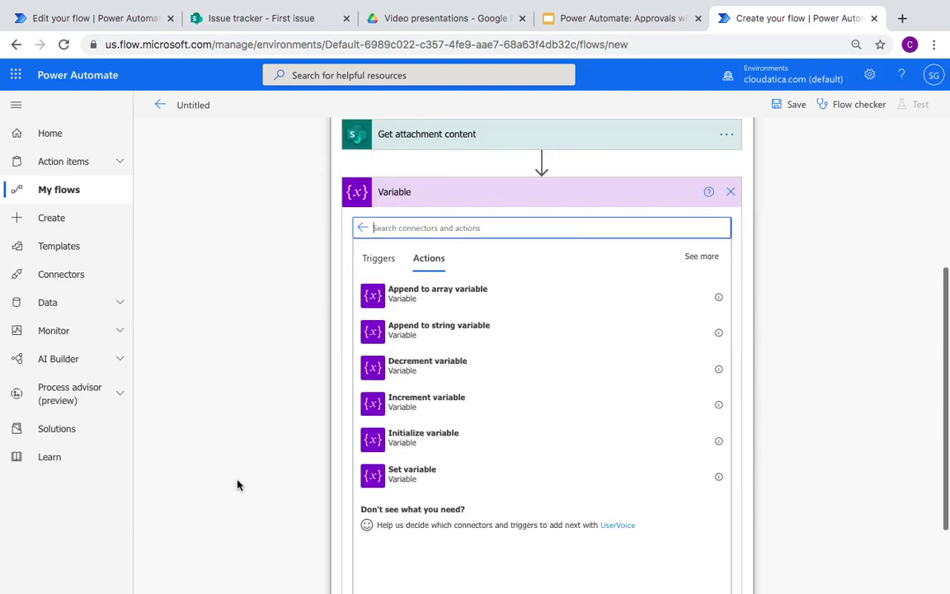
{"action": "left_click", "coordinate": [439, 300]}
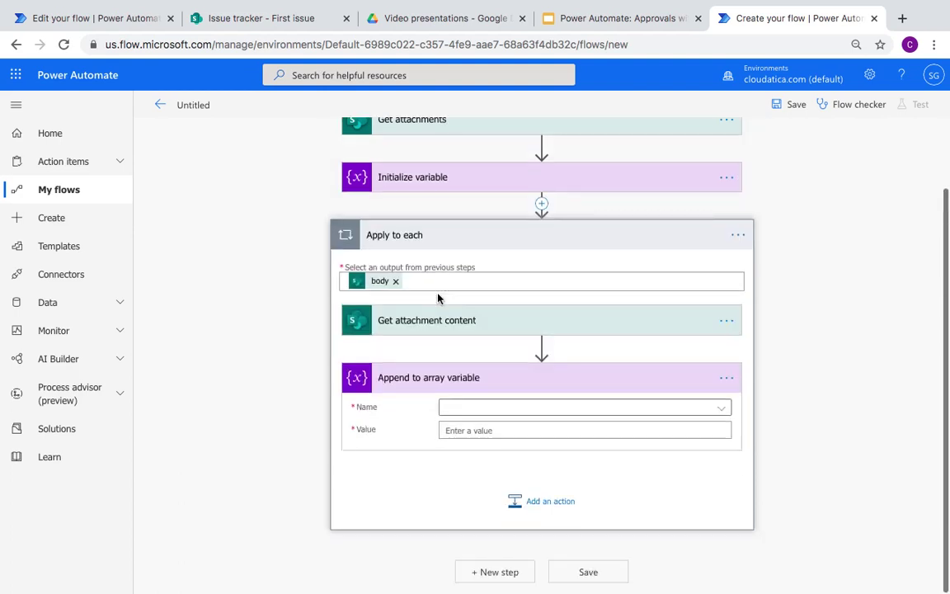
{"action": "left_click", "coordinate": [467, 409]}
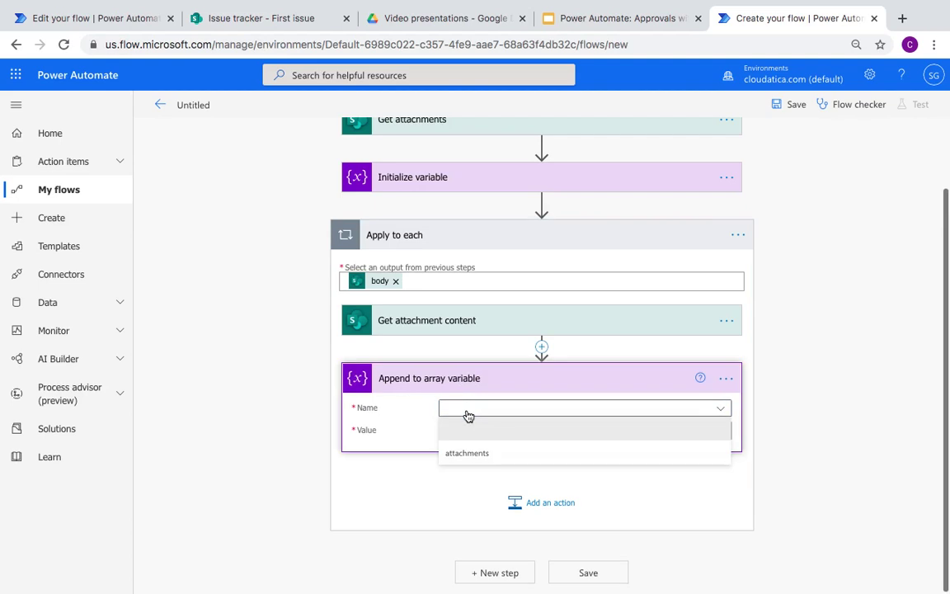
{"action": "left_click", "coordinate": [462, 459]}
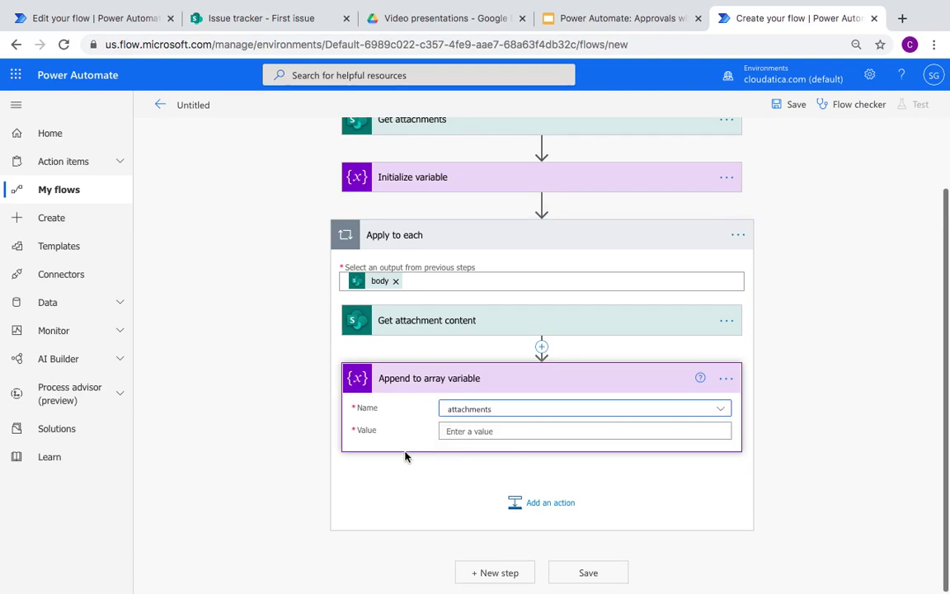
{"action": "left_click", "coordinate": [467, 432]}
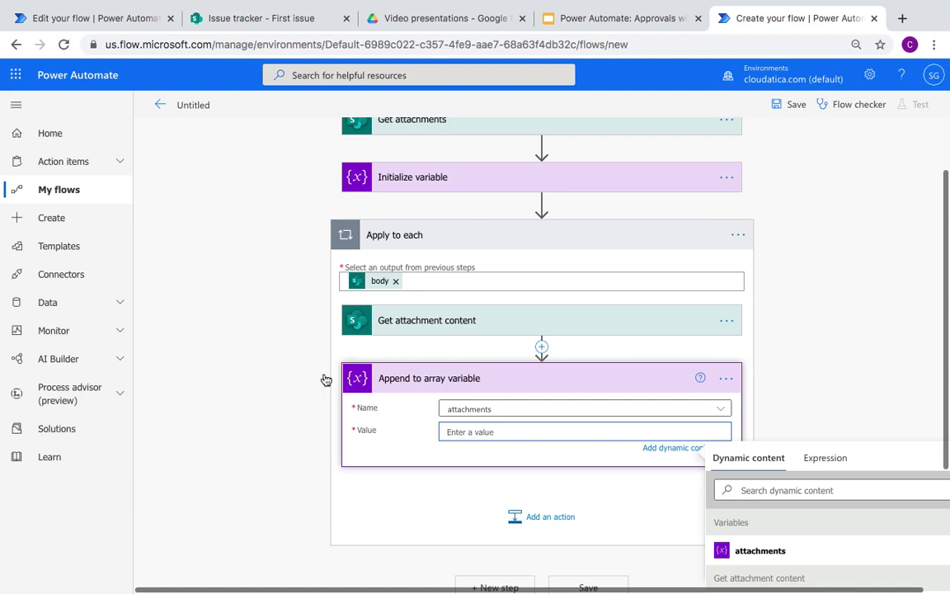
{"action": "left_click", "coordinate": [137, 19]}
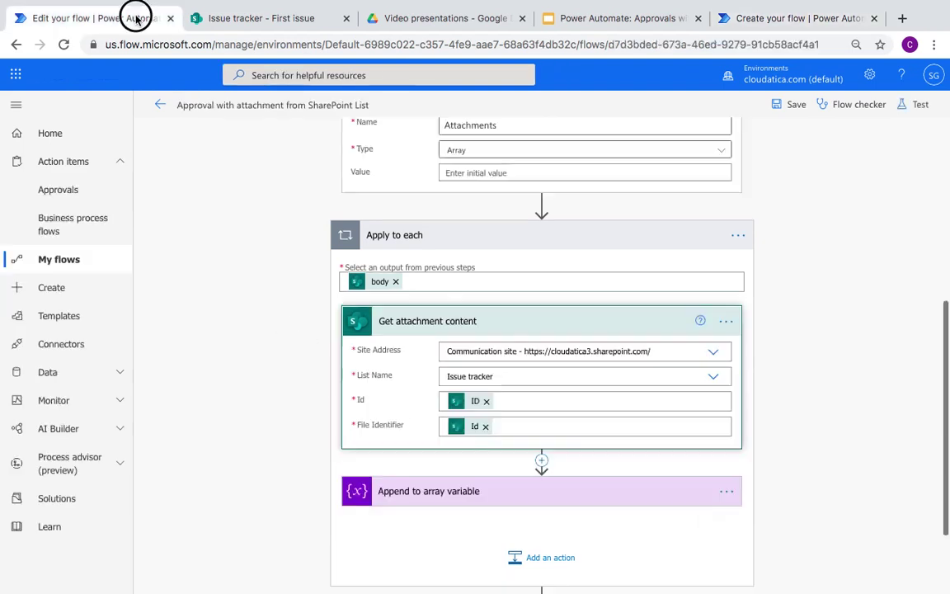
Step: Inspect the reference flow's Append to array variable and approval Attachments settings
{"action": "scroll", "coordinate": [300, 469], "scroll_direction": "down", "scroll_amount": 1}
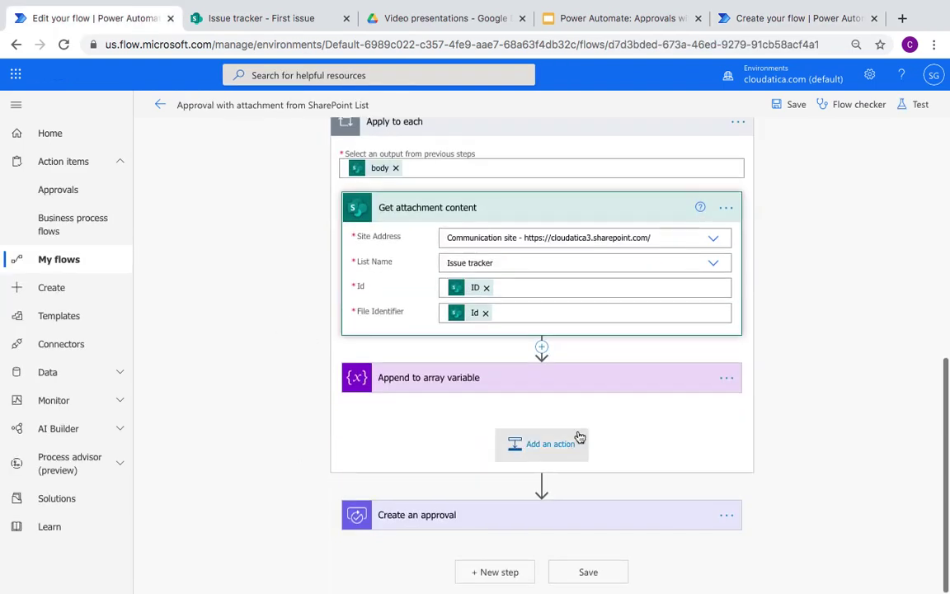
{"action": "left_click", "coordinate": [514, 375]}
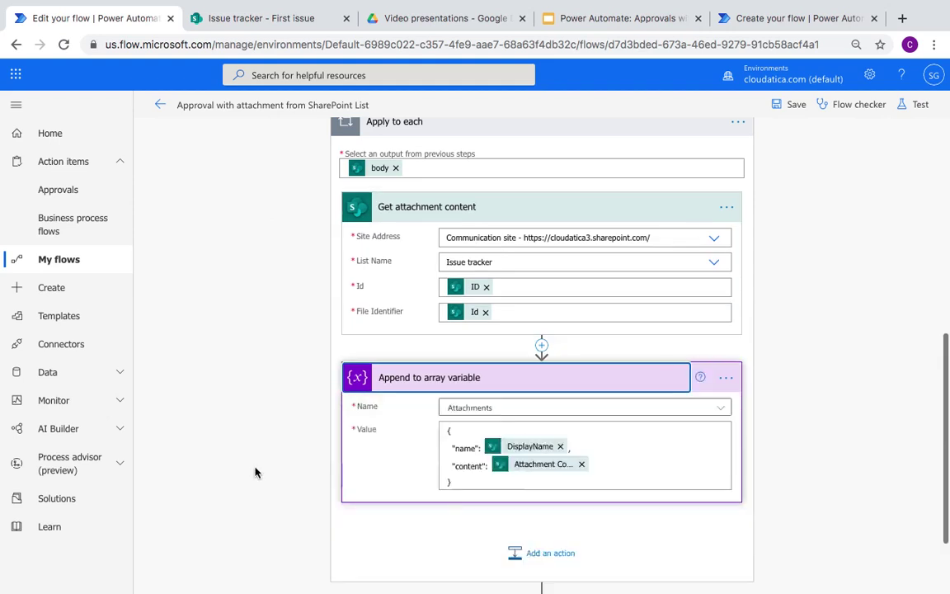
{"action": "scroll", "coordinate": [254, 404], "scroll_direction": "down", "scroll_amount": 2}
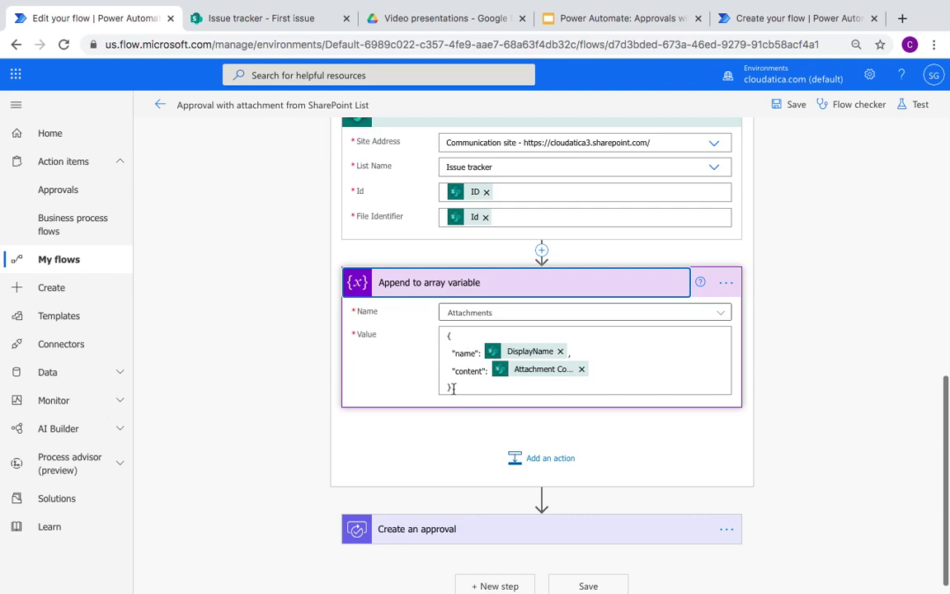
{"action": "left_click", "coordinate": [507, 535]}
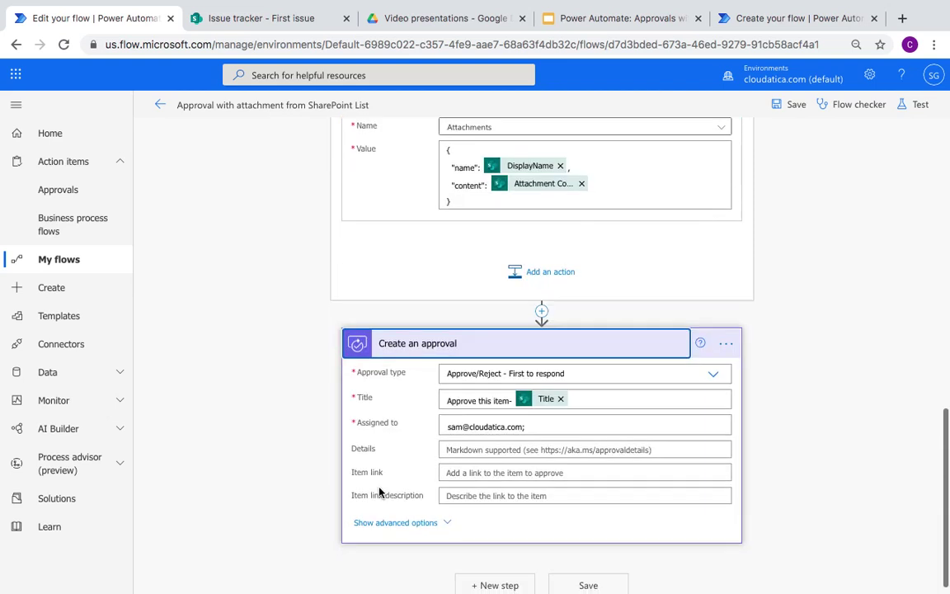
{"action": "left_click", "coordinate": [418, 525]}
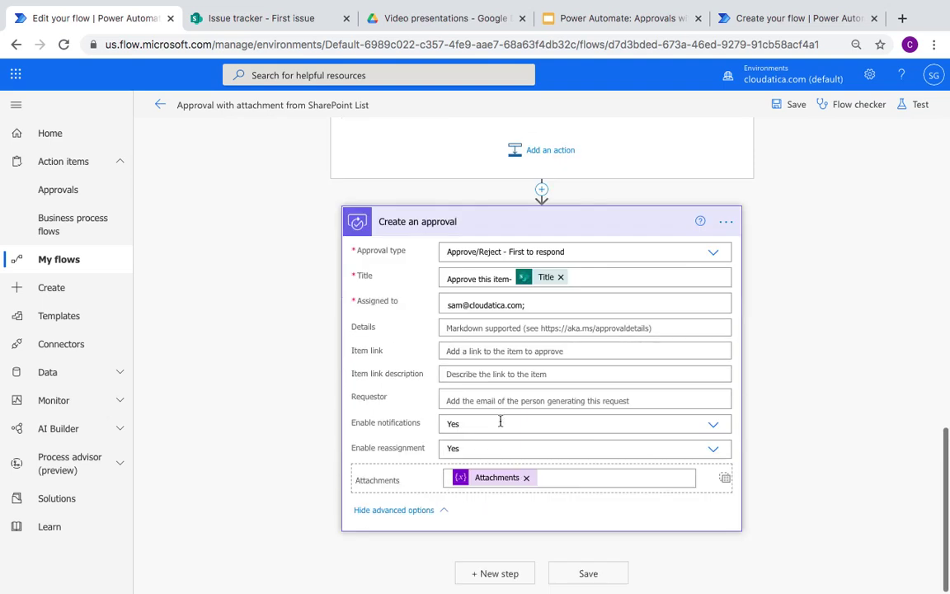
{"action": "scroll", "coordinate": [335, 330], "scroll_direction": "up", "scroll_amount": 3}
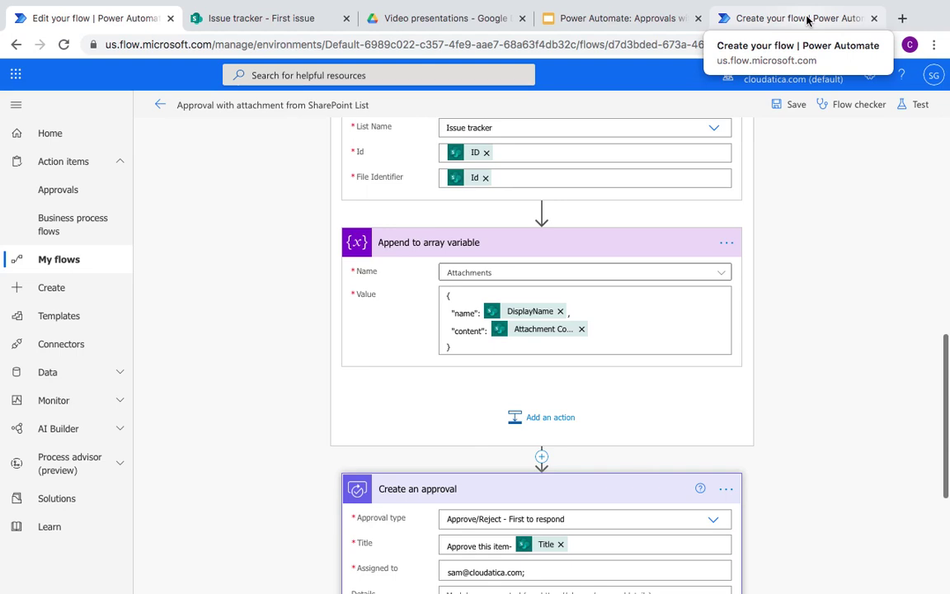
{"action": "left_click", "coordinate": [808, 19]}
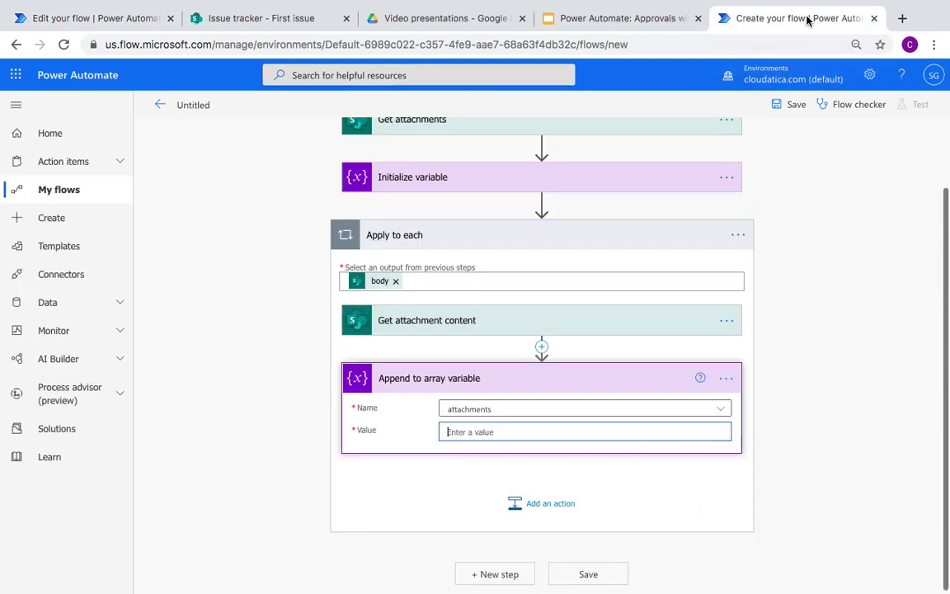
Step: Start the appended value as a braced object with DisplayName as the name entry
{"action": "left_click", "coordinate": [463, 431]}
{"action": "type", "text": "{"}
{"action": "key", "text": "shift+Return"}
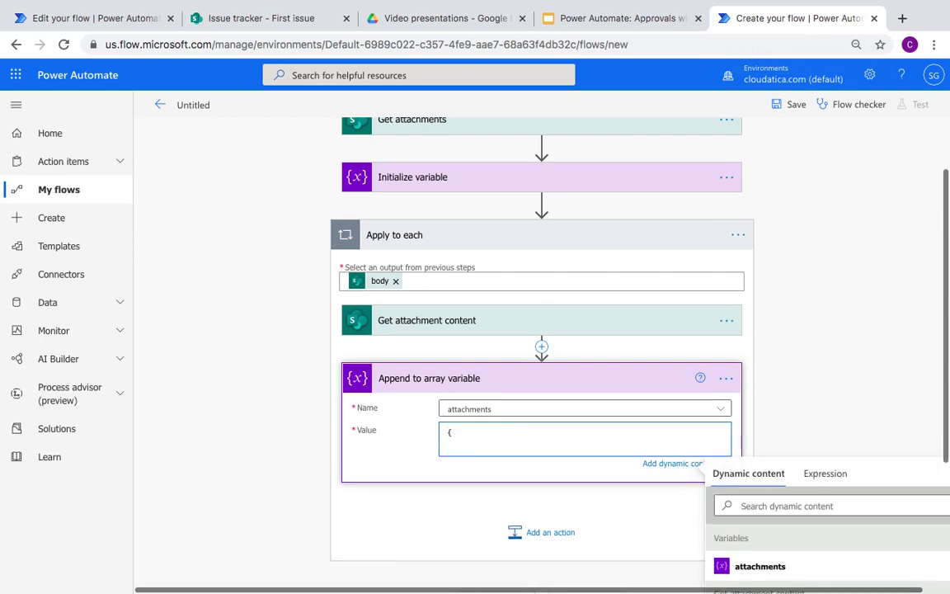
{"action": "key", "text": "shift+Return"}
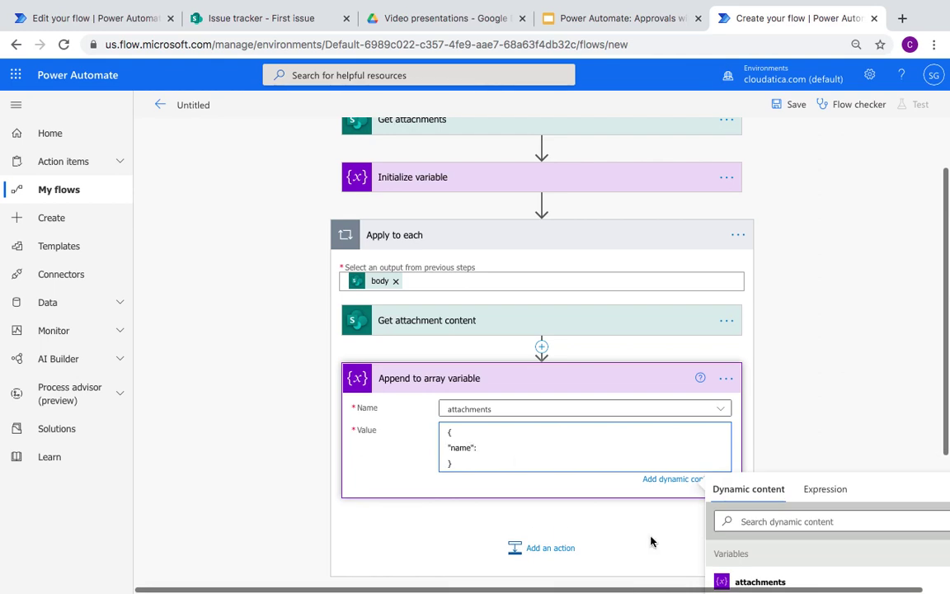
{"action": "scroll", "coordinate": [717, 510], "scroll_direction": "down", "scroll_amount": 2}
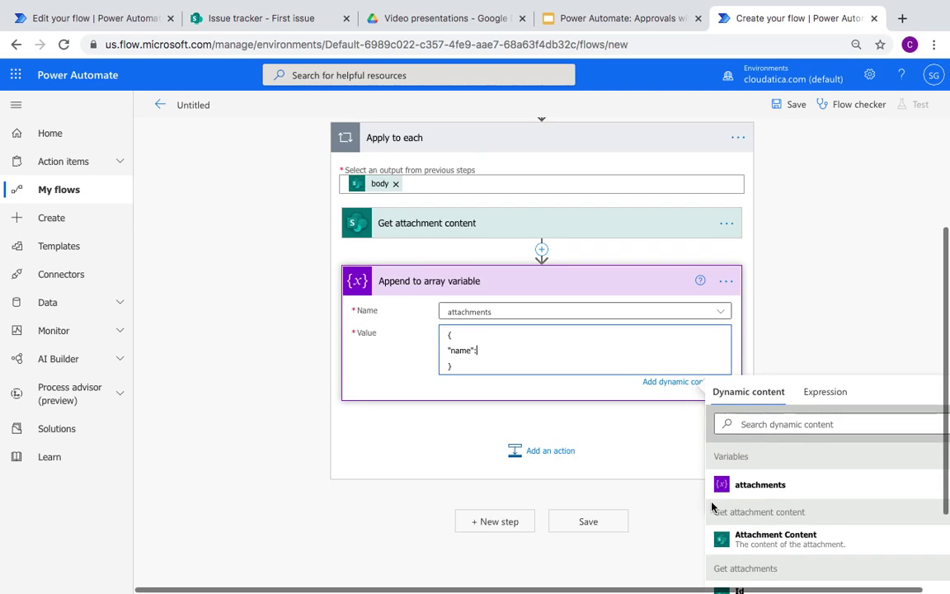
{"action": "scroll", "coordinate": [822, 498], "scroll_direction": "down", "scroll_amount": 2}
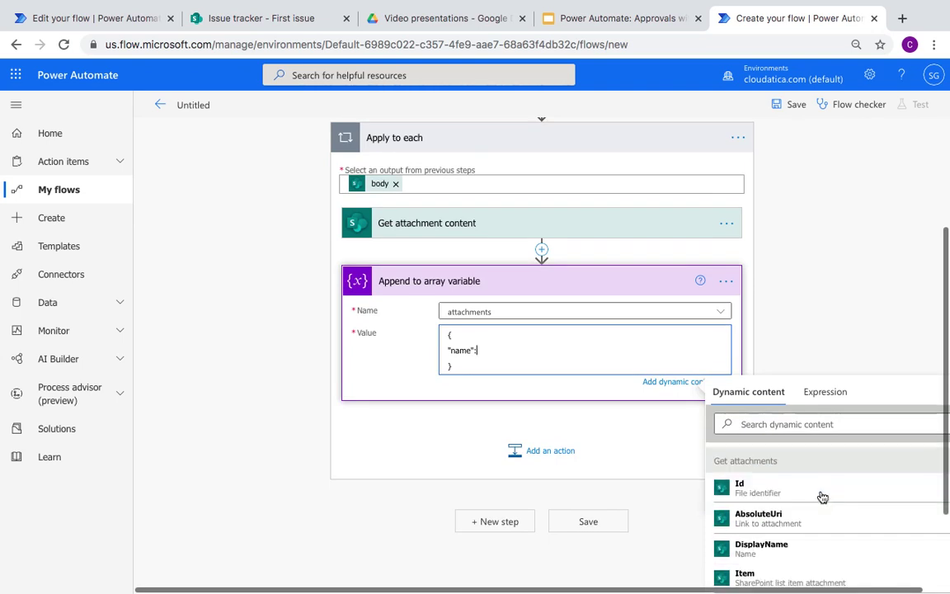
{"action": "scroll", "coordinate": [785, 541], "scroll_direction": "up", "scroll_amount": 1}
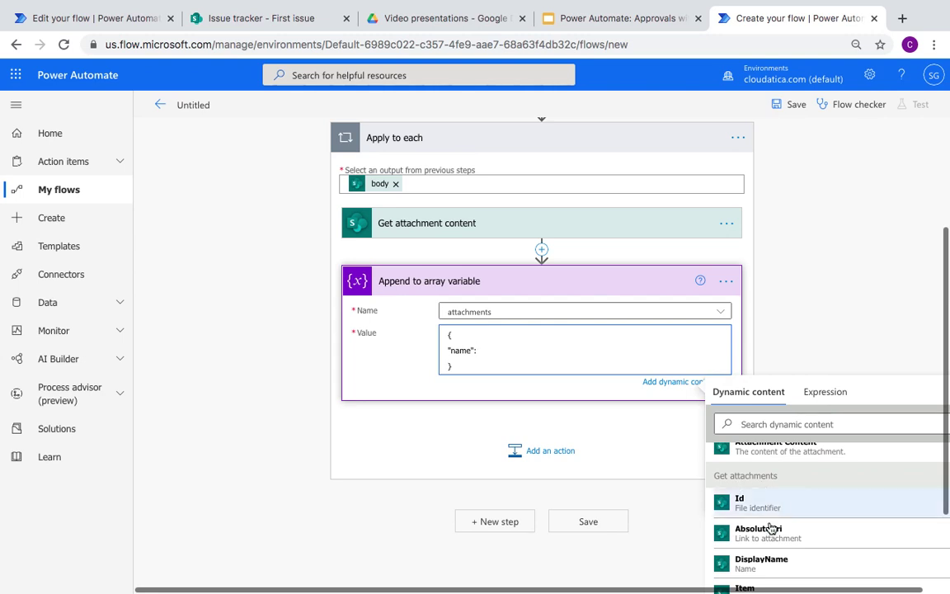
{"action": "scroll", "coordinate": [755, 477], "scroll_direction": "down", "scroll_amount": 1}
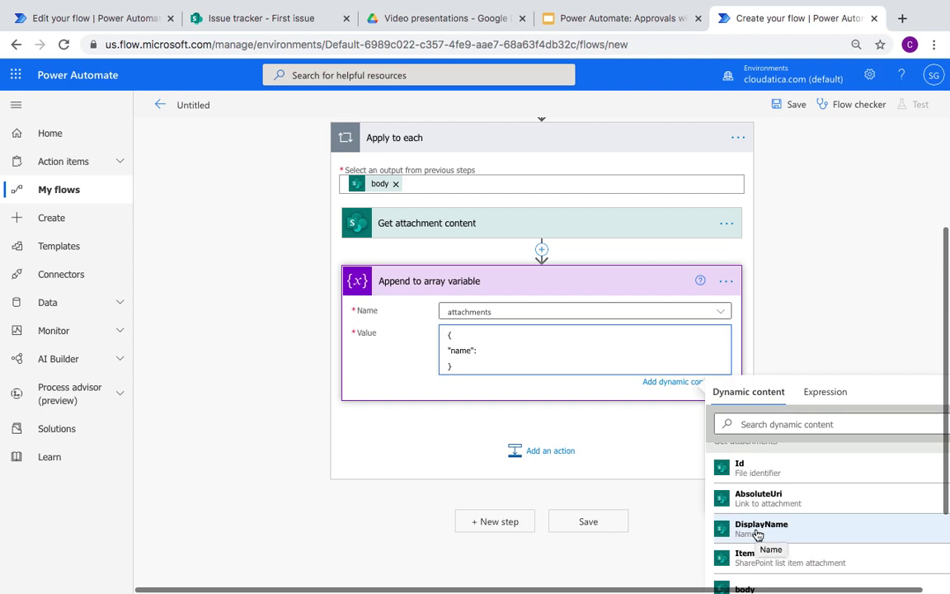
{"action": "left_click", "coordinate": [757, 532]}
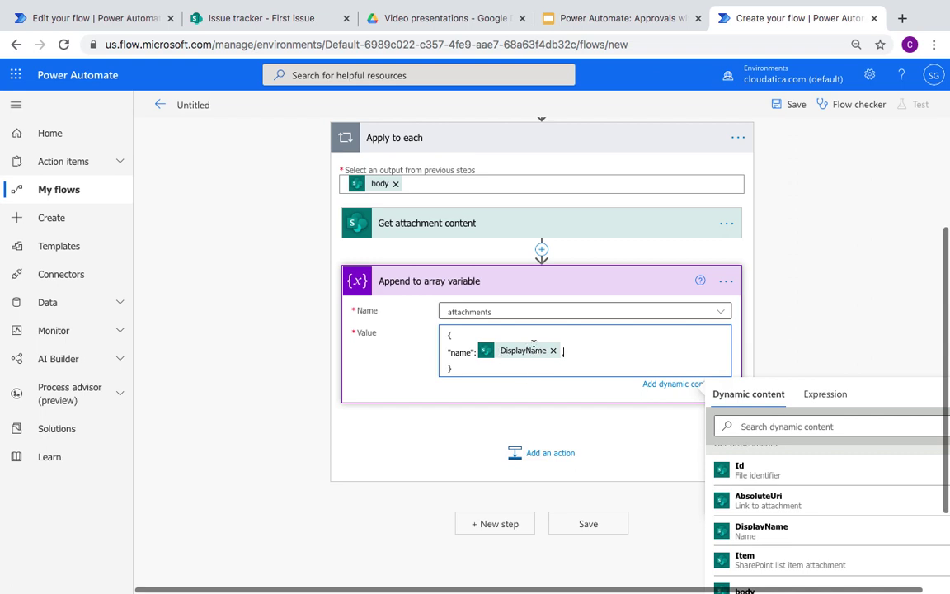
{"action": "type", "text": ","}
{"action": "key", "text": "Return"}
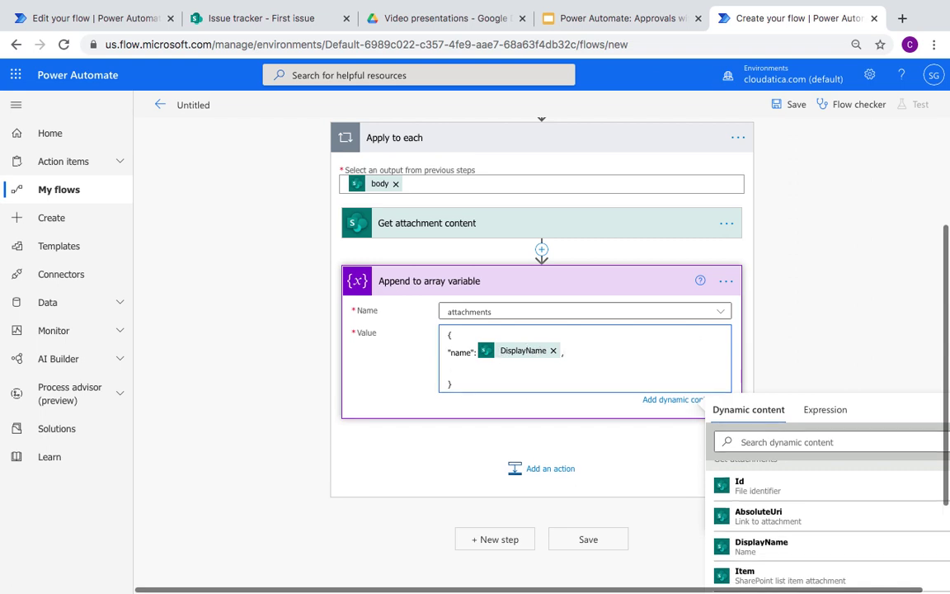
Step: Insert Attachment Content from Dynamic content as the content entry
{"action": "left_click", "coordinate": [95, 21]}
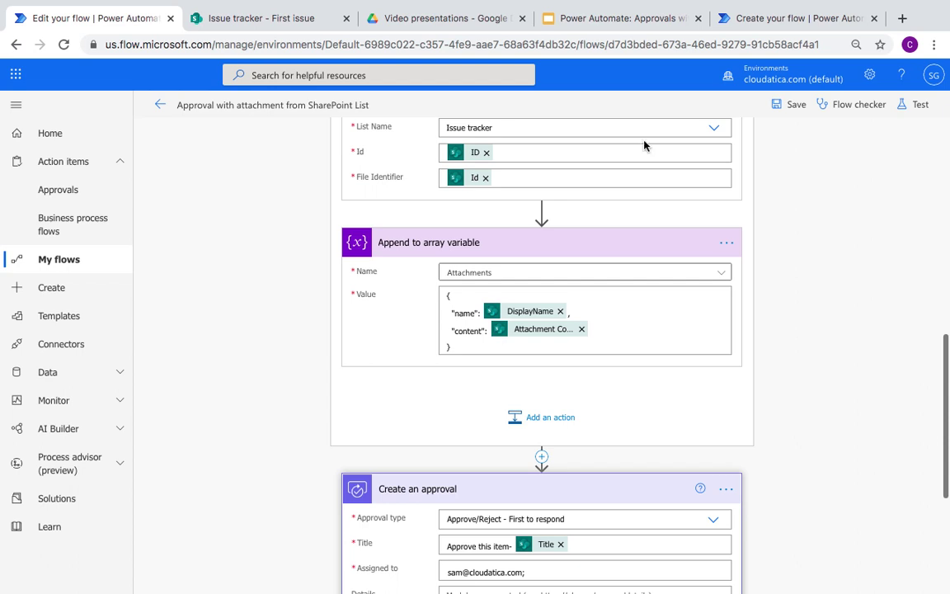
{"action": "left_click", "coordinate": [760, 18]}
{"action": "left_click", "coordinate": [448, 387]}
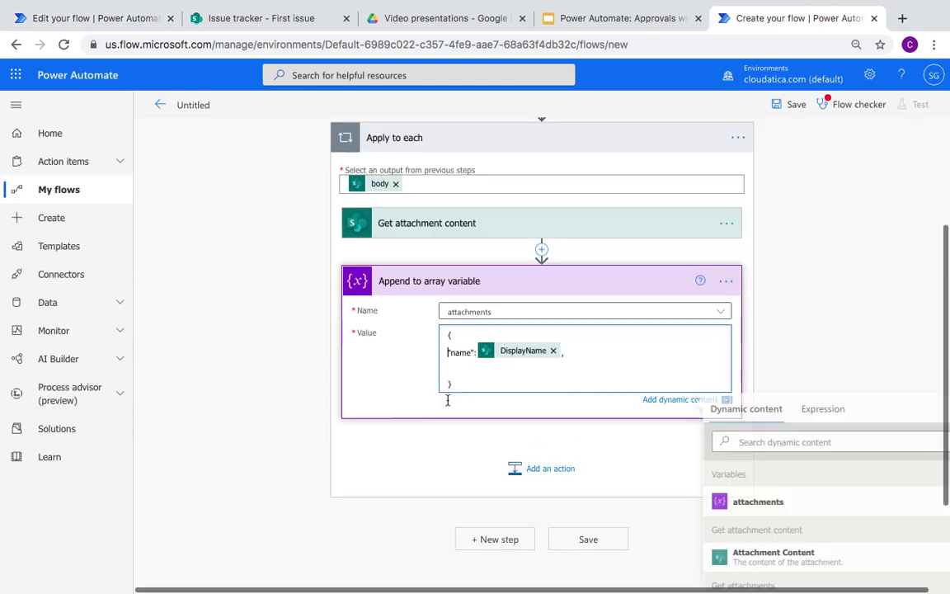
{"action": "left_click", "coordinate": [452, 370]}
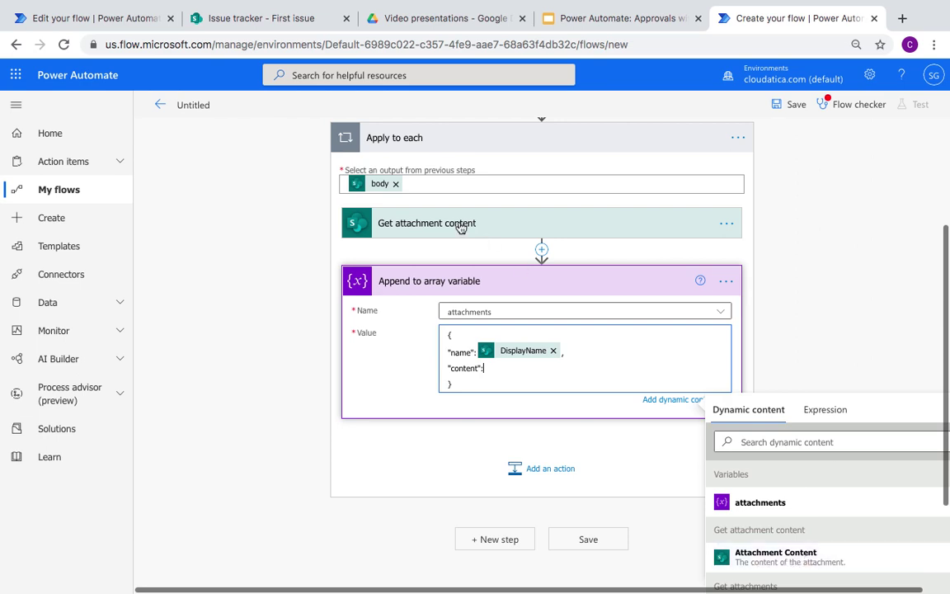
{"action": "left_click", "coordinate": [791, 561]}
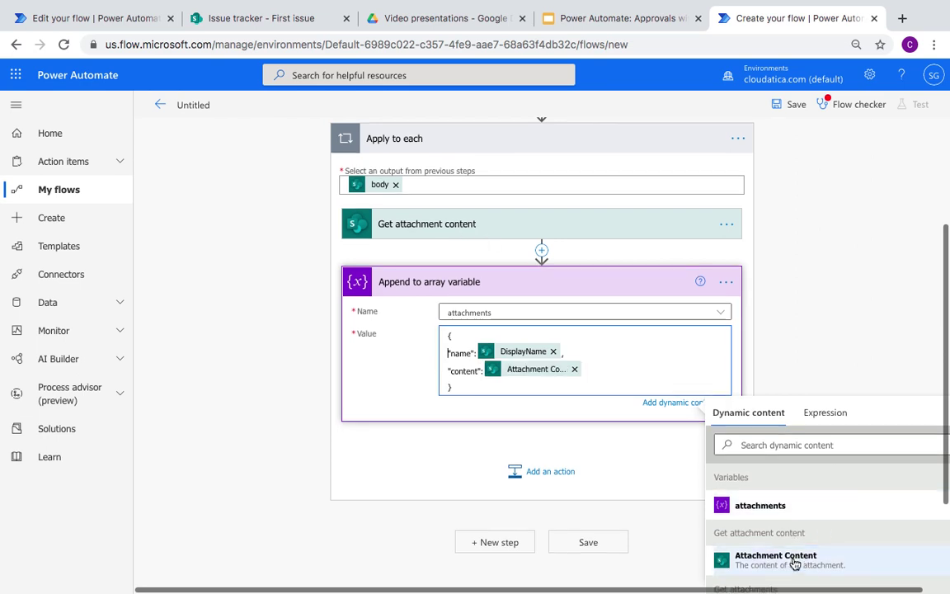
Step: Compare the finished value against the reference flow's append and approval steps
{"action": "left_click", "coordinate": [107, 18]}
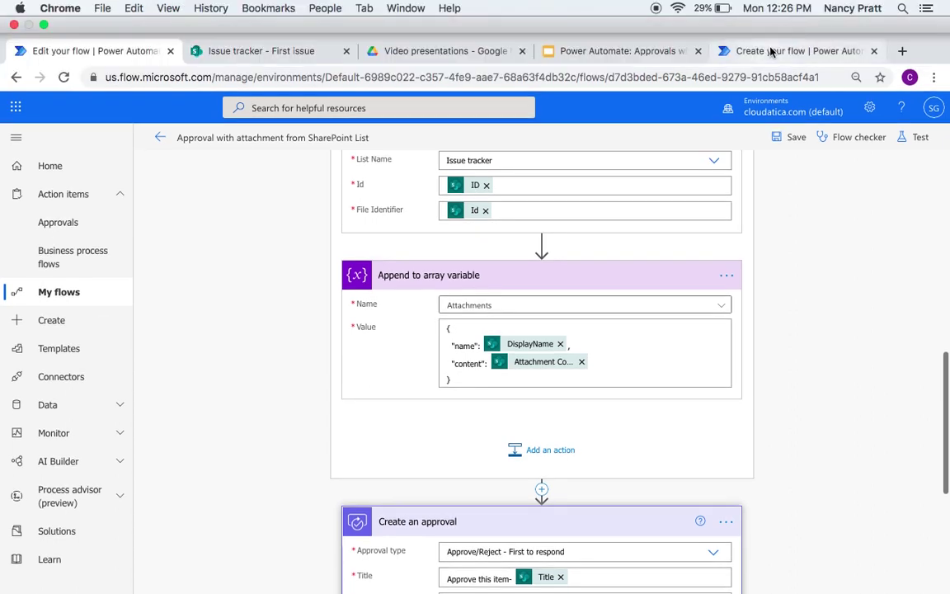
{"action": "left_click", "coordinate": [771, 52]}
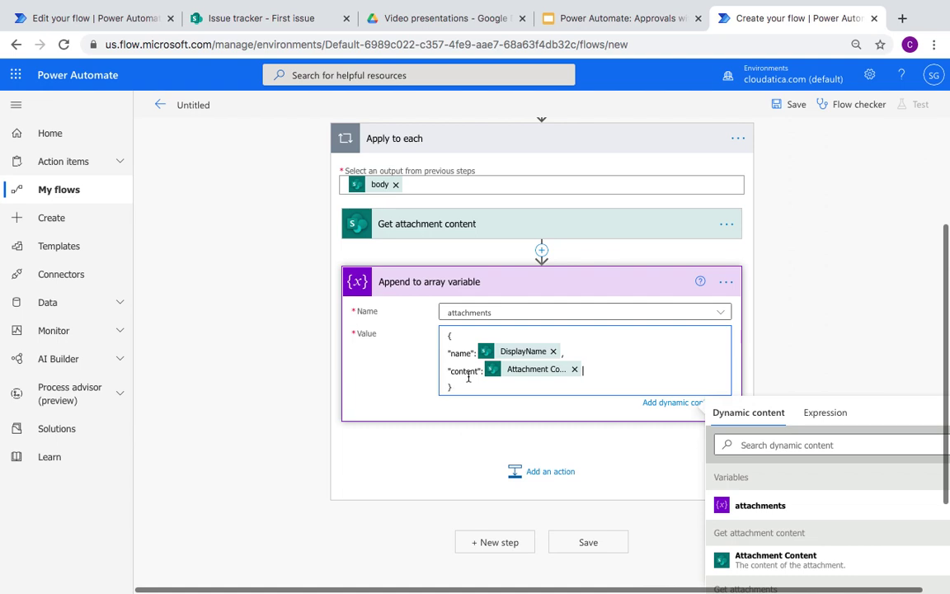
{"action": "scroll", "coordinate": [402, 471], "scroll_direction": "down", "scroll_amount": 1}
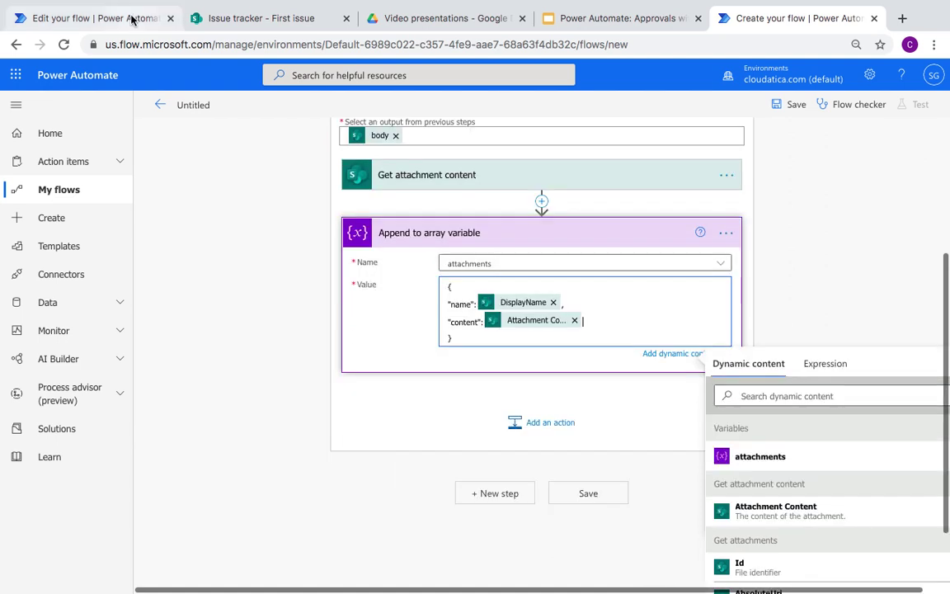
{"action": "left_click", "coordinate": [131, 19]}
{"action": "scroll", "coordinate": [256, 327], "scroll_direction": "down", "scroll_amount": 3}
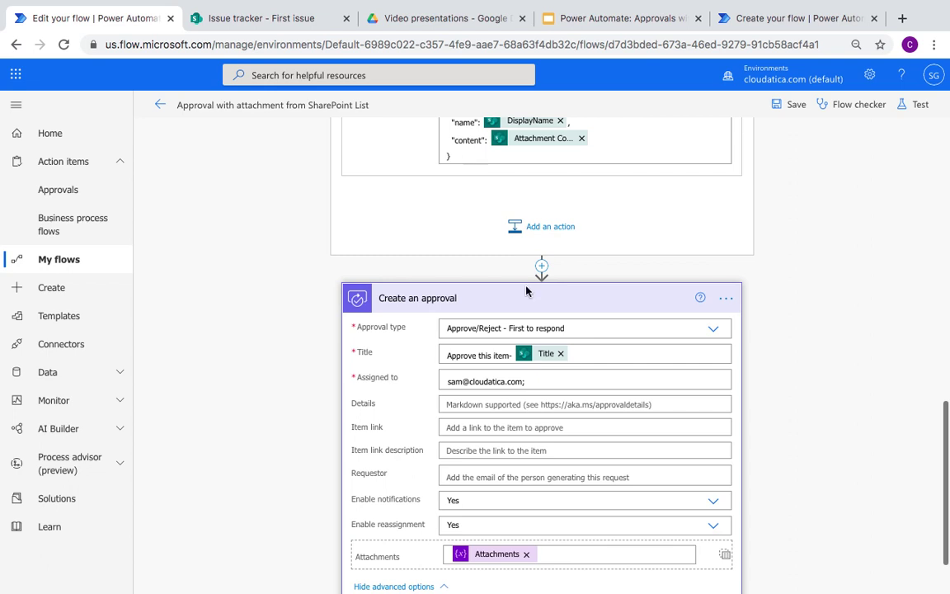
{"action": "left_click", "coordinate": [783, 18]}
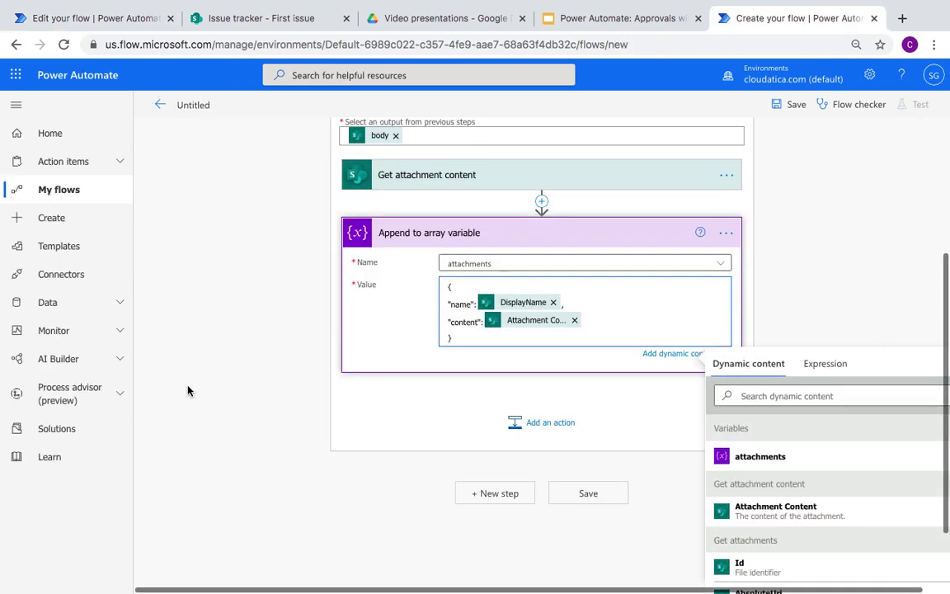
{"action": "scroll", "coordinate": [189, 390], "scroll_direction": "up", "scroll_amount": 3}
{"action": "scroll", "coordinate": [188, 390], "scroll_direction": "down", "scroll_amount": 4}
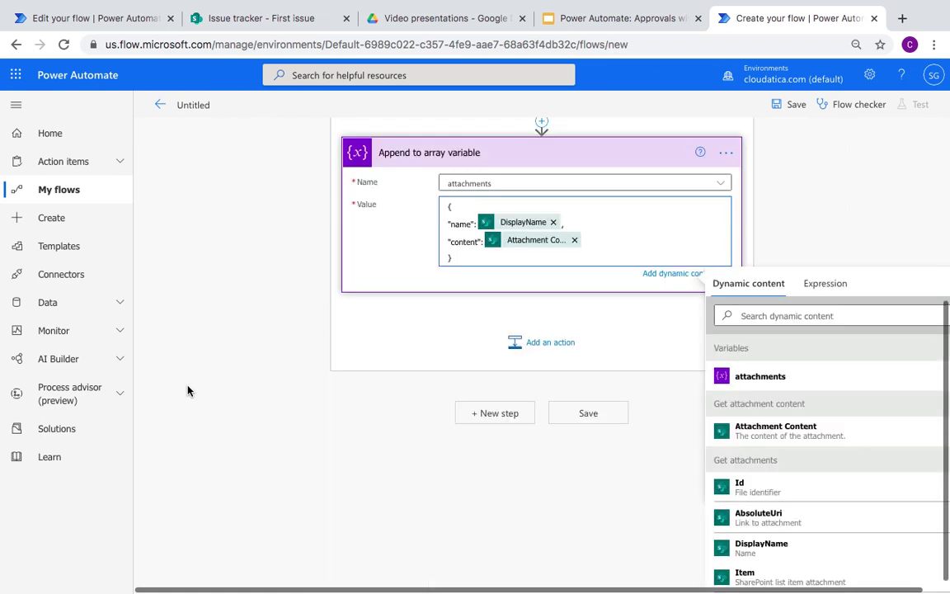
{"action": "scroll", "coordinate": [295, 288], "scroll_direction": "up", "scroll_amount": 4}
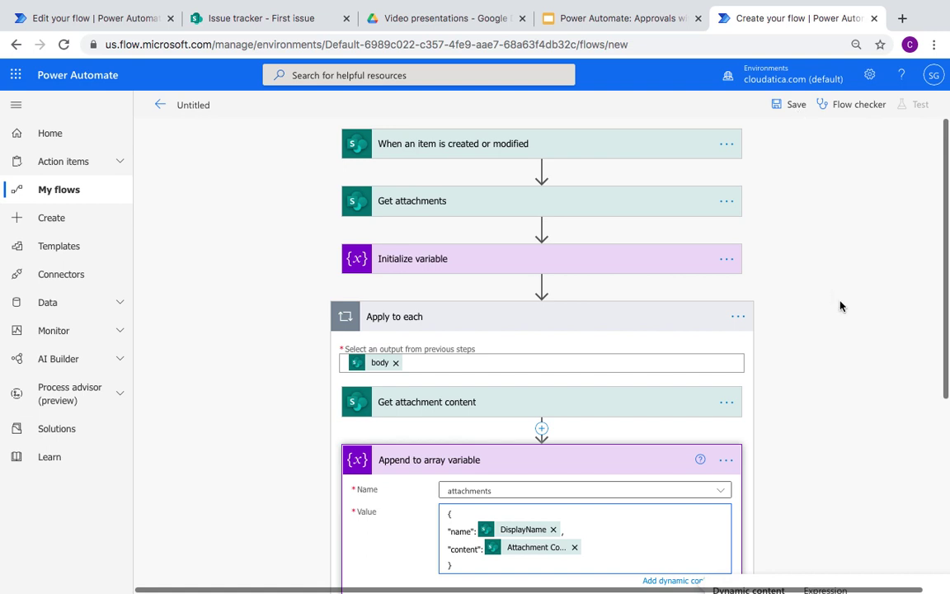
{"action": "scroll", "coordinate": [839, 307], "scroll_direction": "down", "scroll_amount": 4}
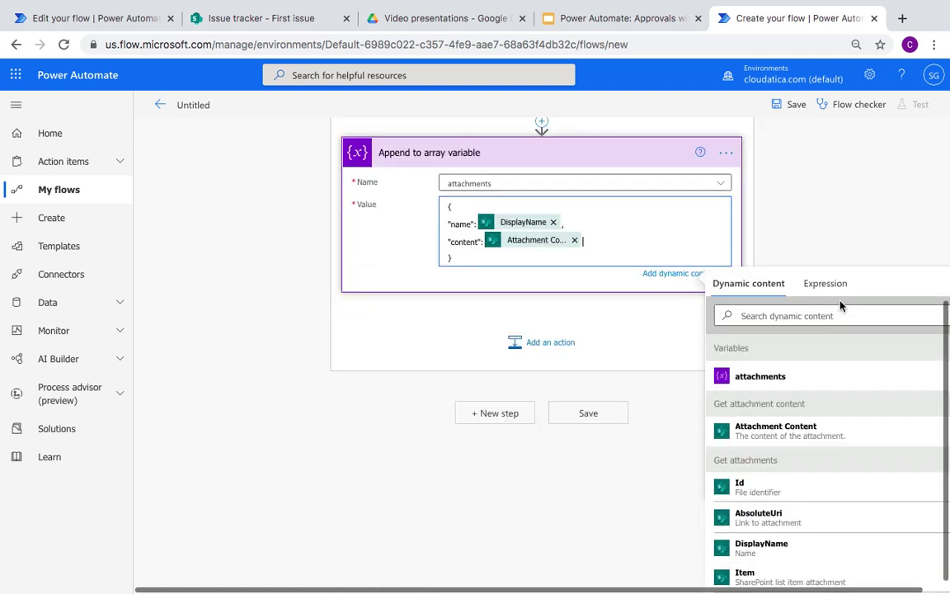
Step: Search 'approval', add Create an approval, and choose Approve/Reject - First to respond
{"action": "left_click", "coordinate": [510, 419]}
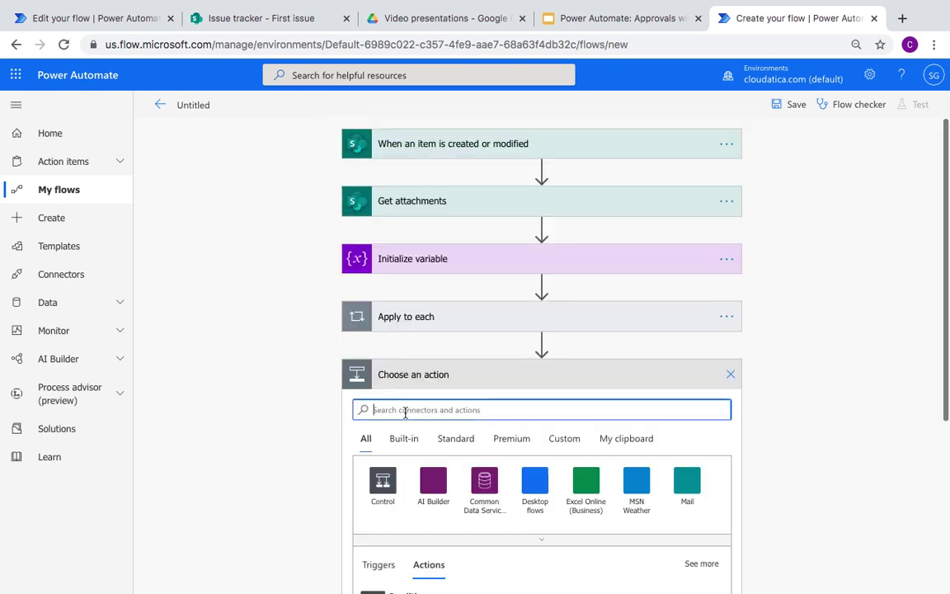
{"action": "type", "text": "approval"}
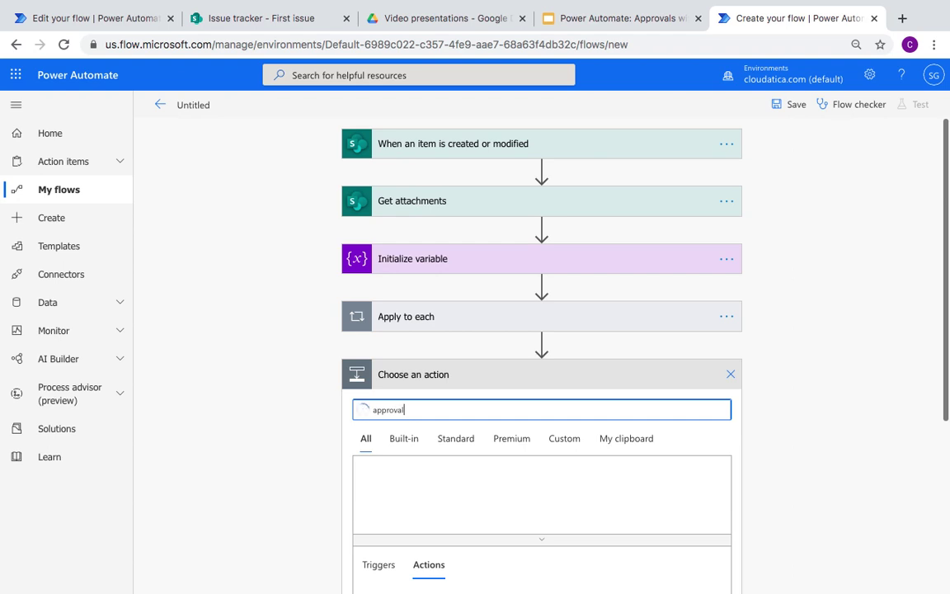
{"action": "scroll", "coordinate": [269, 437], "scroll_direction": "down", "scroll_amount": 2}
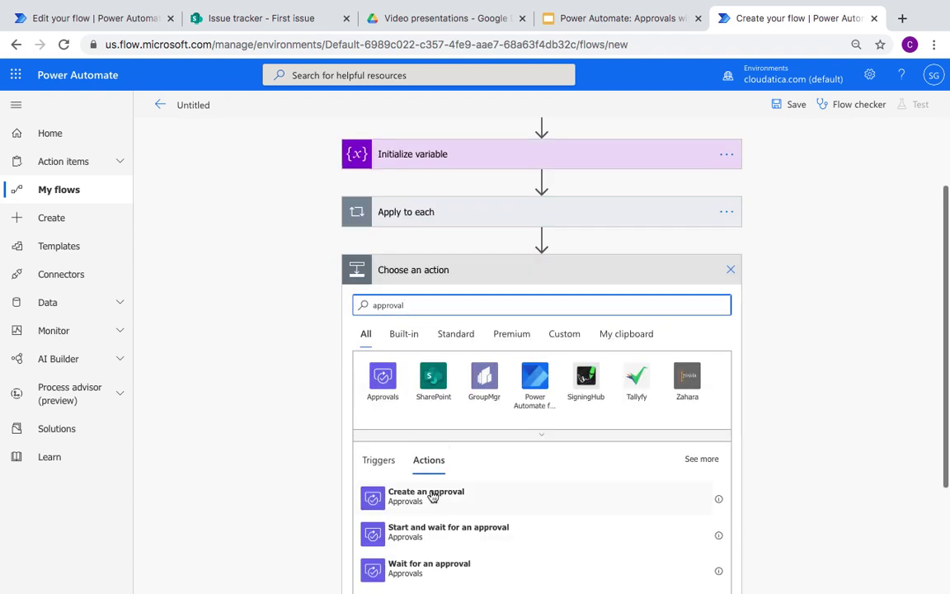
{"action": "scroll", "coordinate": [432, 499], "scroll_direction": "down", "scroll_amount": 3}
{"action": "scroll", "coordinate": [434, 502], "scroll_direction": "up", "scroll_amount": 2}
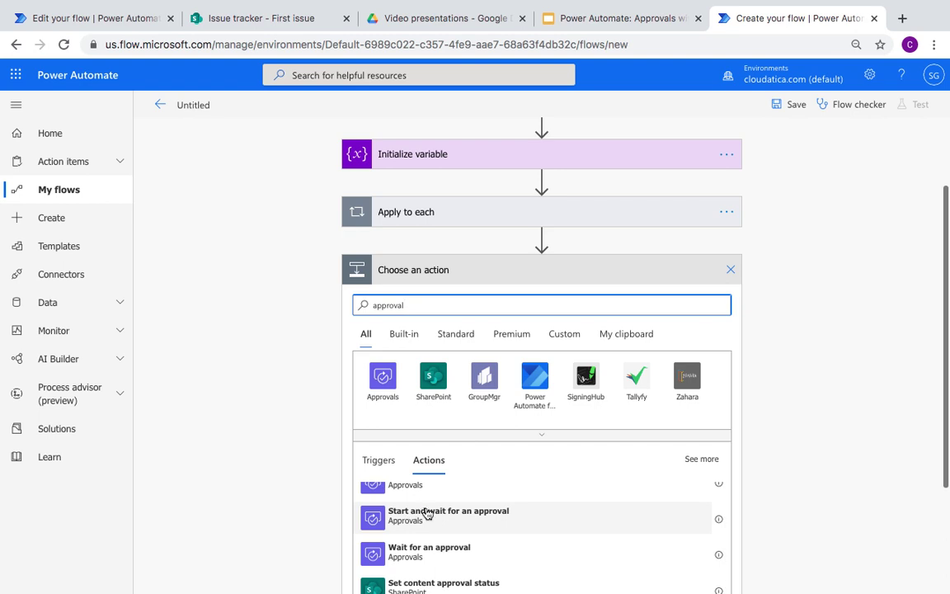
{"action": "scroll", "coordinate": [431, 505], "scroll_direction": "up", "scroll_amount": 1}
{"action": "left_click", "coordinate": [418, 502]}
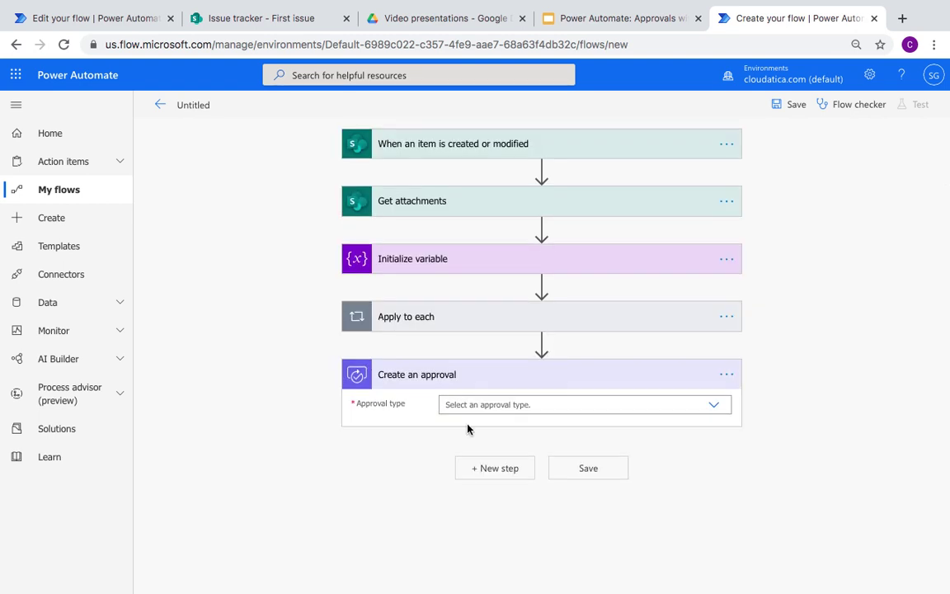
{"action": "left_click", "coordinate": [714, 409]}
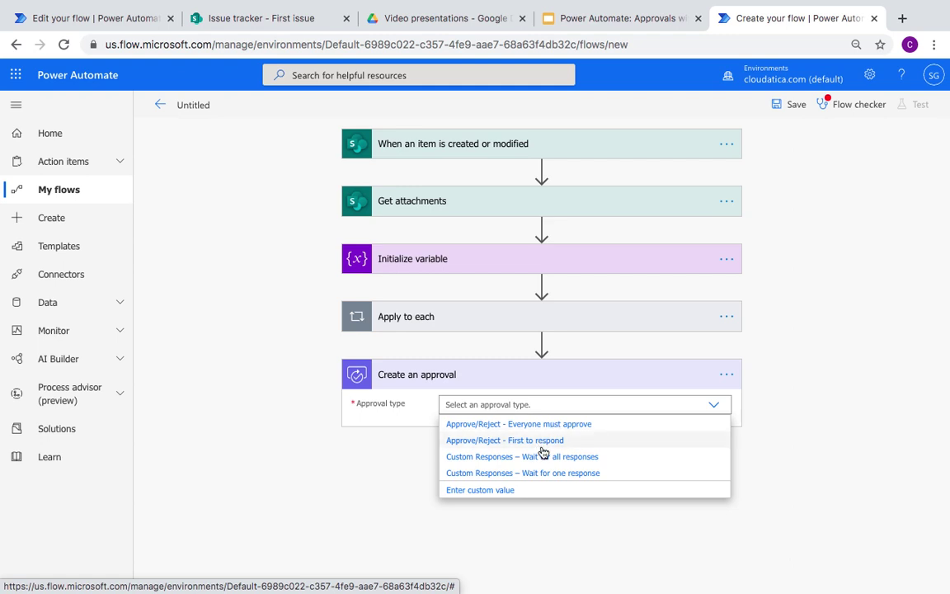
{"action": "left_click", "coordinate": [544, 449]}
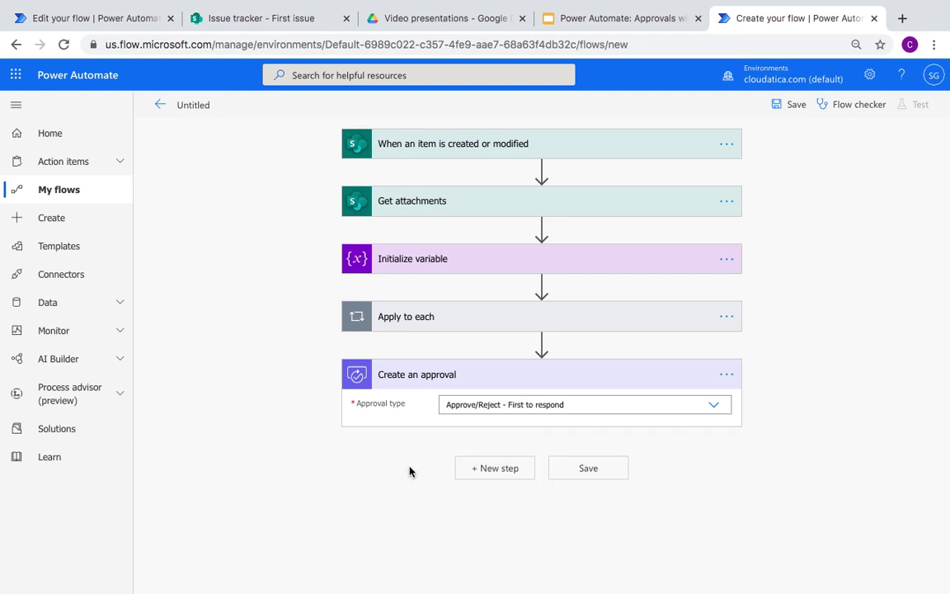
Step: Check the approval type options in the reference flow without changing them
{"action": "scroll", "coordinate": [350, 493], "scroll_direction": "down", "scroll_amount": 1}
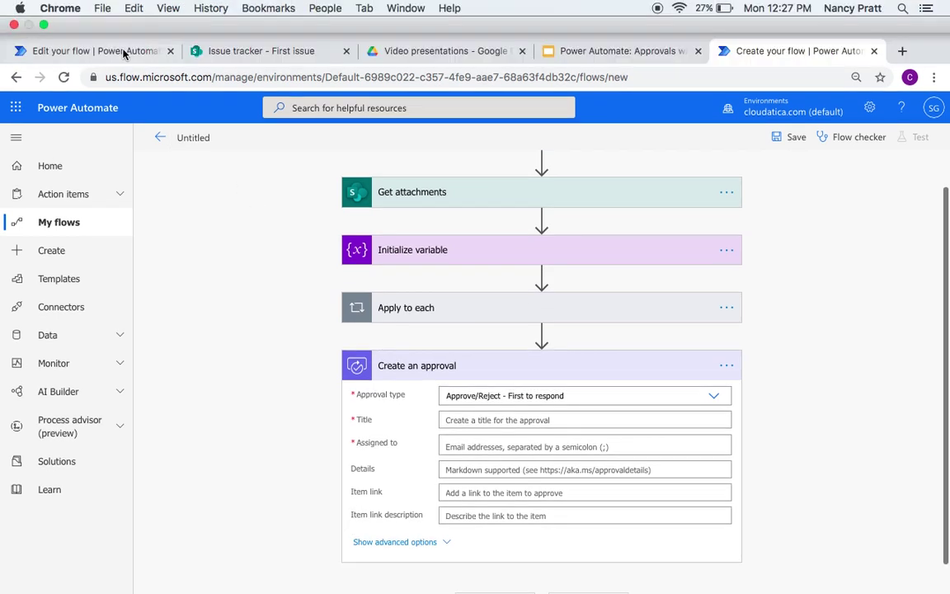
{"action": "left_click", "coordinate": [122, 53]}
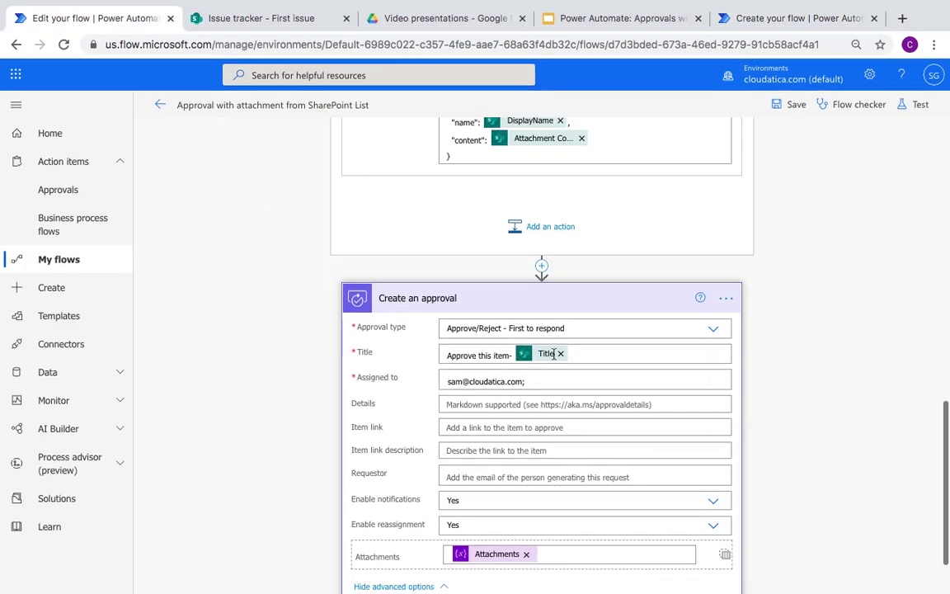
{"action": "left_click", "coordinate": [558, 329]}
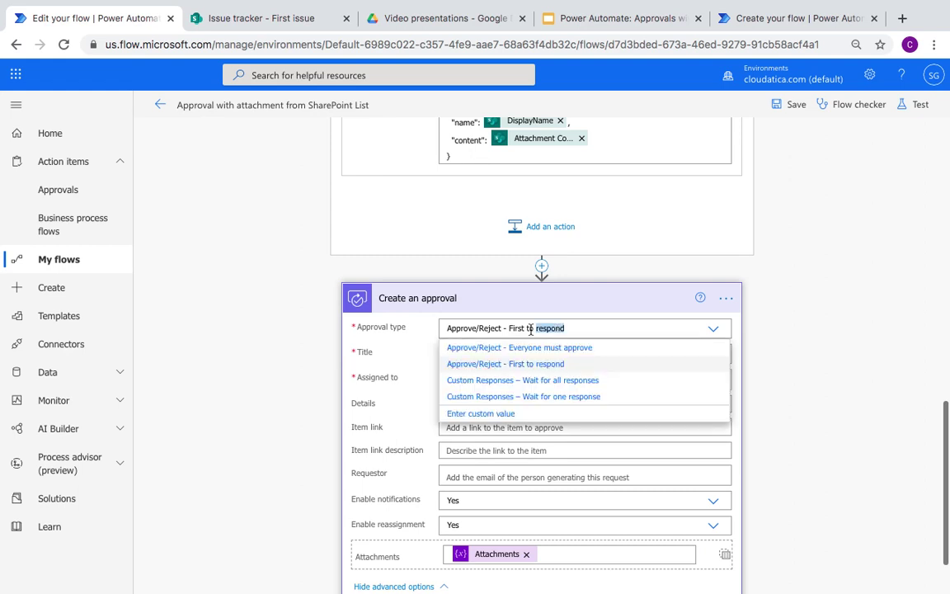
{"action": "left_click", "coordinate": [252, 389]}
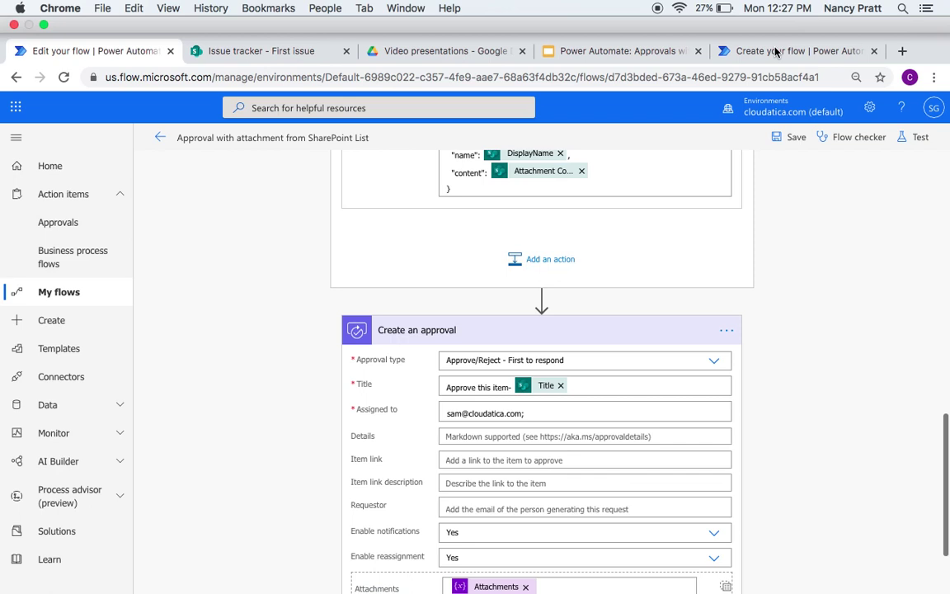
{"action": "left_click", "coordinate": [780, 17]}
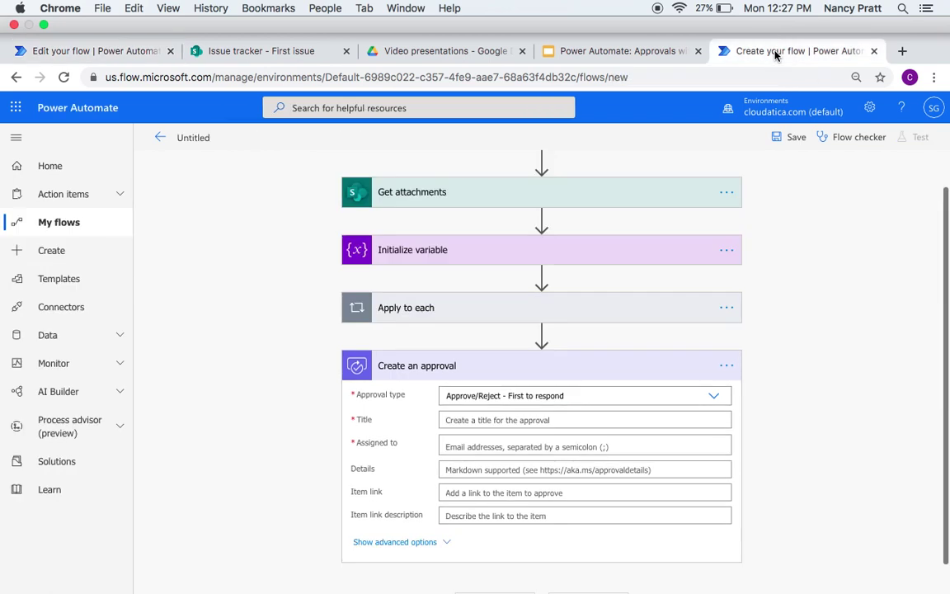
Step: Title the approval 'Approve this item -' followed by the item's Title token
{"action": "left_click", "coordinate": [464, 388]}
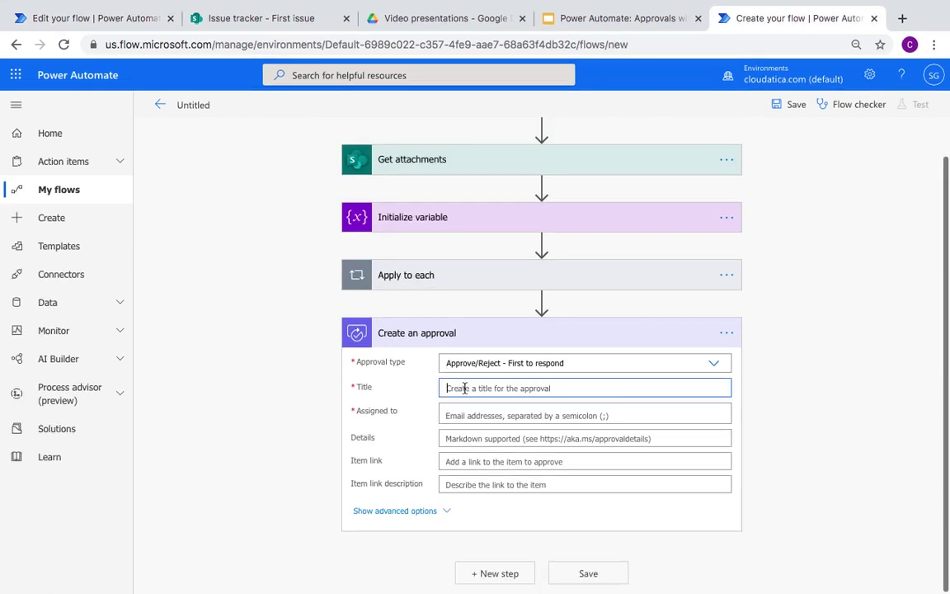
{"action": "type", "text": "Approve this item -"}
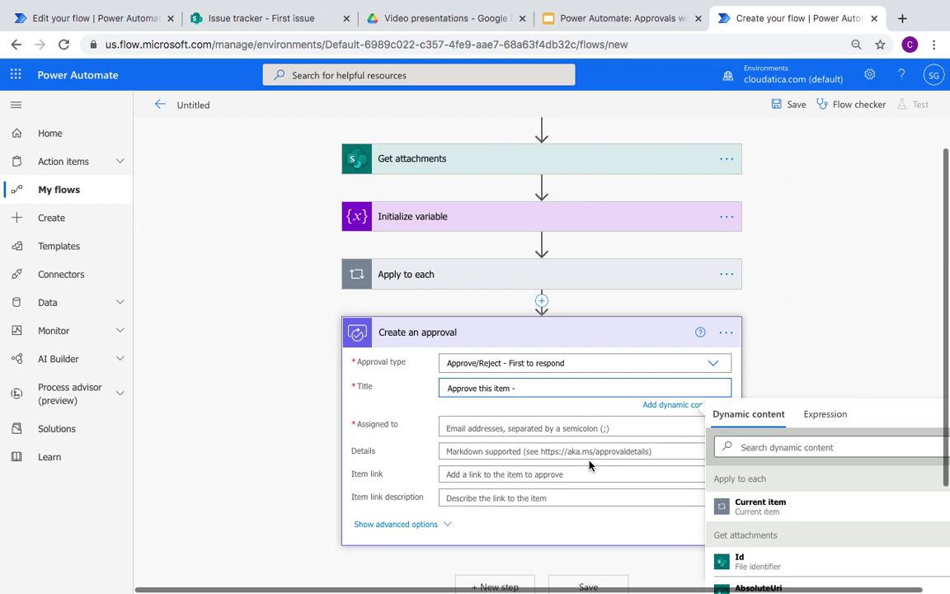
{"action": "scroll", "coordinate": [605, 436], "scroll_direction": "down", "scroll_amount": 2}
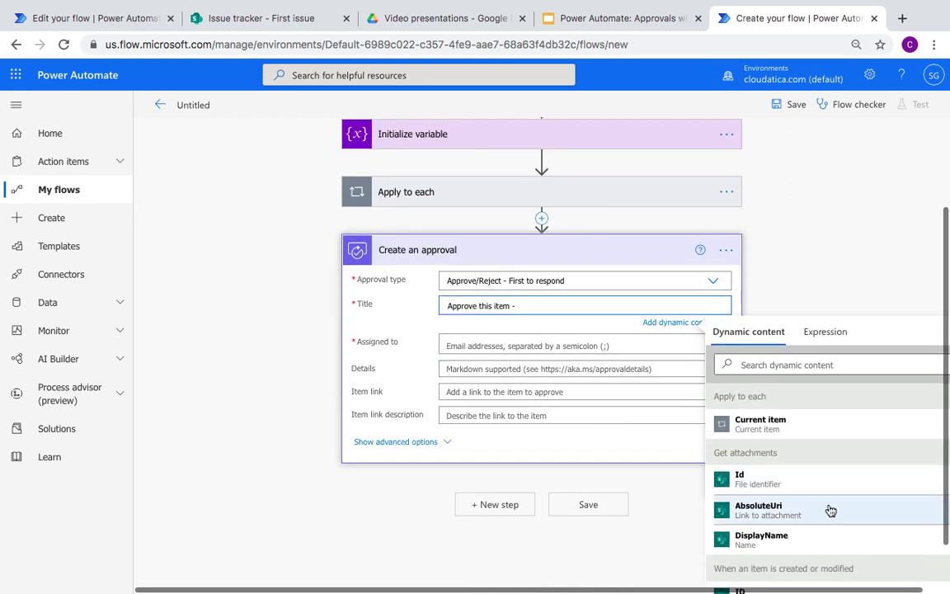
{"action": "scroll", "coordinate": [829, 509], "scroll_direction": "down", "scroll_amount": 1}
{"action": "scroll", "coordinate": [830, 510], "scroll_direction": "down", "scroll_amount": 3}
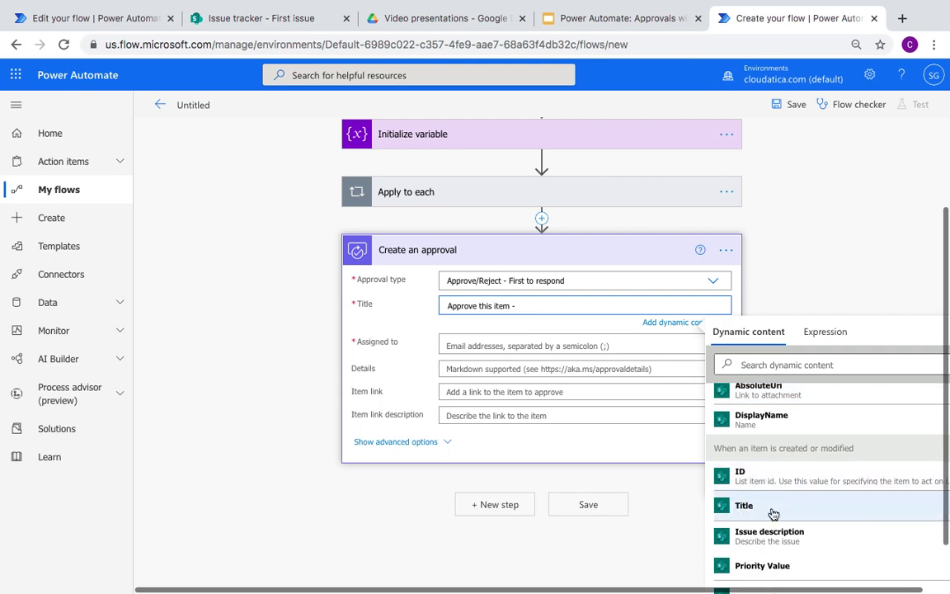
{"action": "left_click", "coordinate": [774, 506]}
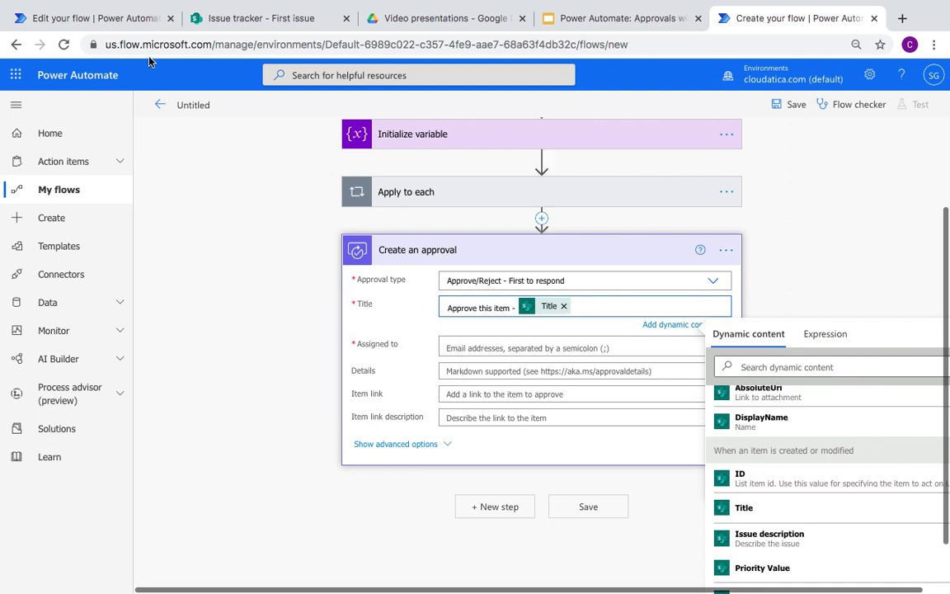
{"action": "left_click", "coordinate": [130, 13]}
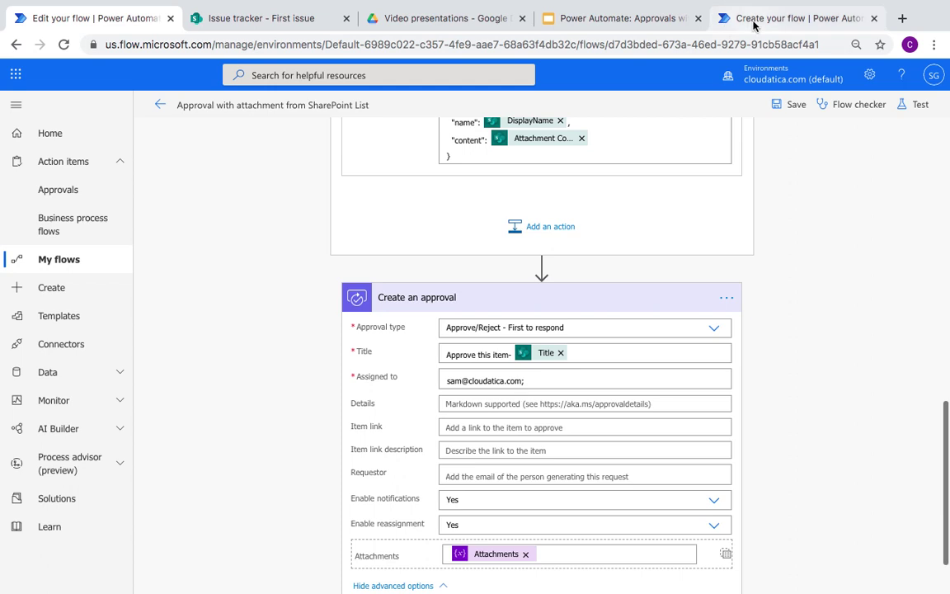
{"action": "left_click", "coordinate": [728, 23]}
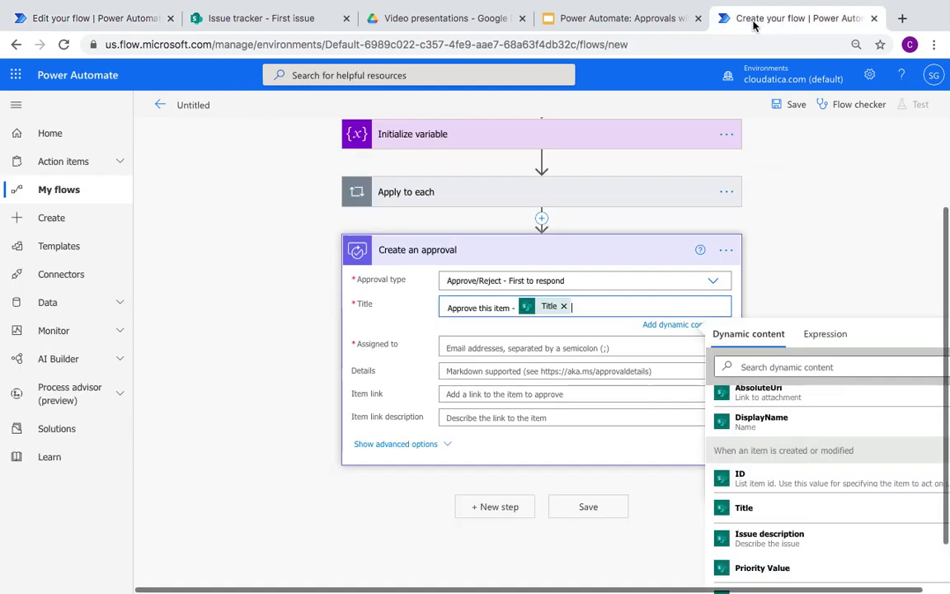
Step: Assign the approval to the suggested approver's e-mail and reveal advanced options
{"action": "left_click", "coordinate": [483, 347]}
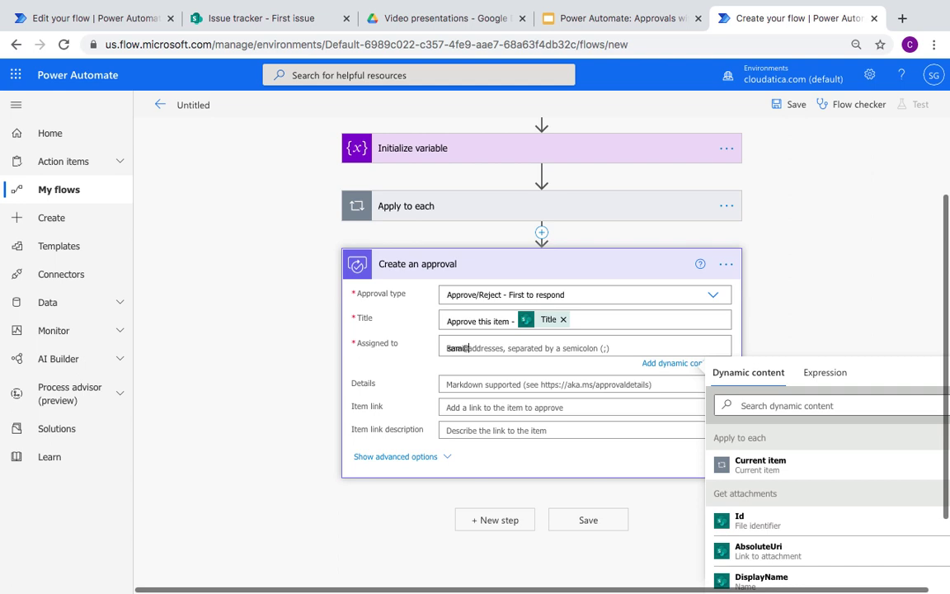
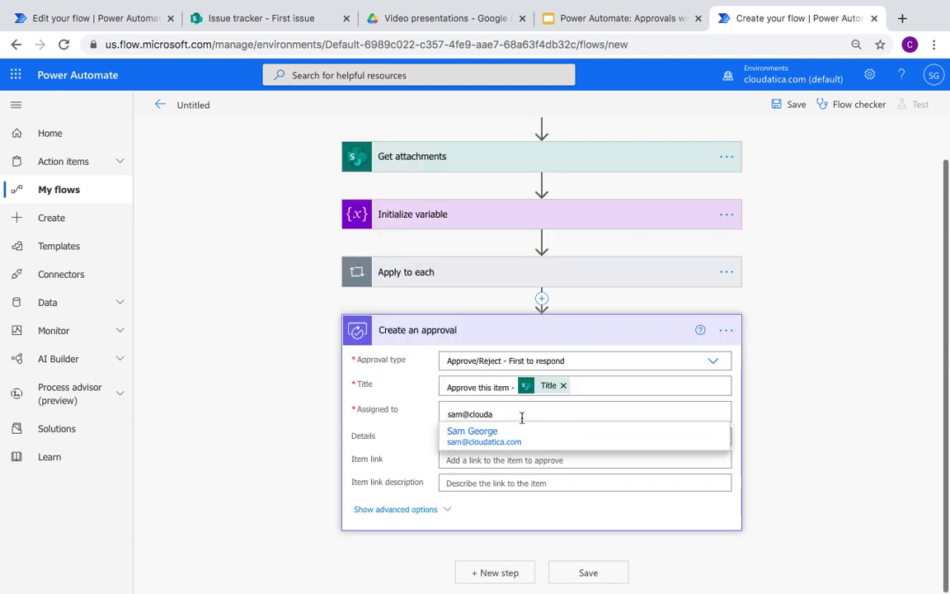
{"action": "left_click", "coordinate": [502, 440]}
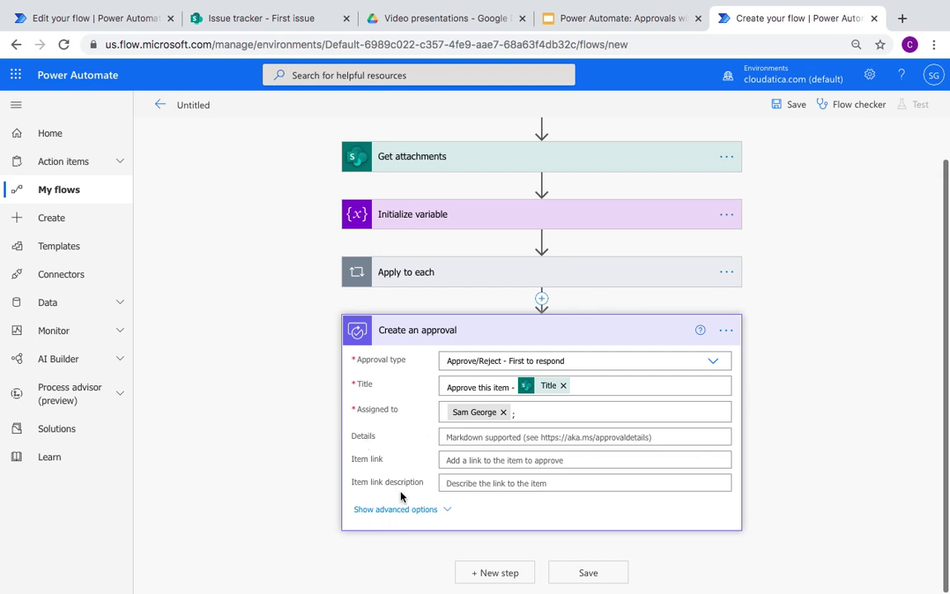
{"action": "left_click", "coordinate": [399, 517]}
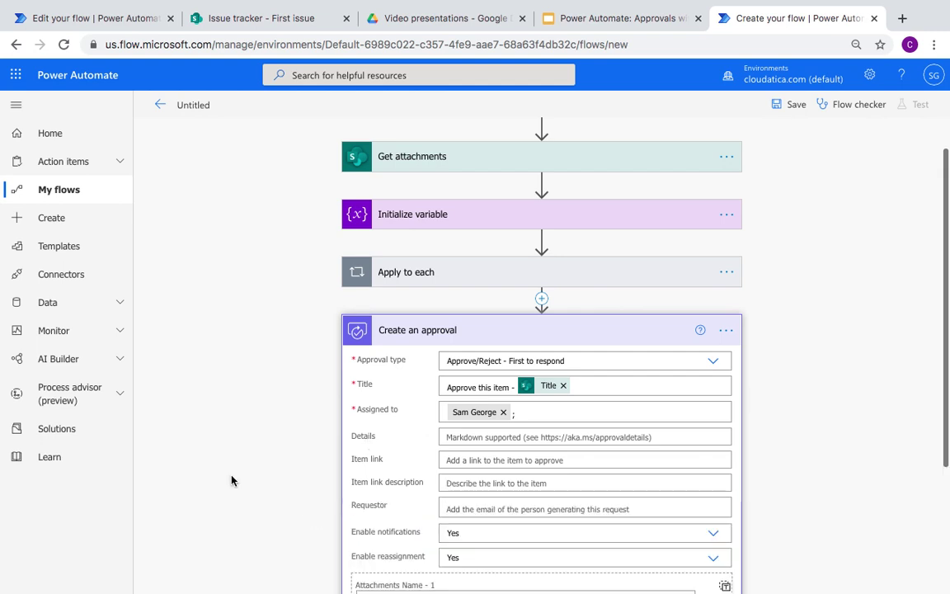
{"action": "scroll", "coordinate": [208, 427], "scroll_direction": "down", "scroll_amount": 3}
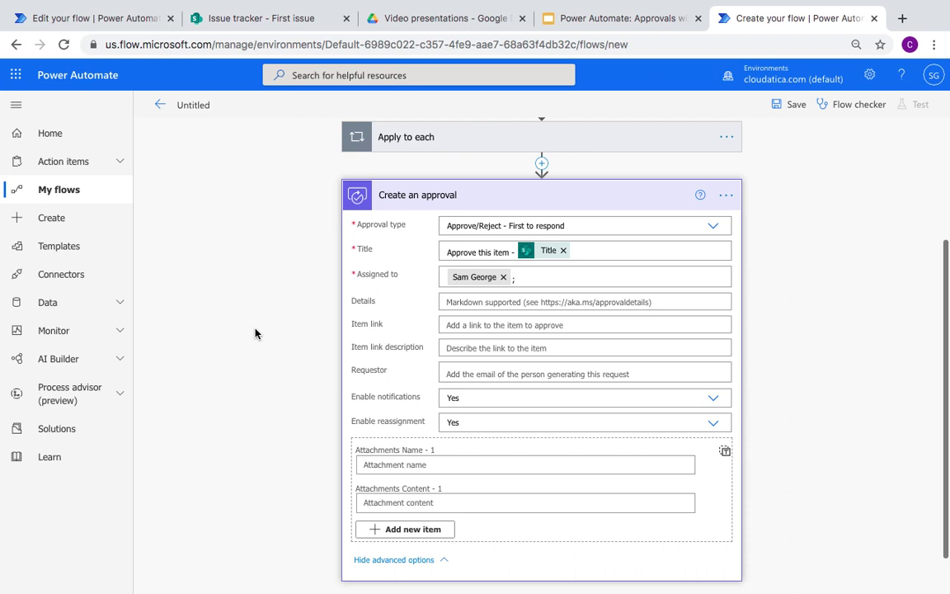
Step: Compare the reference flow's attachments setup and review the Apply to each loop
{"action": "scroll", "coordinate": [297, 386], "scroll_direction": "down", "scroll_amount": 1}
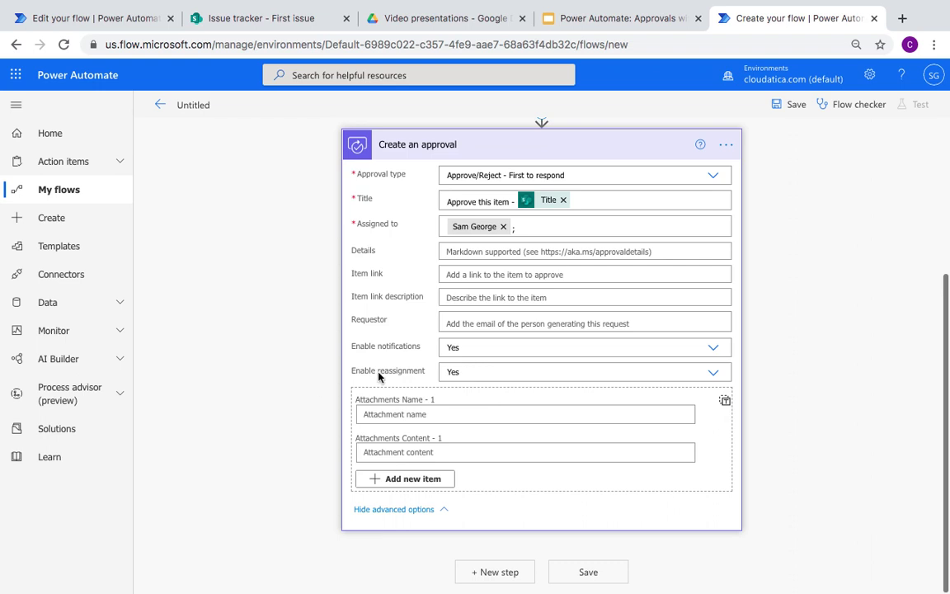
{"action": "left_click", "coordinate": [144, 17]}
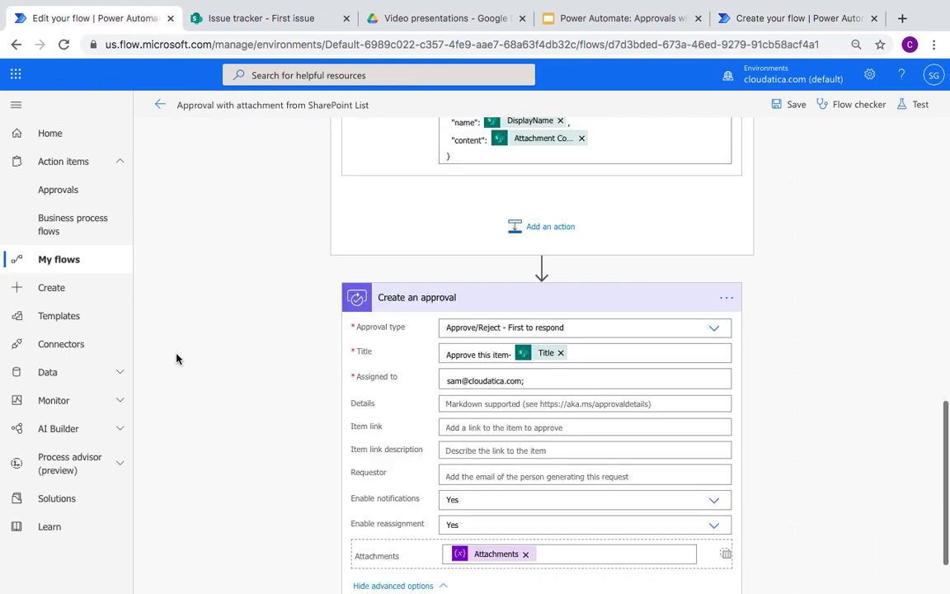
{"action": "left_click", "coordinate": [814, 19]}
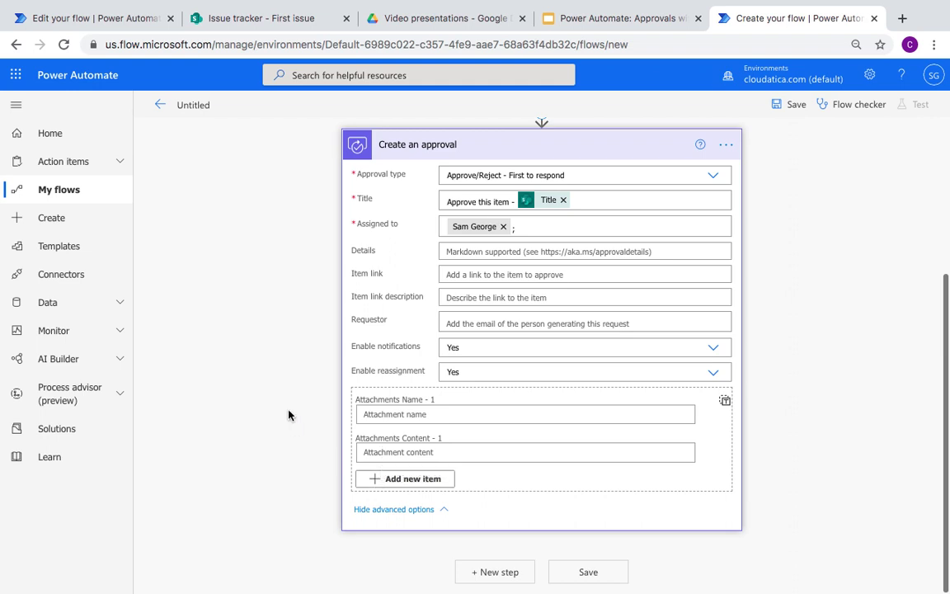
{"action": "scroll", "coordinate": [288, 412], "scroll_direction": "up", "scroll_amount": 1}
{"action": "scroll", "coordinate": [274, 298], "scroll_direction": "up", "scroll_amount": 5}
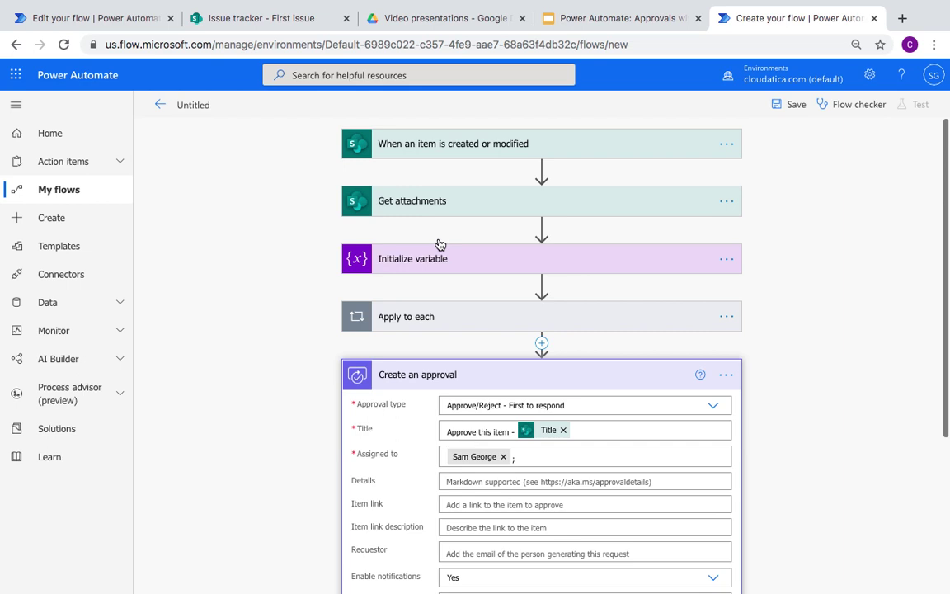
{"action": "left_click", "coordinate": [456, 315]}
{"action": "scroll", "coordinate": [230, 421], "scroll_direction": "down", "scroll_amount": 3}
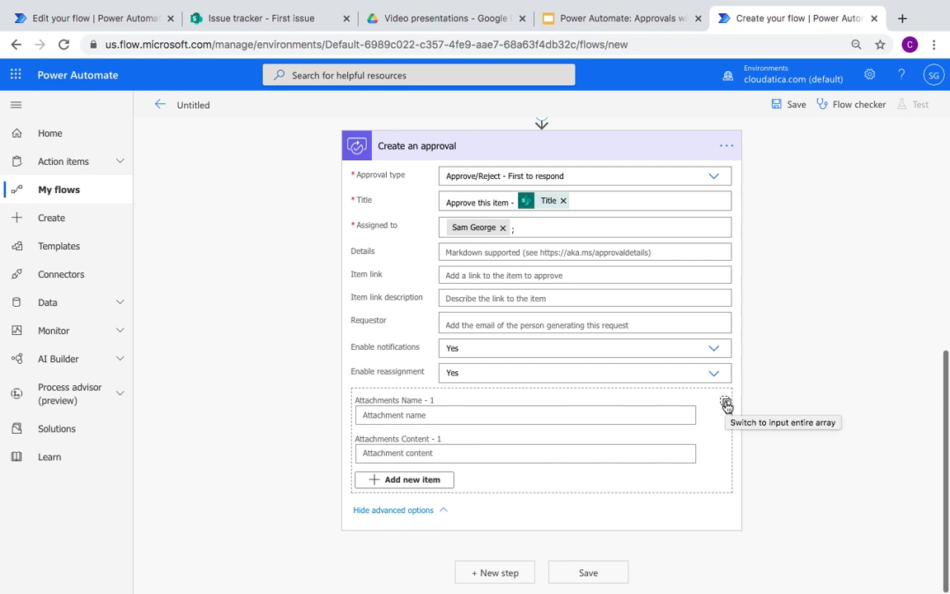
Step: Switch Attachments to accept an entire array and insert the attachments variable
{"action": "left_click", "coordinate": [726, 404]}
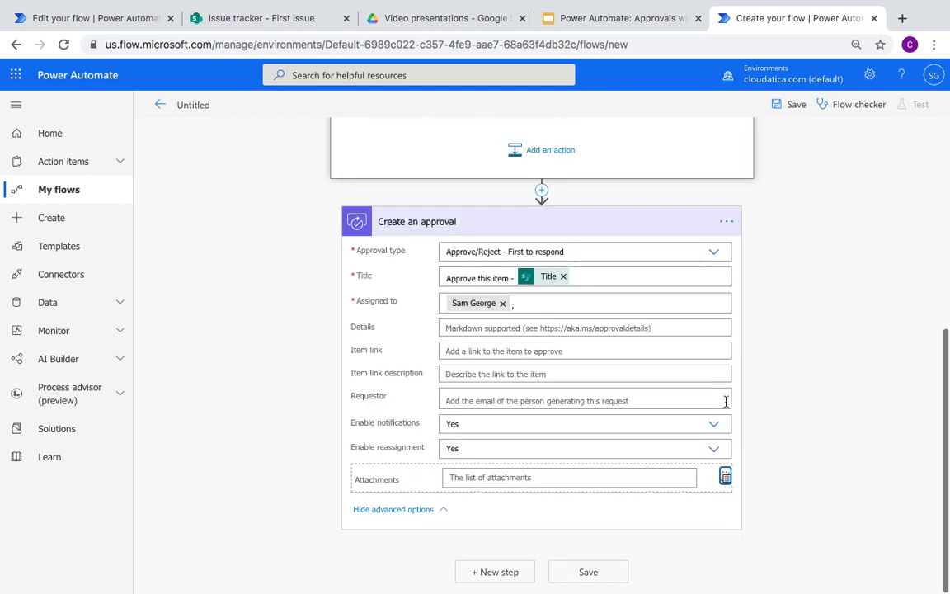
{"action": "left_click", "coordinate": [548, 477]}
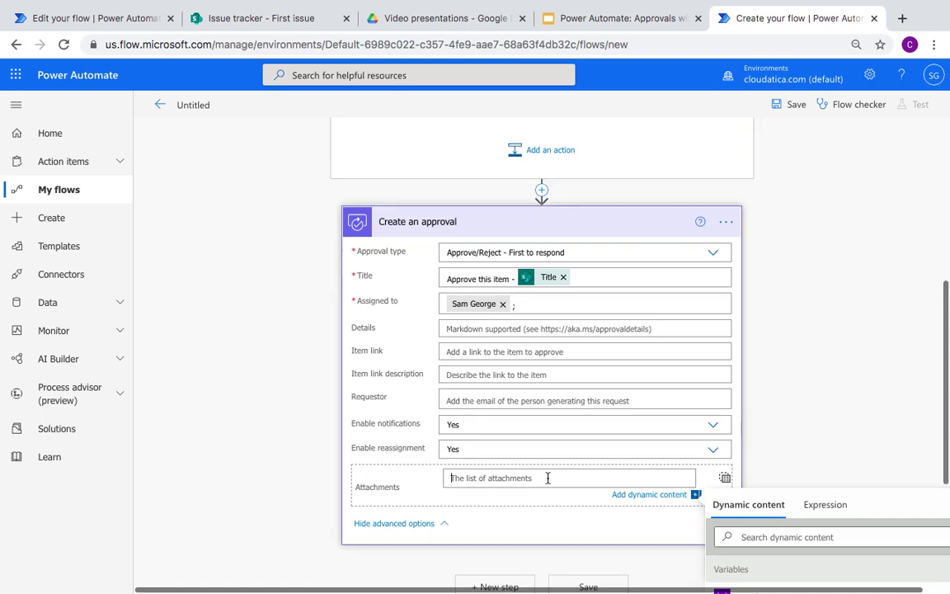
{"action": "scroll", "coordinate": [464, 285], "scroll_direction": "up", "scroll_amount": 3}
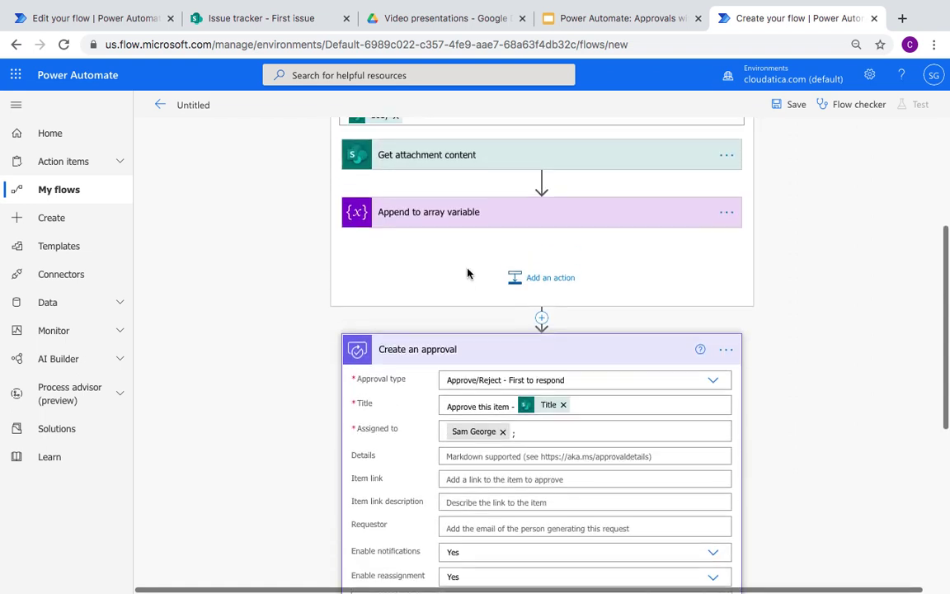
{"action": "mouse_move", "coordinate": [565, 569]}
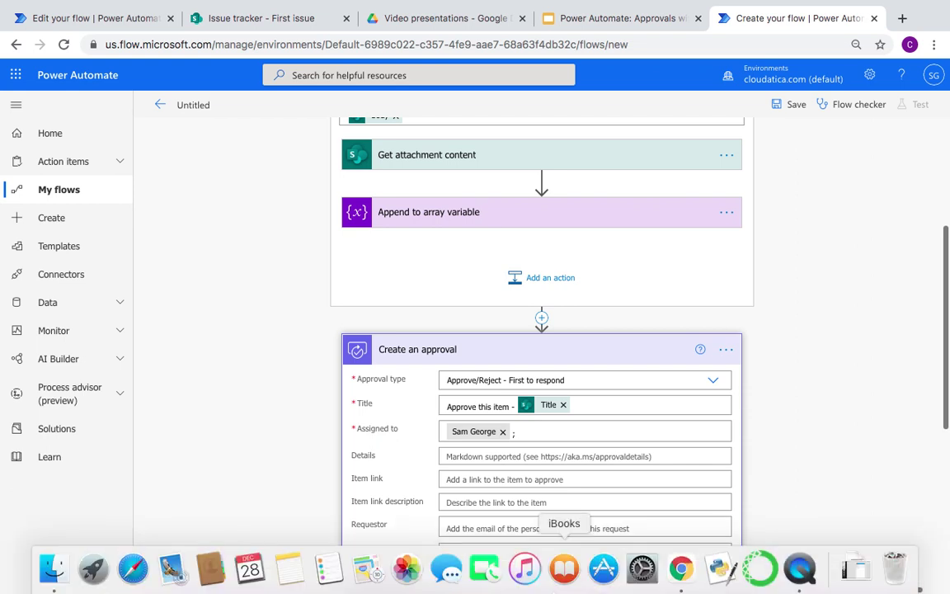
{"action": "scroll", "coordinate": [853, 454], "scroll_direction": "down", "scroll_amount": 4}
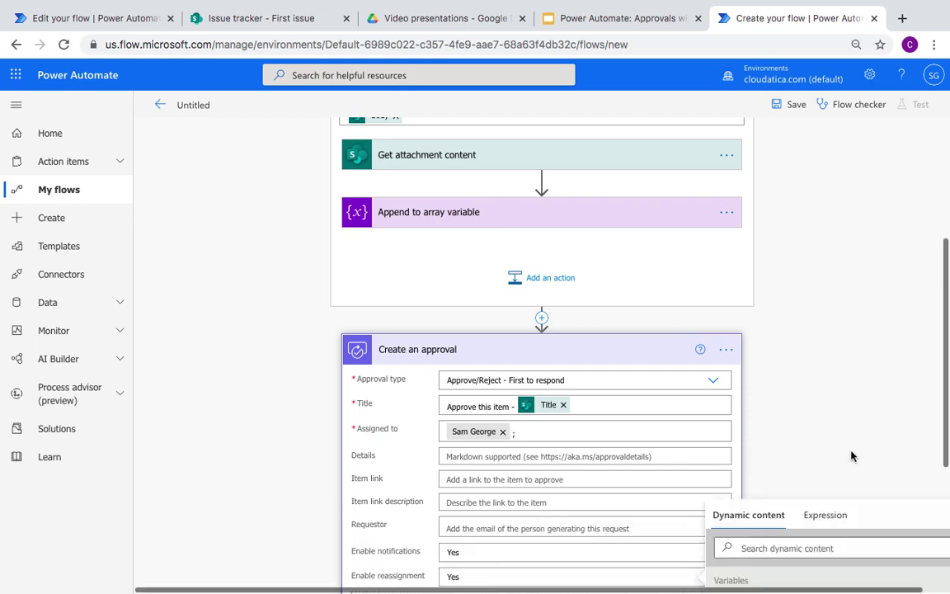
{"action": "scroll", "coordinate": [660, 437], "scroll_direction": "up", "scroll_amount": 1}
{"action": "left_click", "coordinate": [464, 473]}
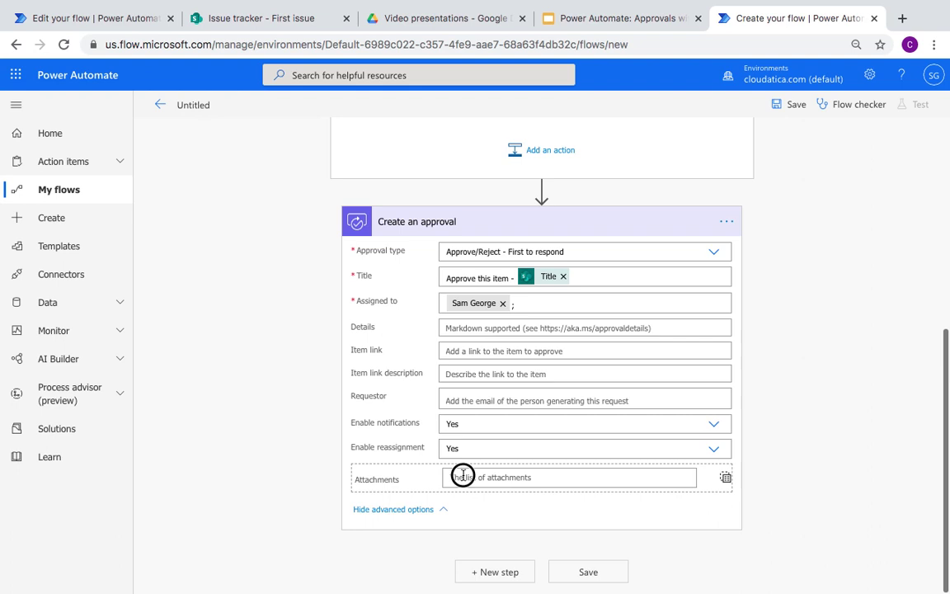
{"action": "type", "text": "atta"}
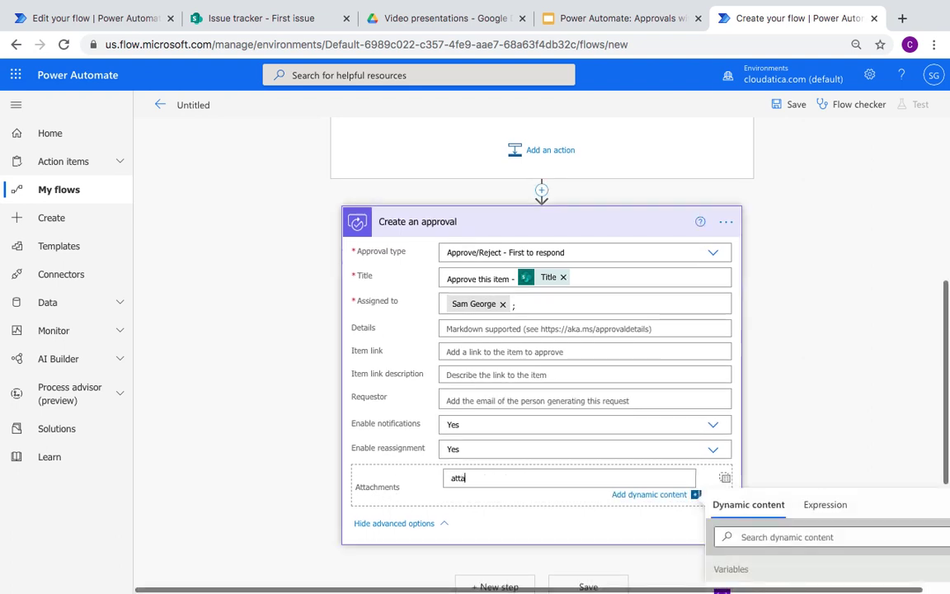
{"action": "type", "text": "cment"}
{"action": "scroll", "coordinate": [638, 436], "scroll_direction": "down", "scroll_amount": 2}
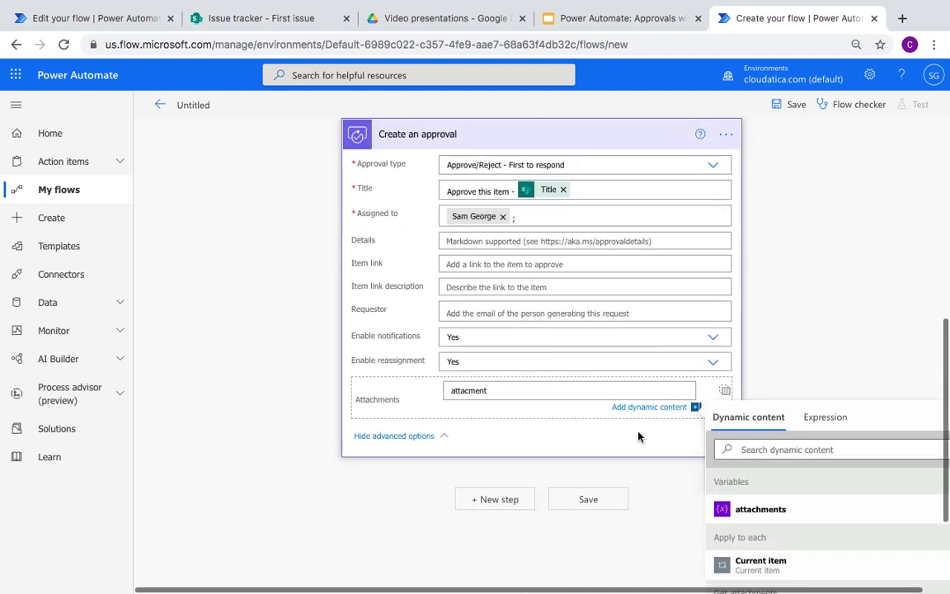
{"action": "left_click", "coordinate": [747, 509]}
Step: Clear the stray 'attacment' text, leave only the attachments variable, and save
{"action": "double_click", "coordinate": [477, 392]}
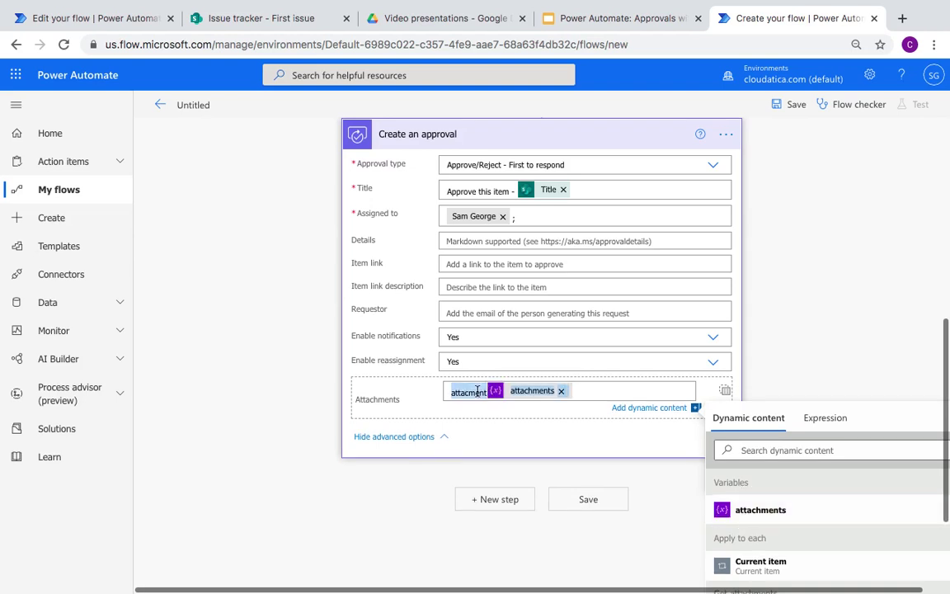
{"action": "key", "text": "BackSpace"}
{"action": "key", "text": "BackSpace"}
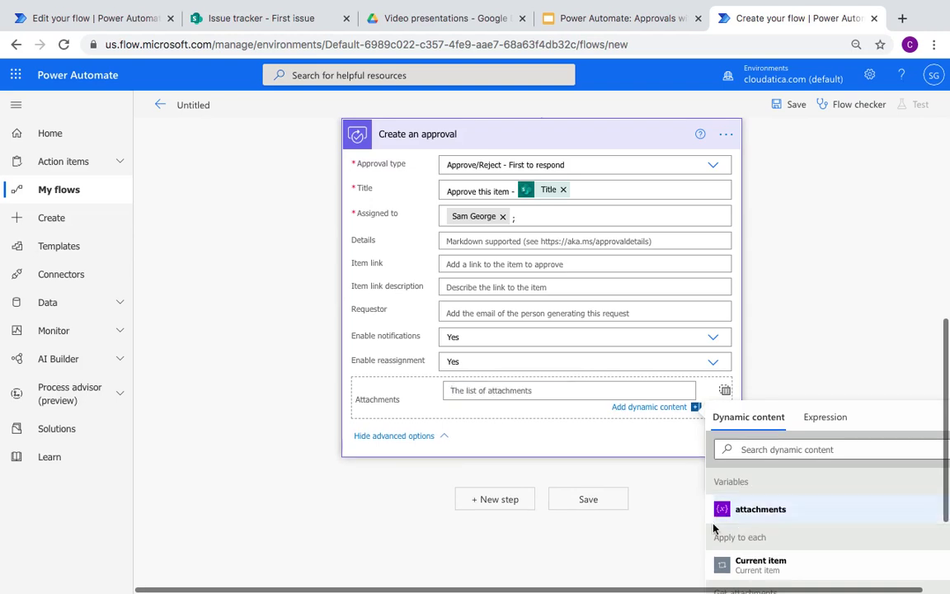
{"action": "left_click", "coordinate": [759, 511]}
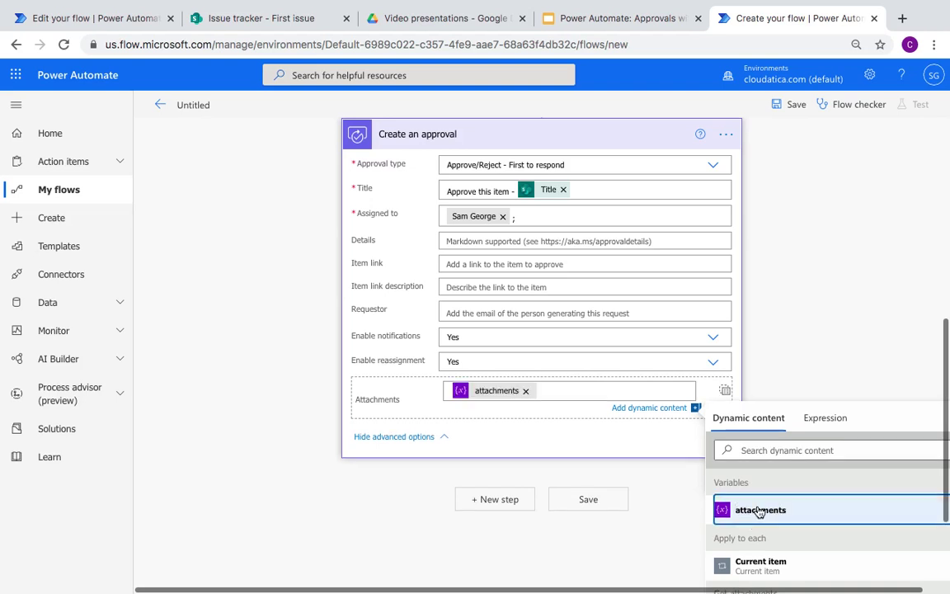
{"action": "left_click", "coordinate": [272, 470]}
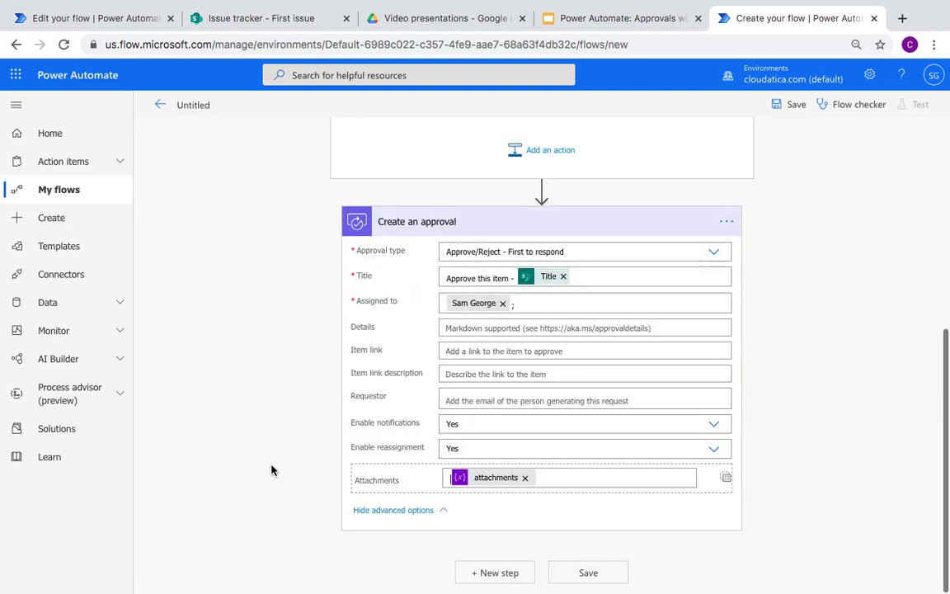
{"action": "left_click", "coordinate": [587, 573]}
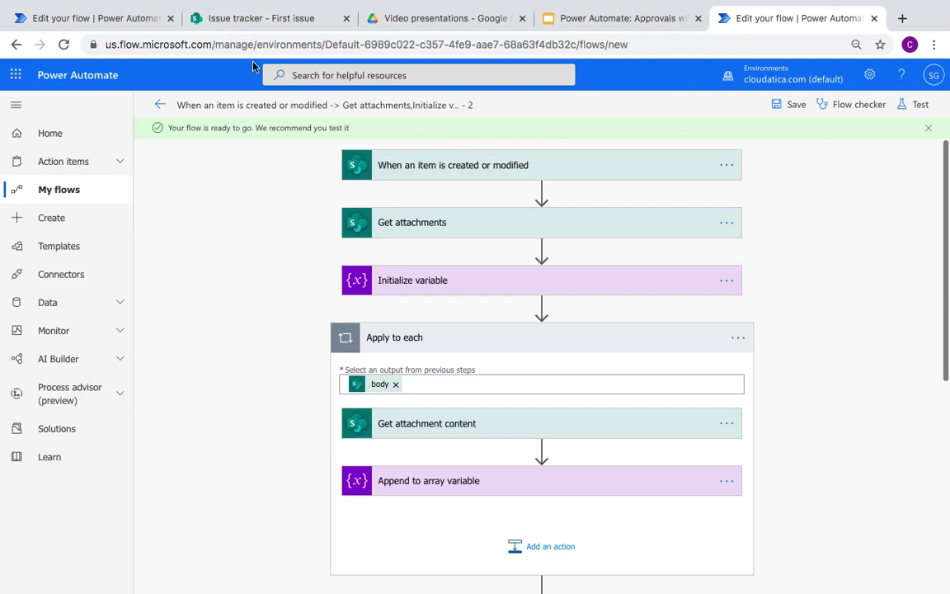
Step: Start a manual test of the flow, triggered by modifying a list item
{"action": "left_click", "coordinate": [917, 106]}
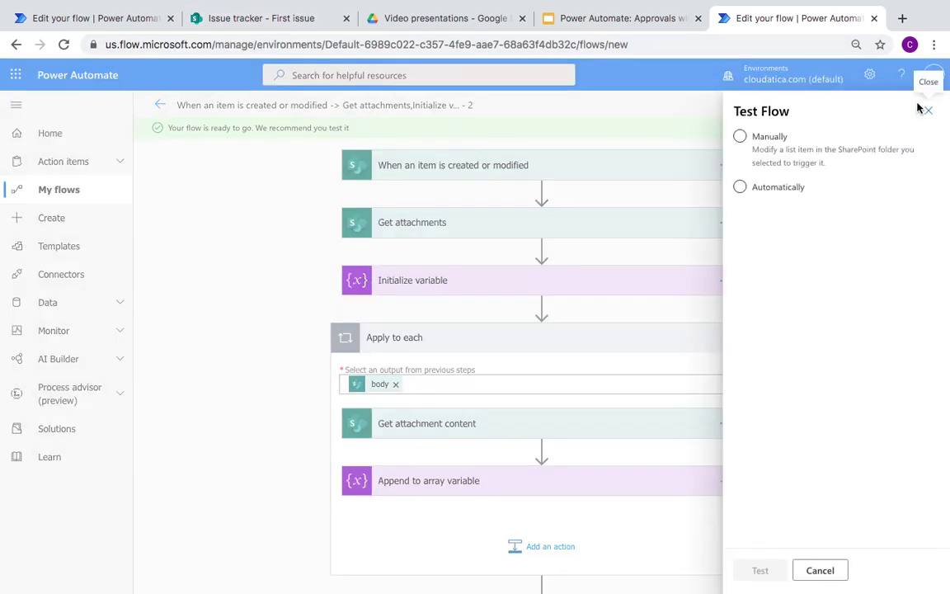
{"action": "left_click", "coordinate": [767, 189]}
{"action": "left_click", "coordinate": [769, 134]}
{"action": "left_click", "coordinate": [769, 137]}
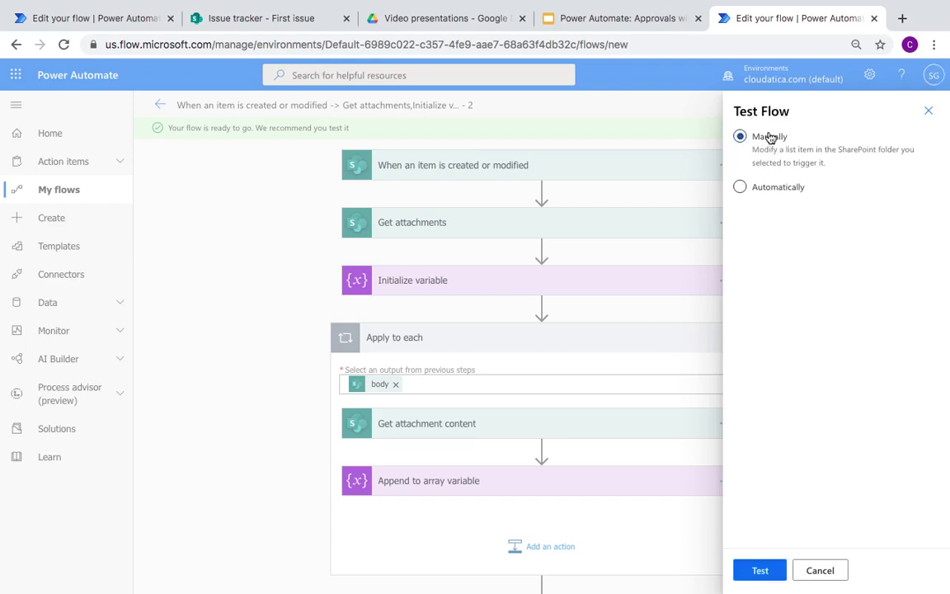
{"action": "left_click", "coordinate": [761, 572]}
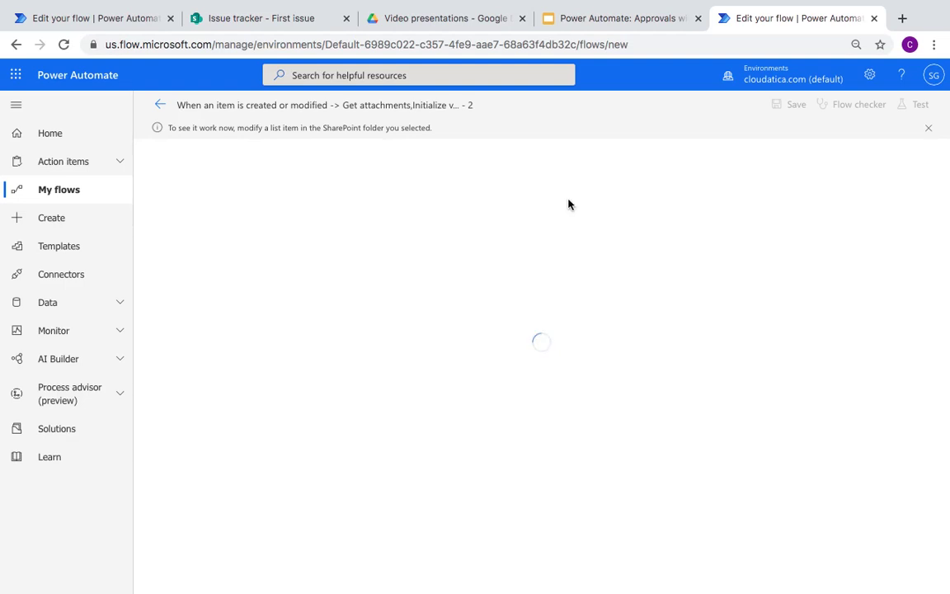
Step: Go to the SharePoint First issue item and begin editing its fields
{"action": "left_click", "coordinate": [280, 18]}
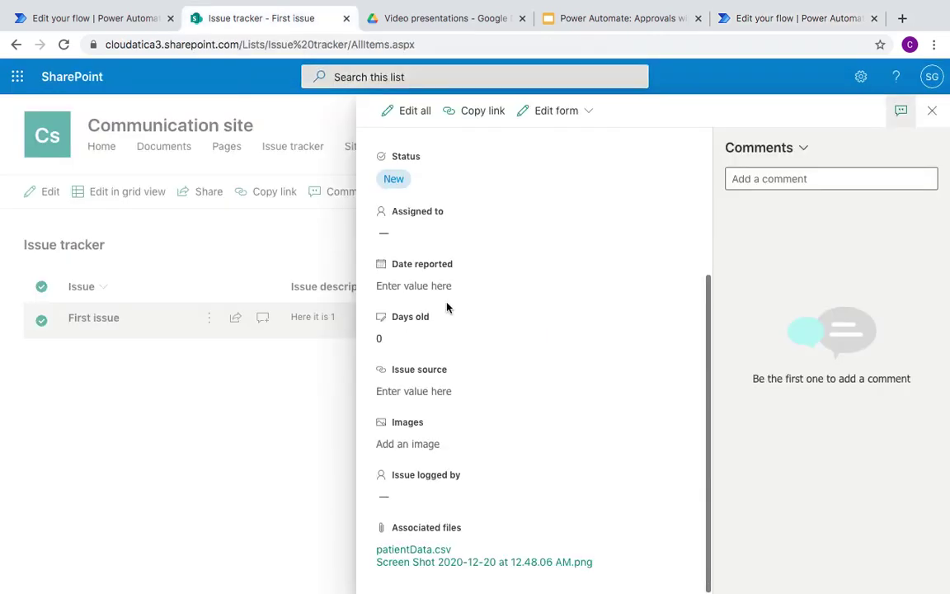
{"action": "left_click", "coordinate": [466, 285]}
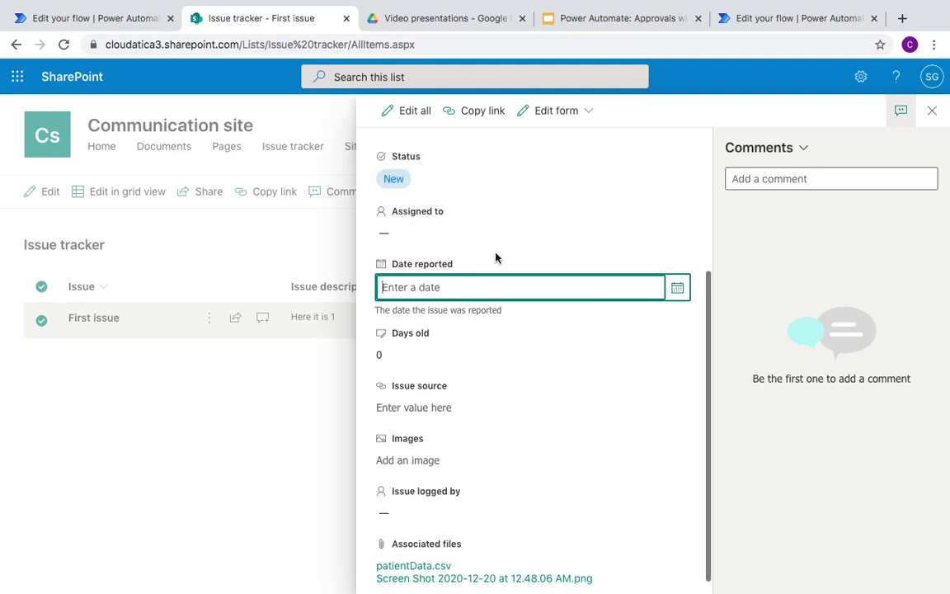
{"action": "scroll", "coordinate": [496, 257], "scroll_direction": "up", "scroll_amount": 3}
{"action": "left_click", "coordinate": [441, 257]}
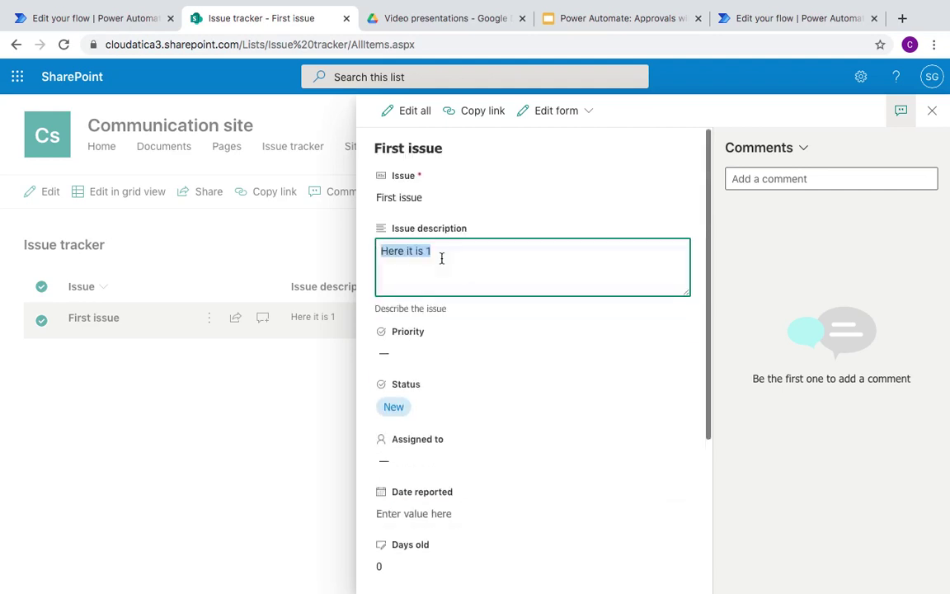
{"action": "left_click", "coordinate": [474, 253]}
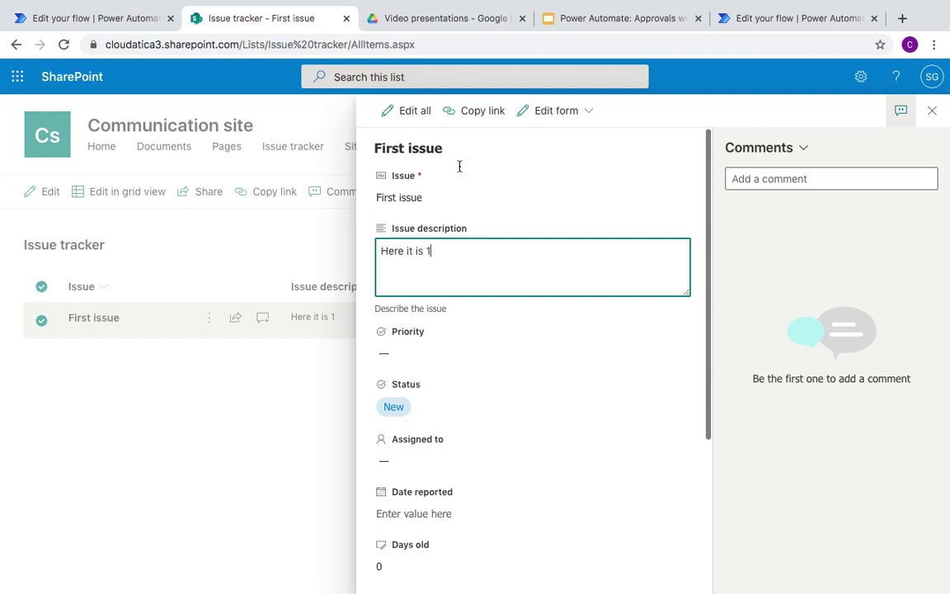
{"action": "left_click", "coordinate": [760, 12]}
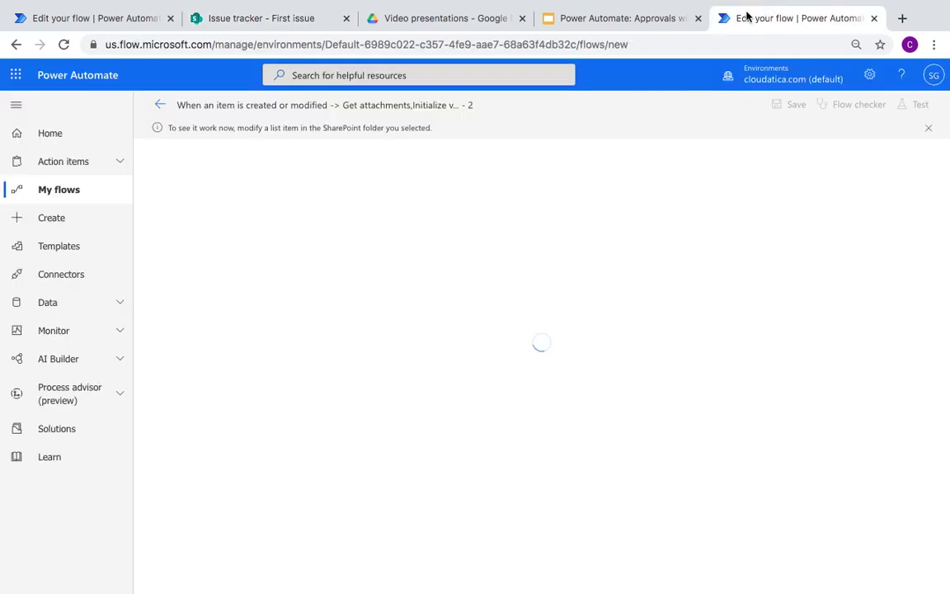
{"action": "left_click", "coordinate": [239, 20]}
Step: Delete the trailing '1' so the description reads 'Here it is', and commit it
{"action": "left_click", "coordinate": [442, 248]}
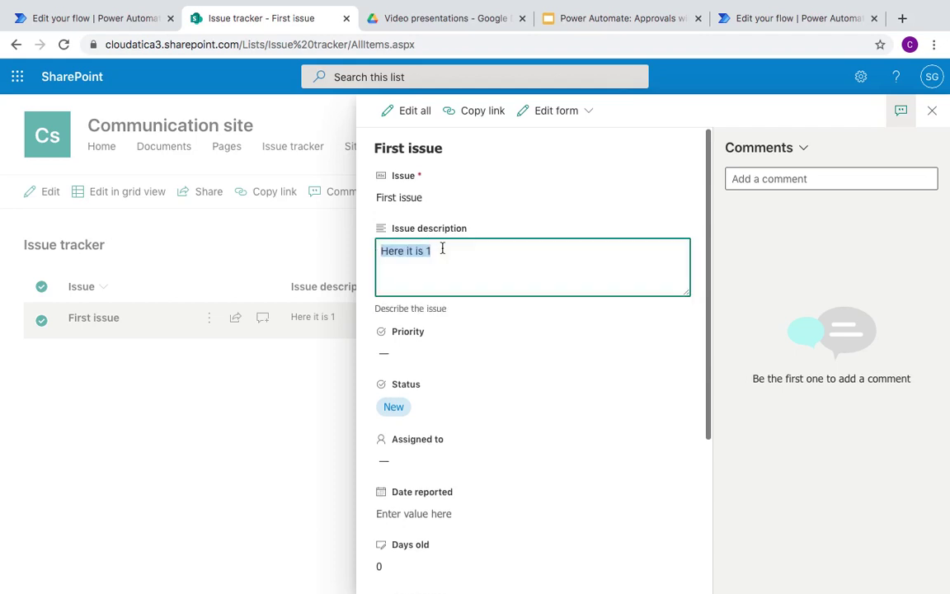
{"action": "left_click", "coordinate": [471, 248]}
{"action": "key", "text": "BackSpace"}
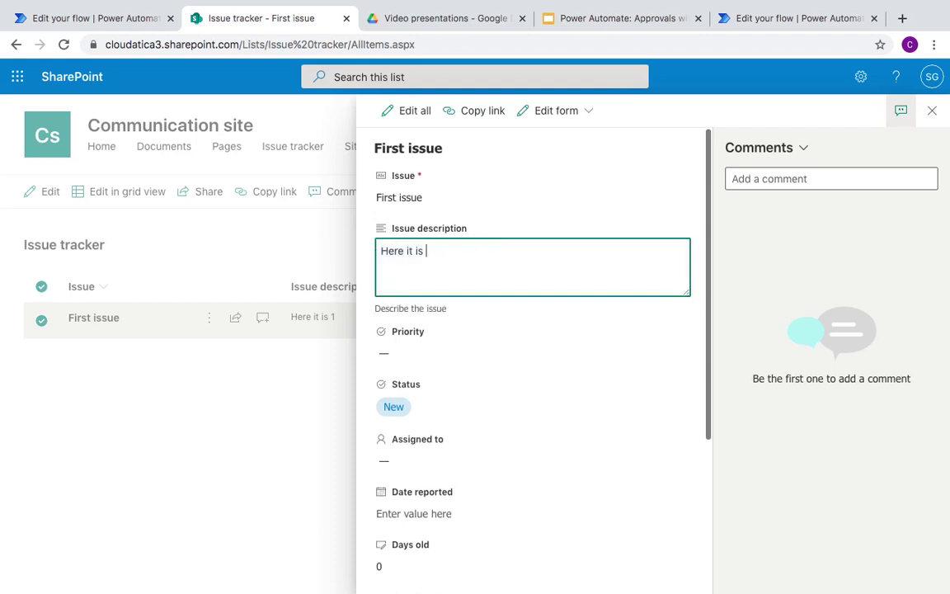
{"action": "key", "text": "Tab"}
{"action": "key", "text": "shift+Tab"}
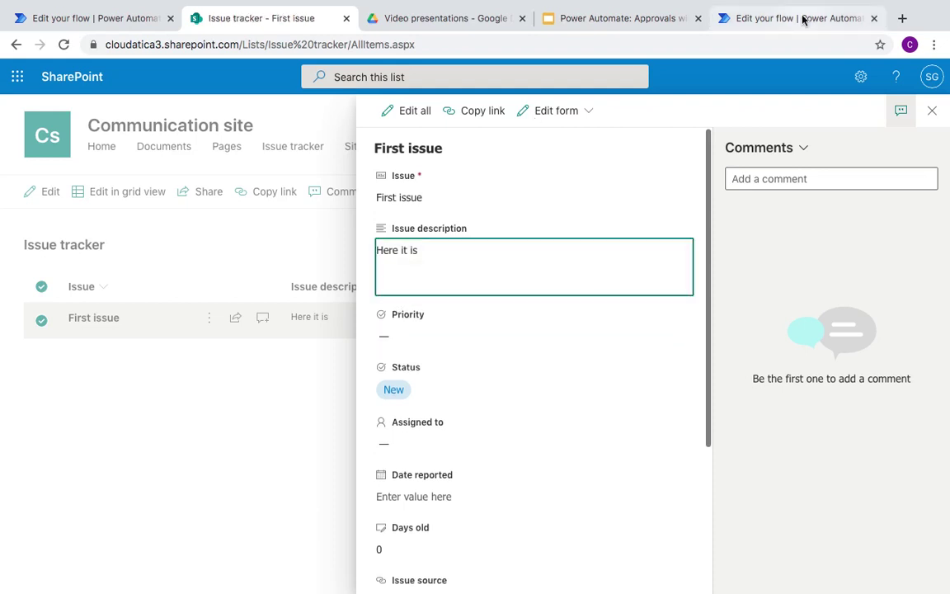
{"action": "left_click", "coordinate": [801, 20]}
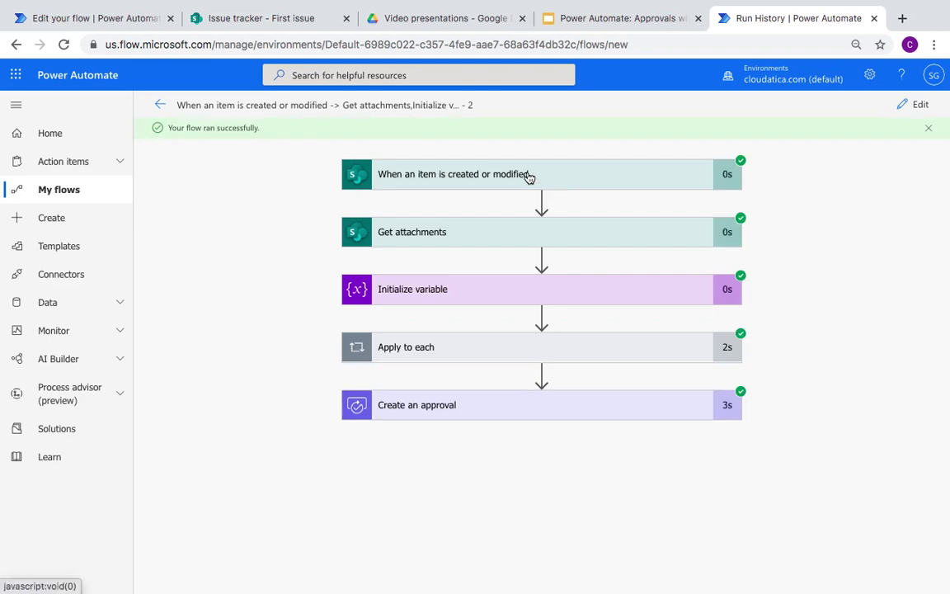
Step: Inspect the trigger and Get attachments outputs, confirming two attachments were returned
{"action": "left_click", "coordinate": [529, 178]}
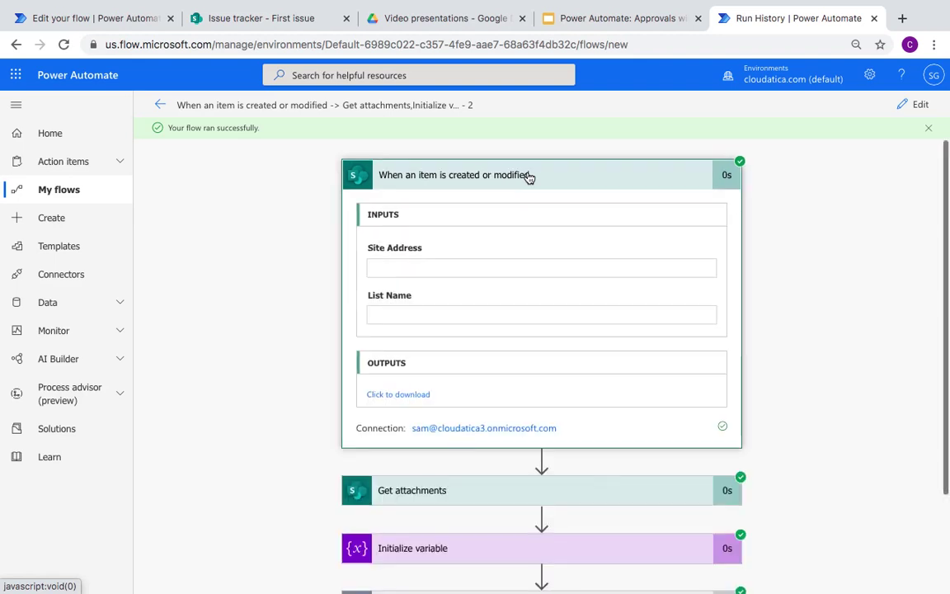
{"action": "left_click", "coordinate": [531, 176]}
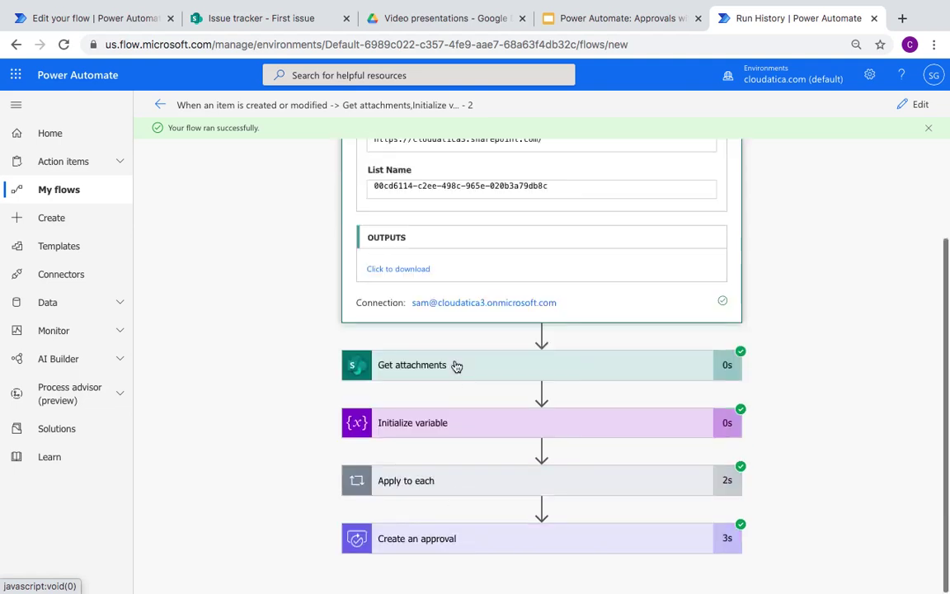
{"action": "left_click", "coordinate": [462, 234]}
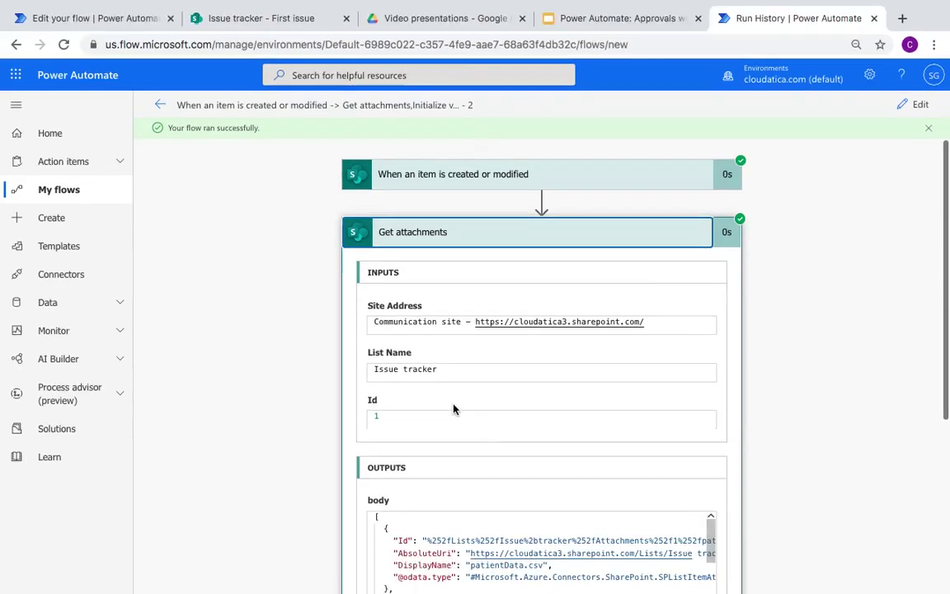
{"action": "scroll", "coordinate": [435, 524], "scroll_direction": "down", "scroll_amount": 3}
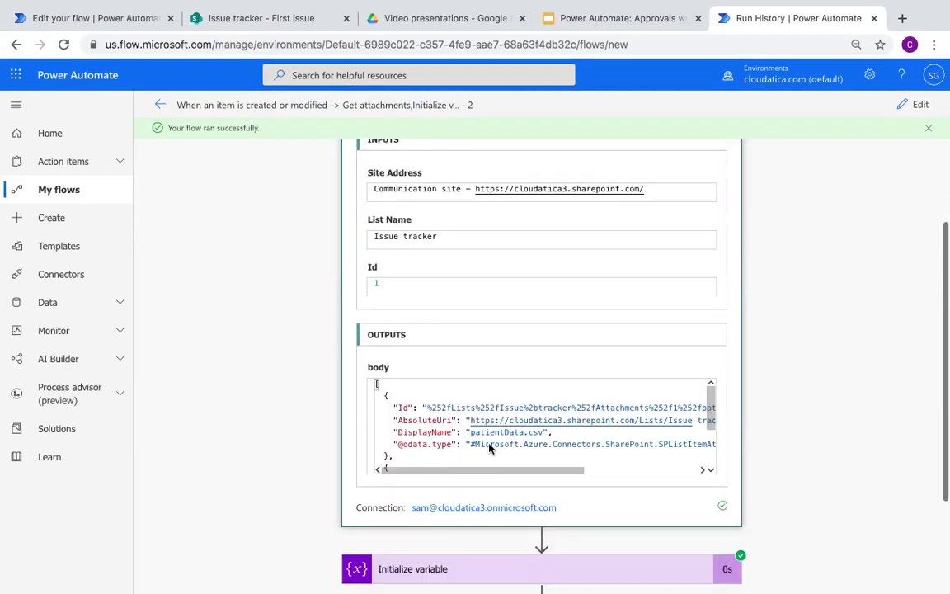
{"action": "left_click", "coordinate": [710, 471]}
{"action": "left_click", "coordinate": [711, 468]}
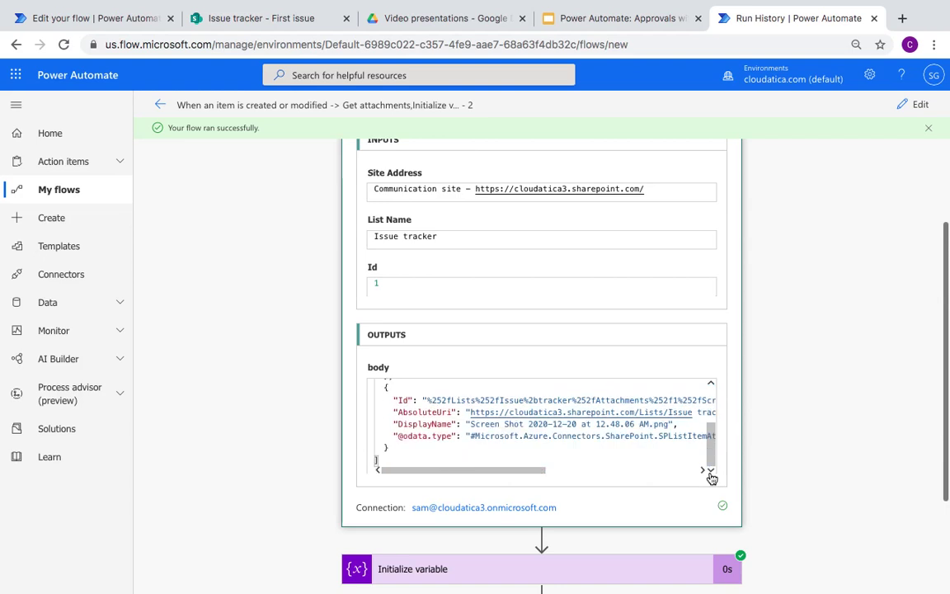
{"action": "left_click_drag", "start_coordinate": [710, 462], "coordinate": [707, 412]}
{"action": "scroll", "coordinate": [618, 499], "scroll_direction": "down", "scroll_amount": 2}
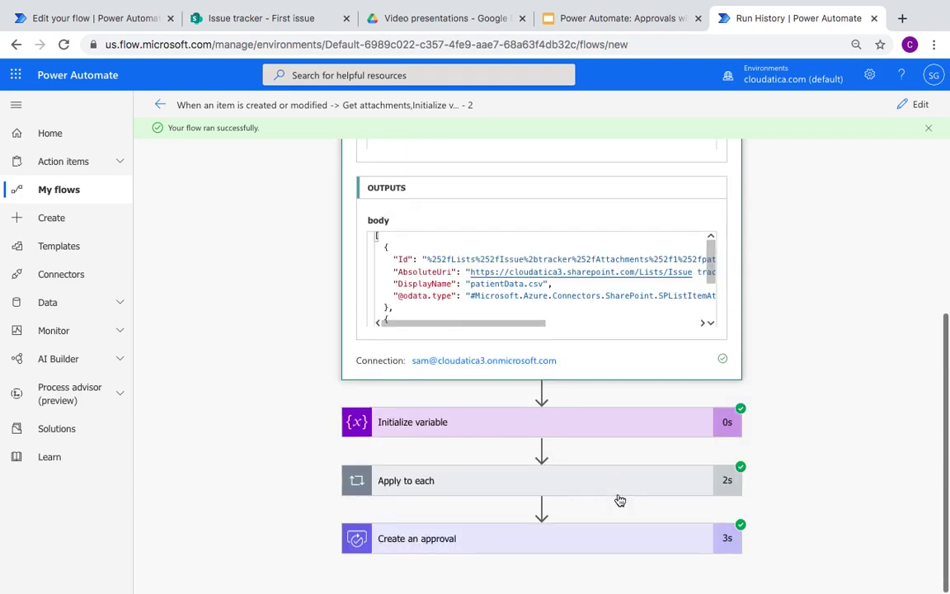
Step: Inspect Initialize variable, Apply to each, and the appended attachment JSON values
{"action": "left_click", "coordinate": [658, 424]}
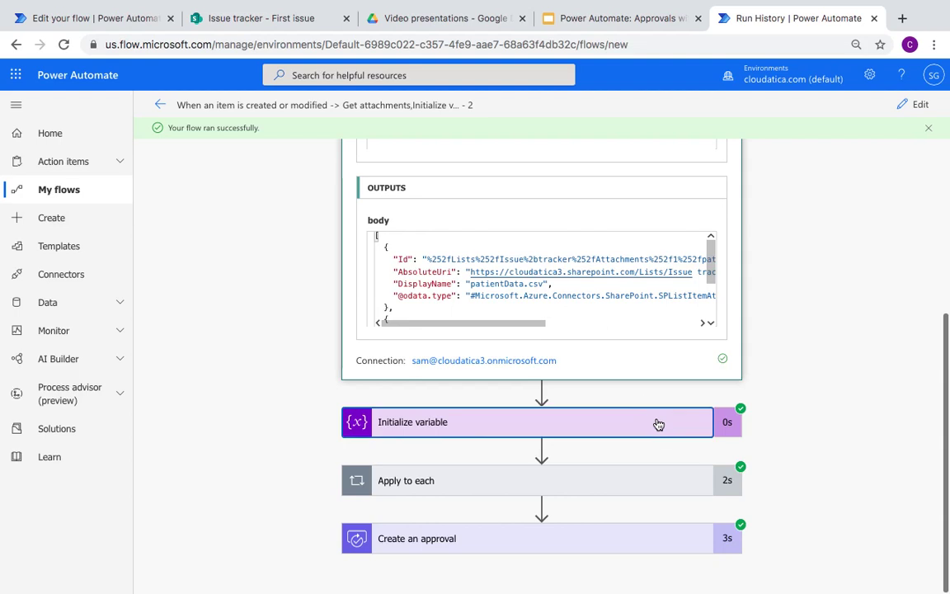
{"action": "scroll", "coordinate": [657, 424], "scroll_direction": "down", "scroll_amount": 2}
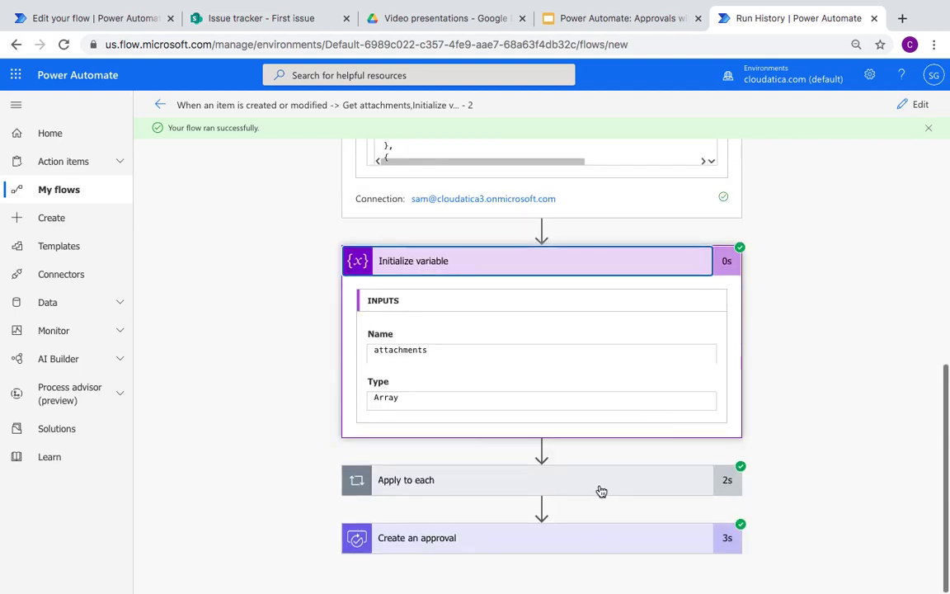
{"action": "left_click", "coordinate": [602, 490]}
{"action": "scroll", "coordinate": [601, 490], "scroll_direction": "down", "scroll_amount": 2}
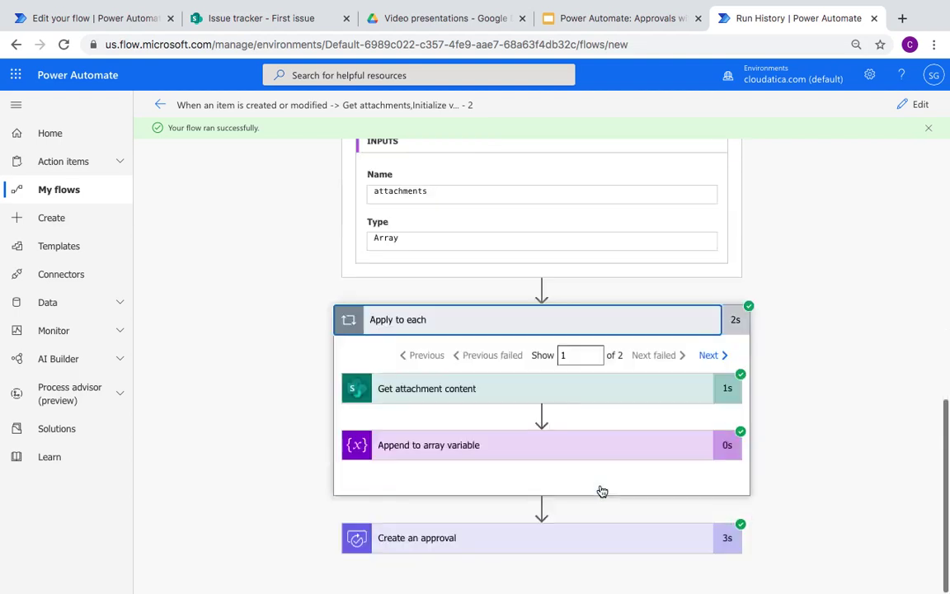
{"action": "left_click", "coordinate": [556, 446]}
{"action": "scroll", "coordinate": [557, 448], "scroll_direction": "down", "scroll_amount": 3}
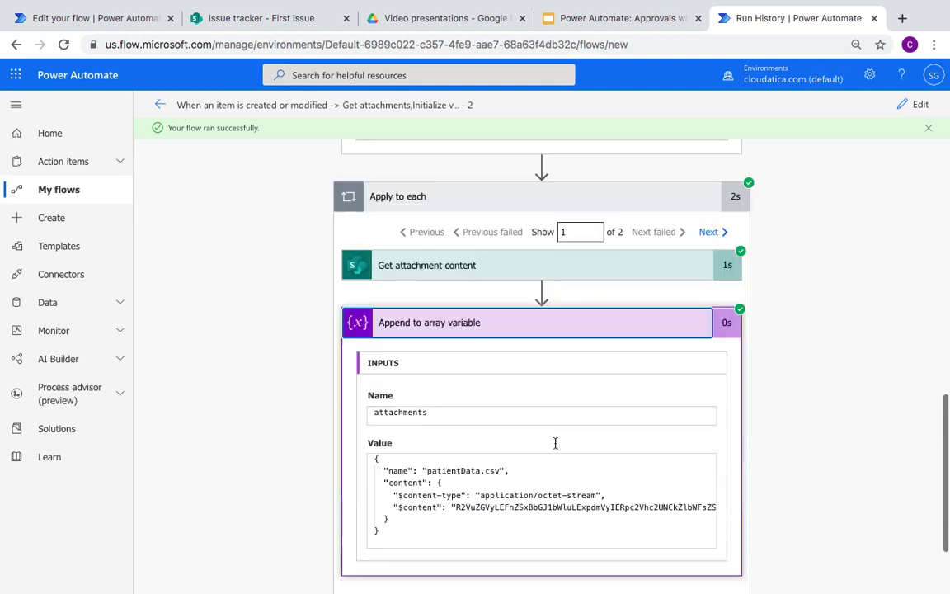
{"action": "left_click", "coordinate": [435, 382]}
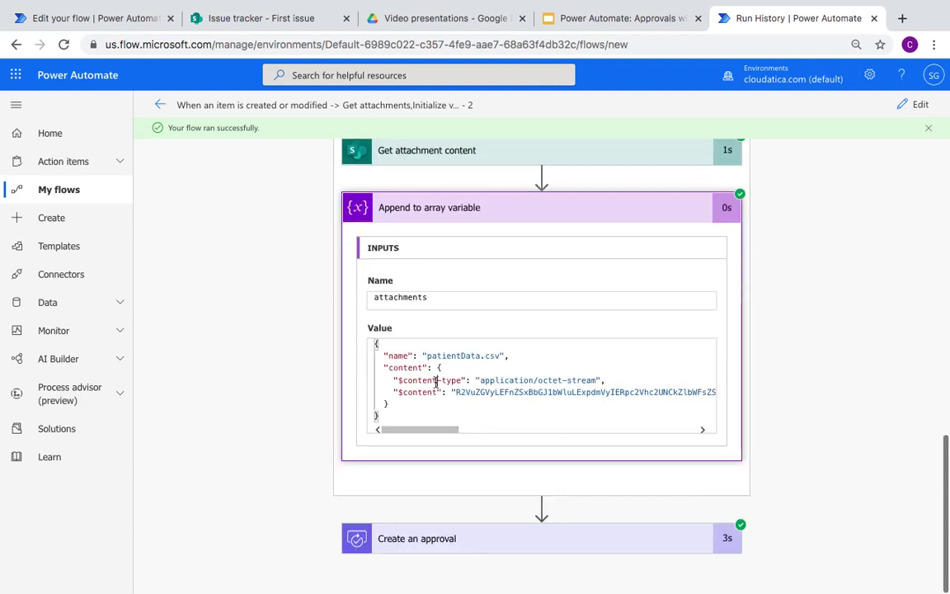
{"action": "left_click", "coordinate": [390, 404]}
Step: Check the Create an approval step's details and open the received Approvals list
{"action": "left_click", "coordinate": [466, 544]}
{"action": "scroll", "coordinate": [464, 537], "scroll_direction": "down", "scroll_amount": 5}
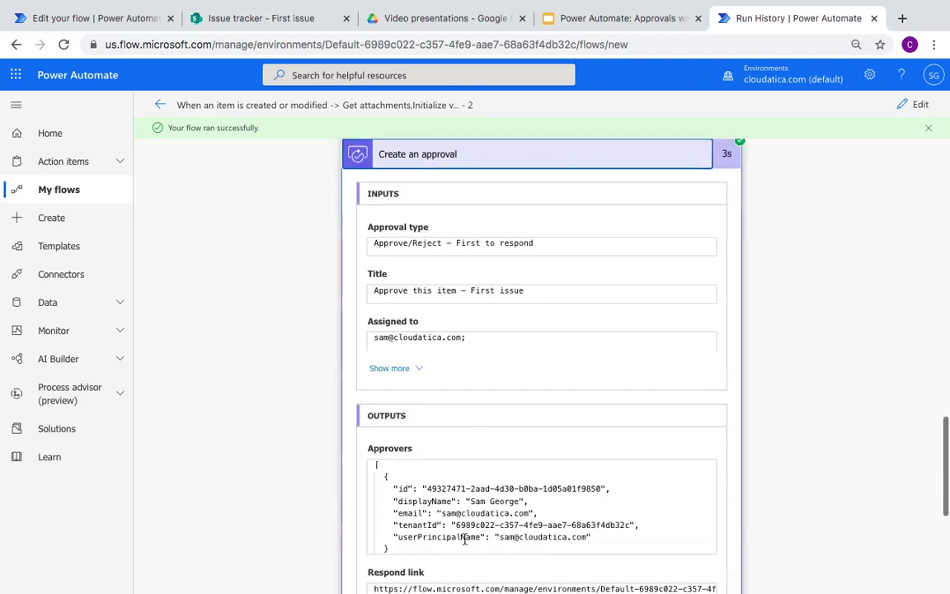
{"action": "scroll", "coordinate": [462, 536], "scroll_direction": "down", "scroll_amount": 1}
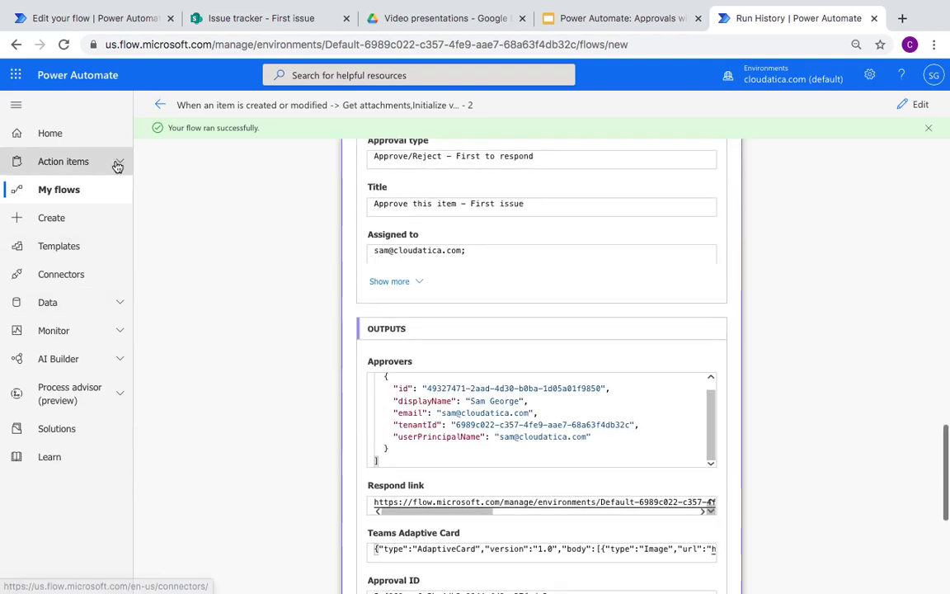
{"action": "left_click", "coordinate": [118, 166]}
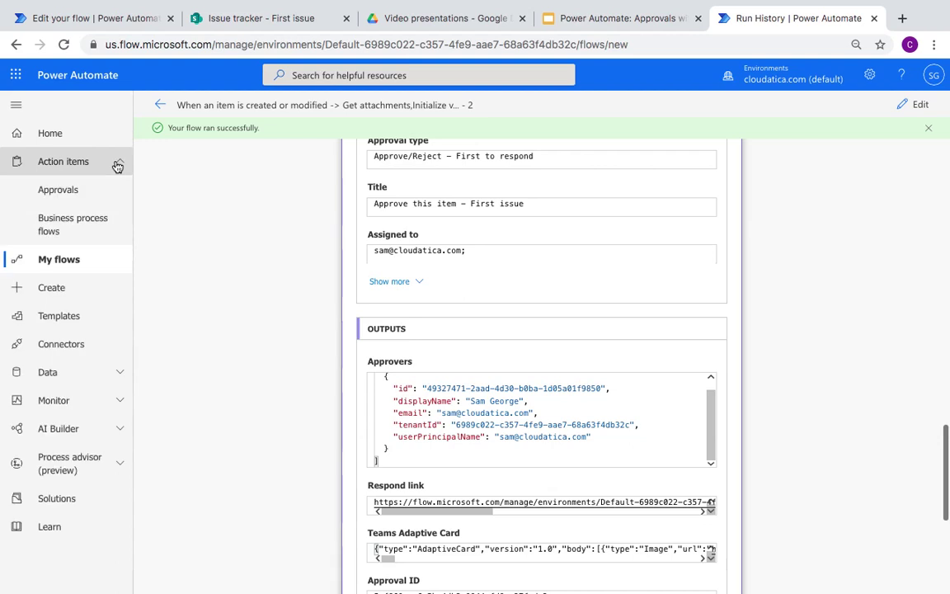
{"action": "left_click", "coordinate": [59, 198]}
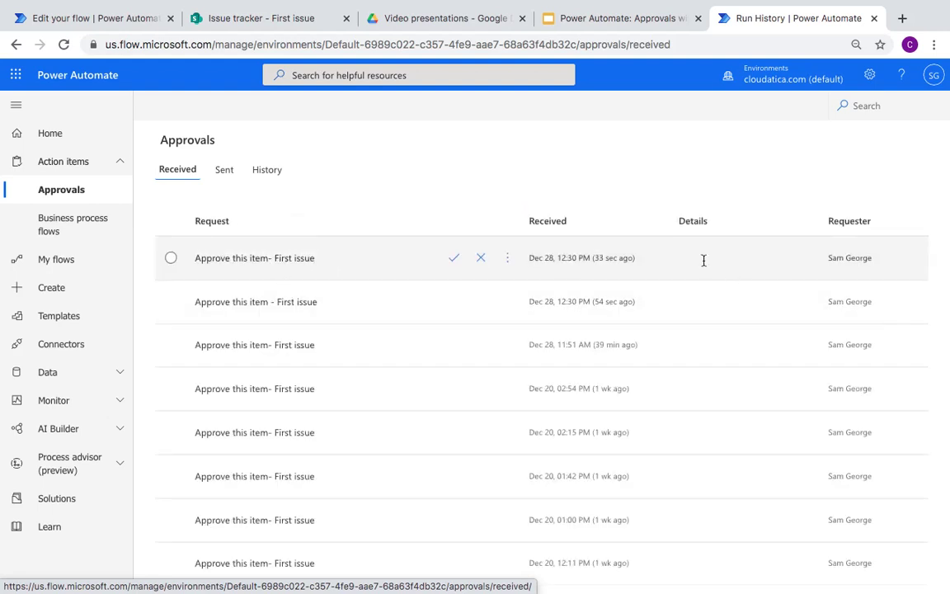
Step: Open the newest 'Approve this item- First issue' approval showing both attachments
{"action": "left_click", "coordinate": [256, 259]}
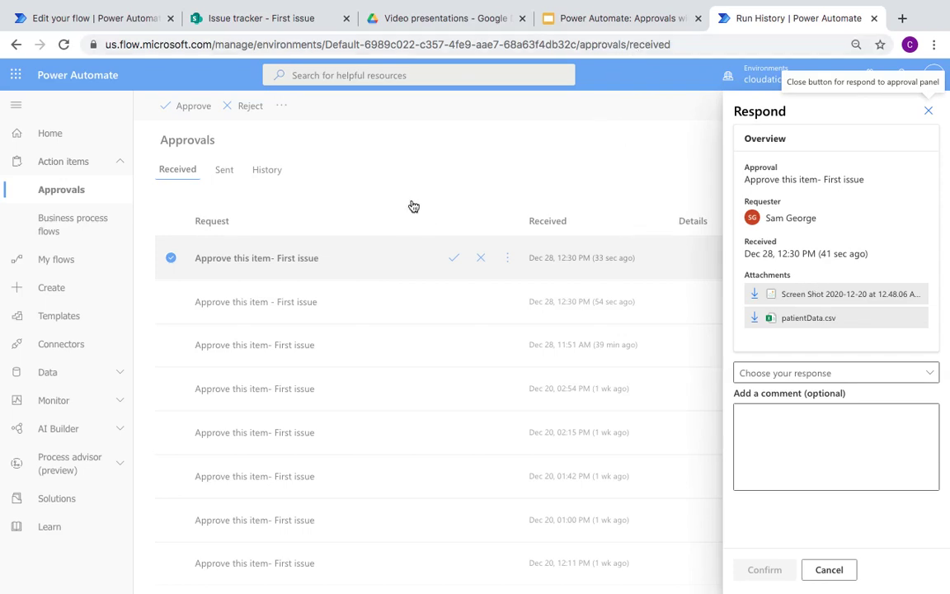
{"action": "left_click", "coordinate": [577, 18]}
Step: Present from slide 5, Important takeaways, and advance to the Cloudatica contact slide
{"action": "left_click", "coordinate": [76, 480]}
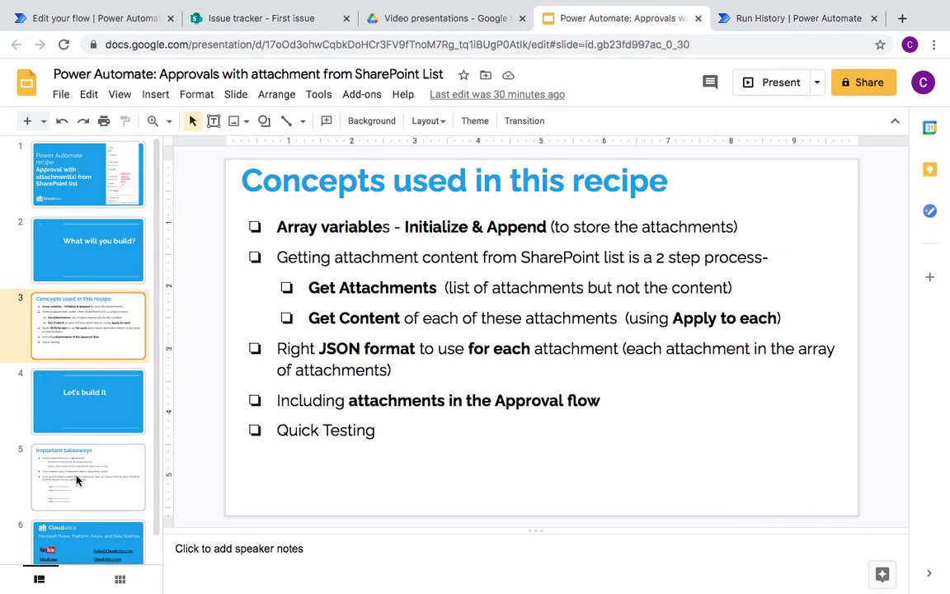
{"action": "left_click", "coordinate": [780, 84]}
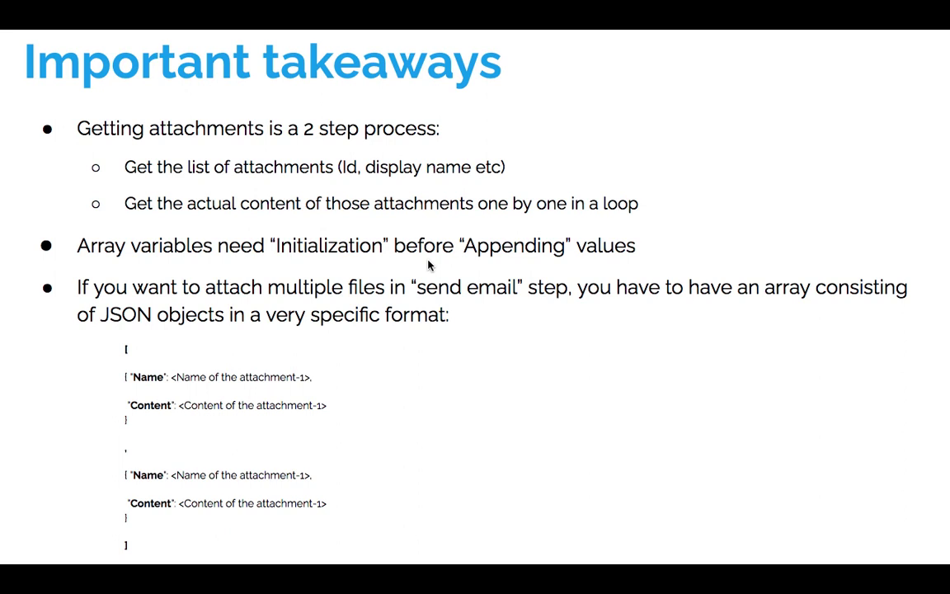
{"action": "mouse_move", "coordinate": [105, 509]}
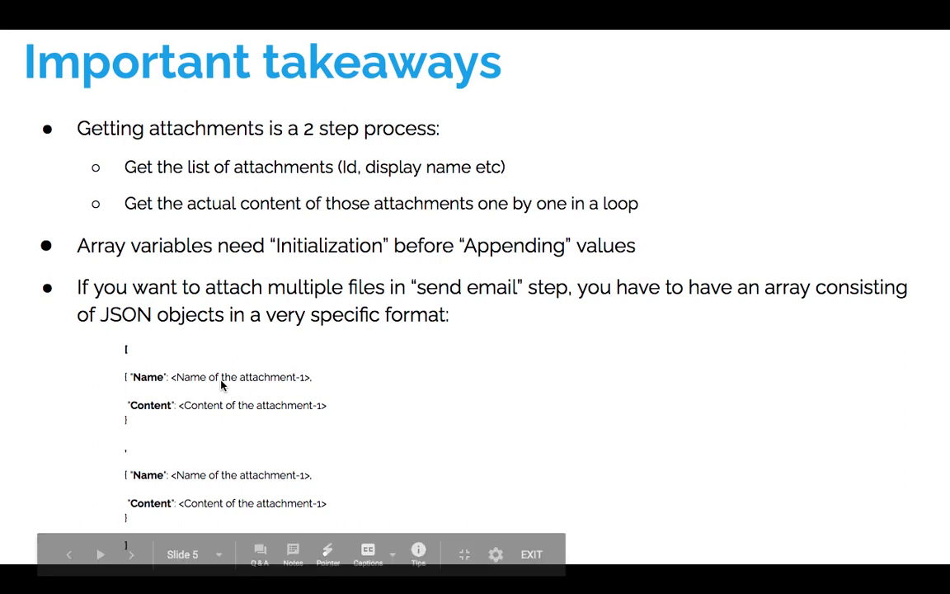
{"action": "key", "text": "Right"}
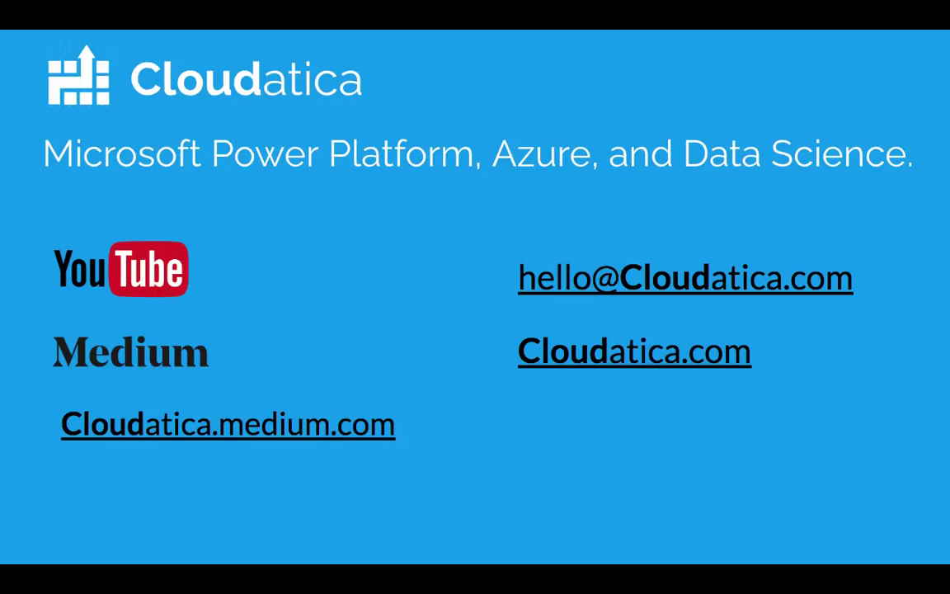